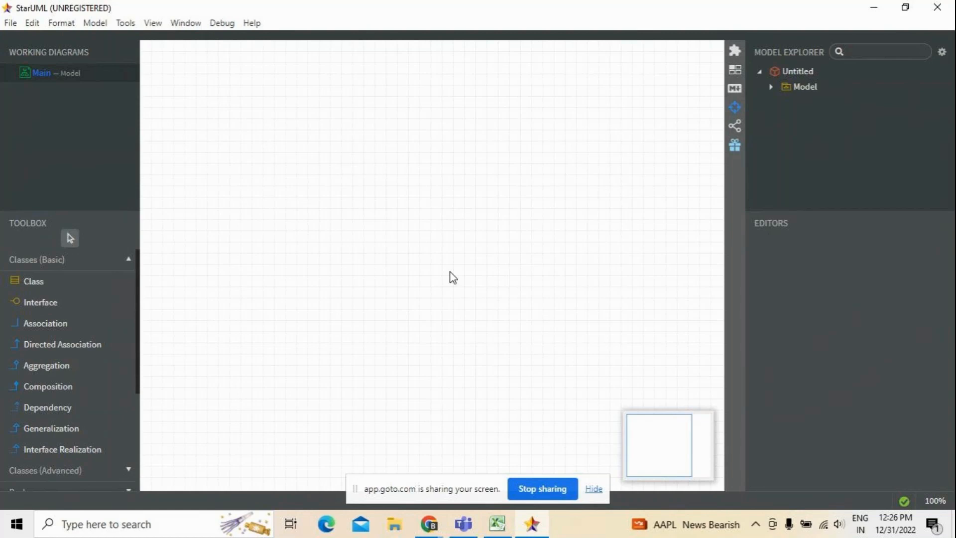
Add a new use case diagram to the untitled project
{"action": "left_click", "coordinate": [105, 23]}
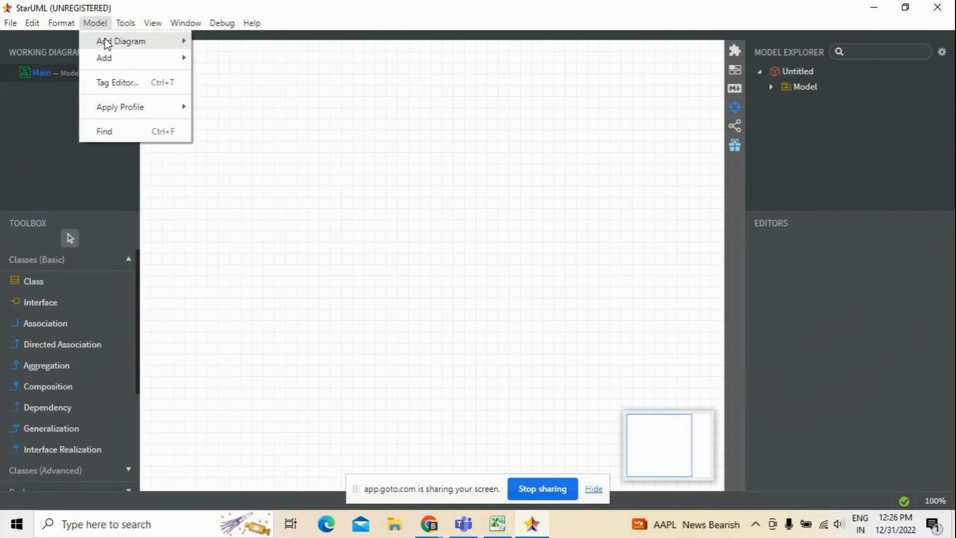
{"action": "mouse_move", "coordinate": [106, 43]}
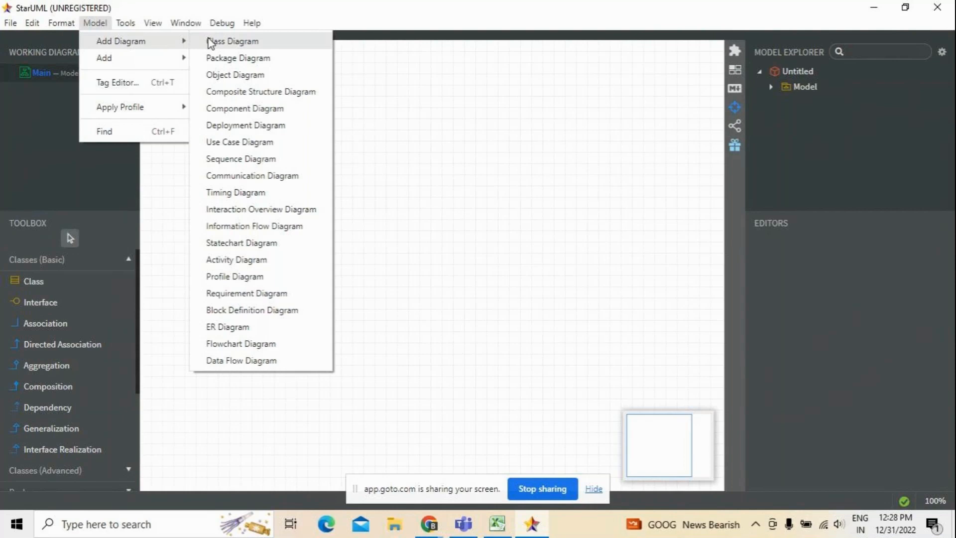
{"action": "key", "text": "Escape"}
{"action": "key", "text": "Escape"}
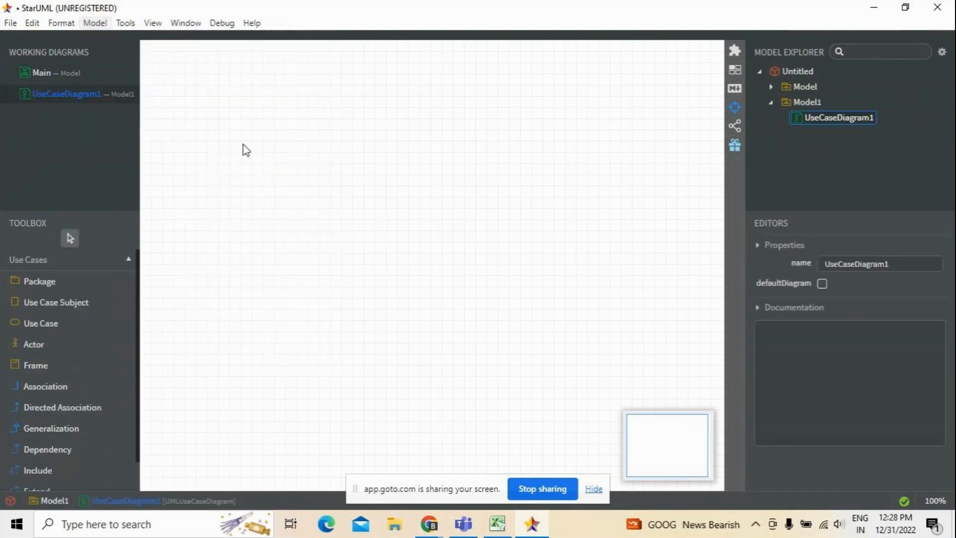
{"action": "left_click", "coordinate": [95, 24]}
{"action": "mouse_move", "coordinate": [106, 40]}
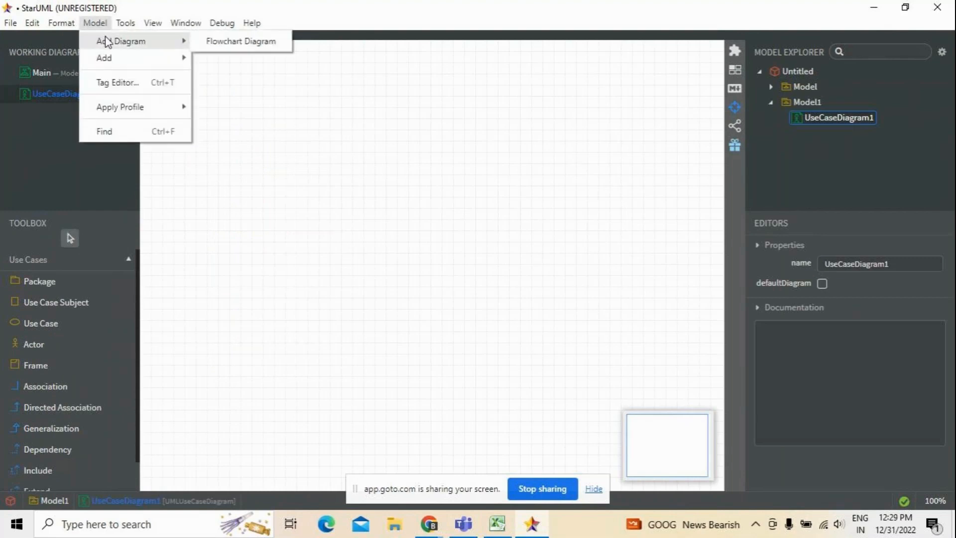
{"action": "left_click", "coordinate": [265, 106]}
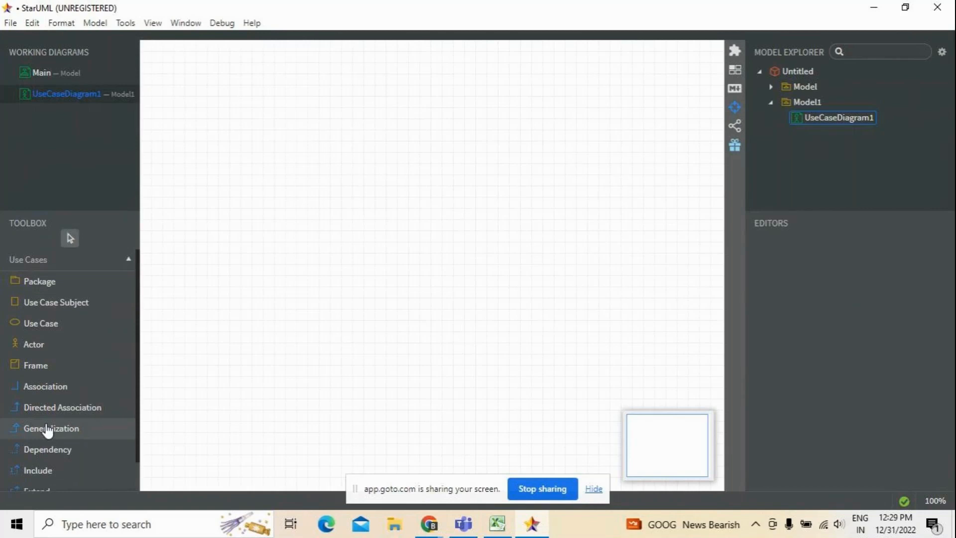
Place an actor in the upper-left area of the diagram and name it "customer"
{"action": "left_click", "coordinate": [32, 352]}
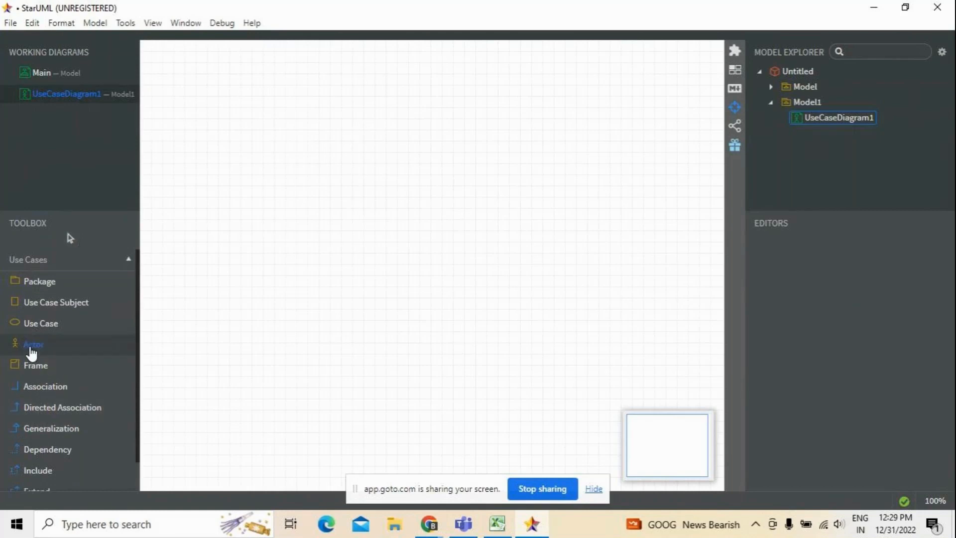
{"action": "left_click", "coordinate": [211, 96]}
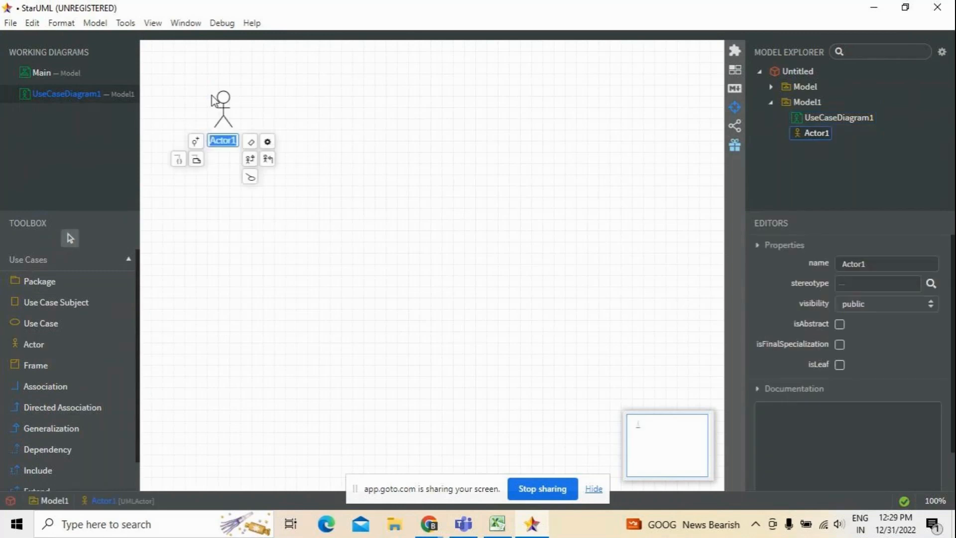
{"action": "type", "text": "cust"}
{"action": "type", "text": "omer"}
{"action": "left_click", "coordinate": [234, 279]}
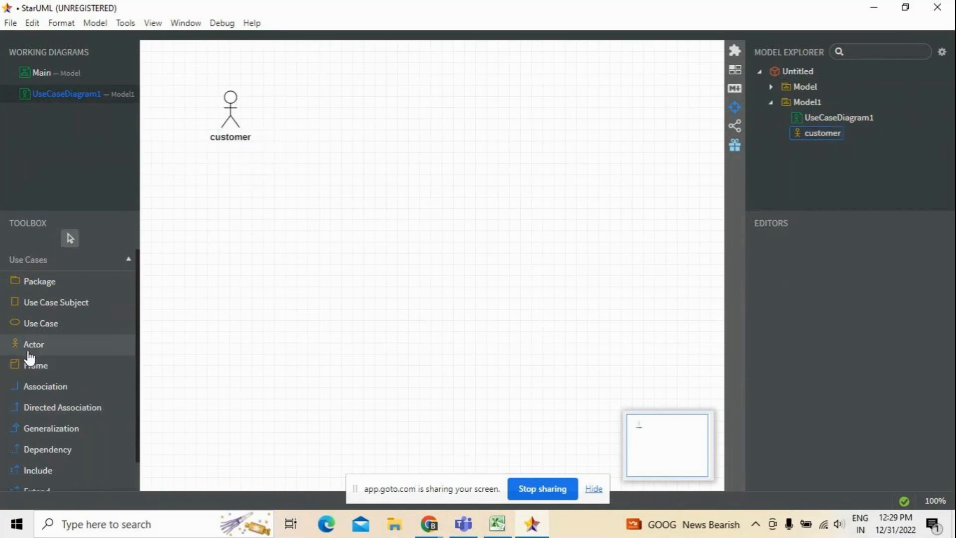
Place a second actor well below the customer and name it "ATM Technician"
{"action": "left_click", "coordinate": [50, 352]}
{"action": "left_click", "coordinate": [188, 333]}
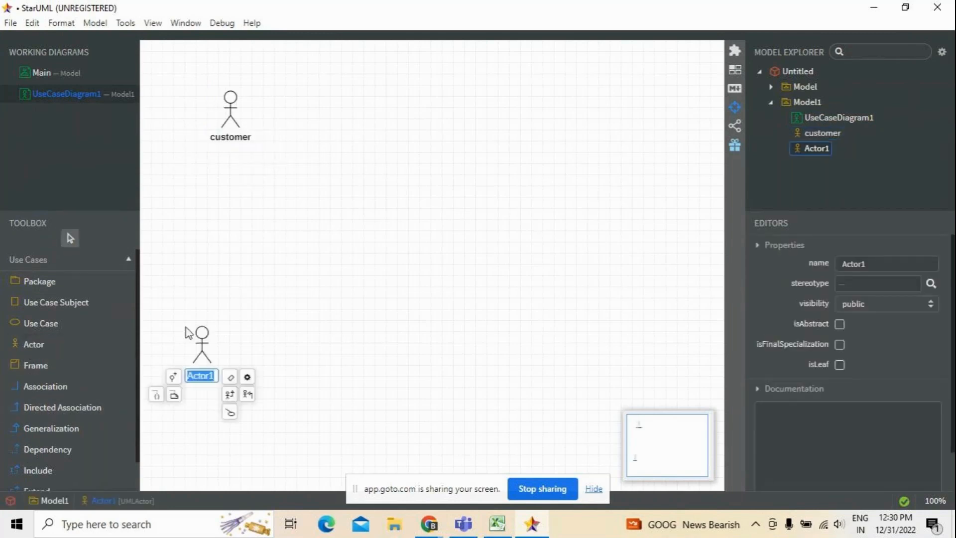
{"action": "type", "text": "ATM Technicain"}
{"action": "key", "text": "BackSpace"}
{"action": "key", "text": "BackSpace"}
{"action": "key", "text": "BackSpace"}
{"action": "type", "text": "ian"}
{"action": "left_click", "coordinate": [278, 333]}
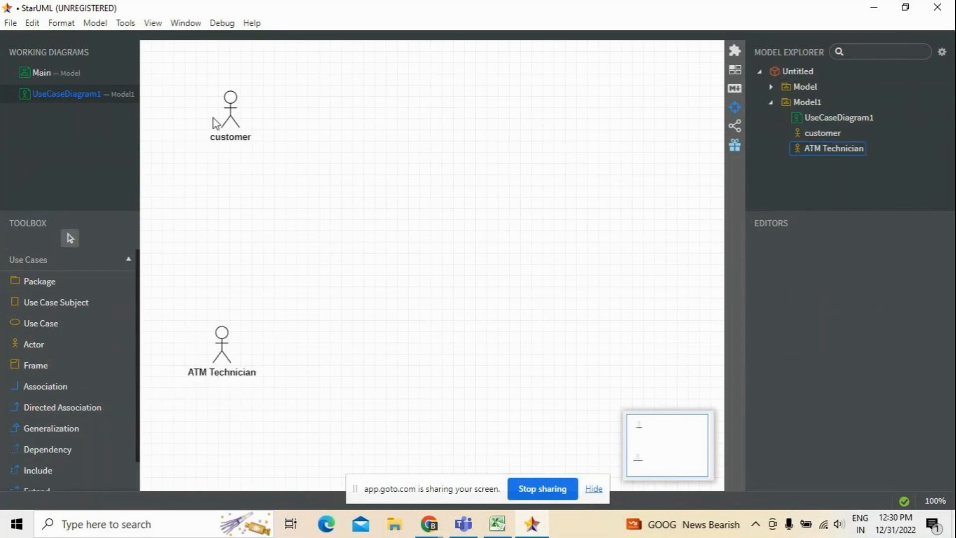
Shift the customer and ATM Technician actors slightly downward on the diagram
{"action": "left_click_drag", "start_coordinate": [225, 119], "coordinate": [214, 142]}
{"action": "left_click_drag", "start_coordinate": [220, 346], "coordinate": [220, 356]}
{"action": "left_click", "coordinate": [335, 330]}
{"action": "left_click", "coordinate": [428, 524]}
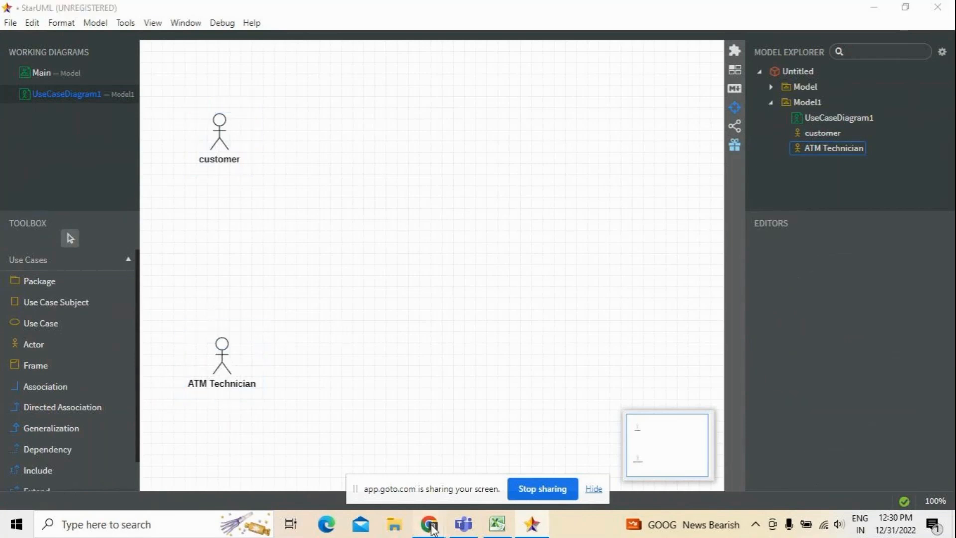
{"action": "left_click", "coordinate": [426, 433]}
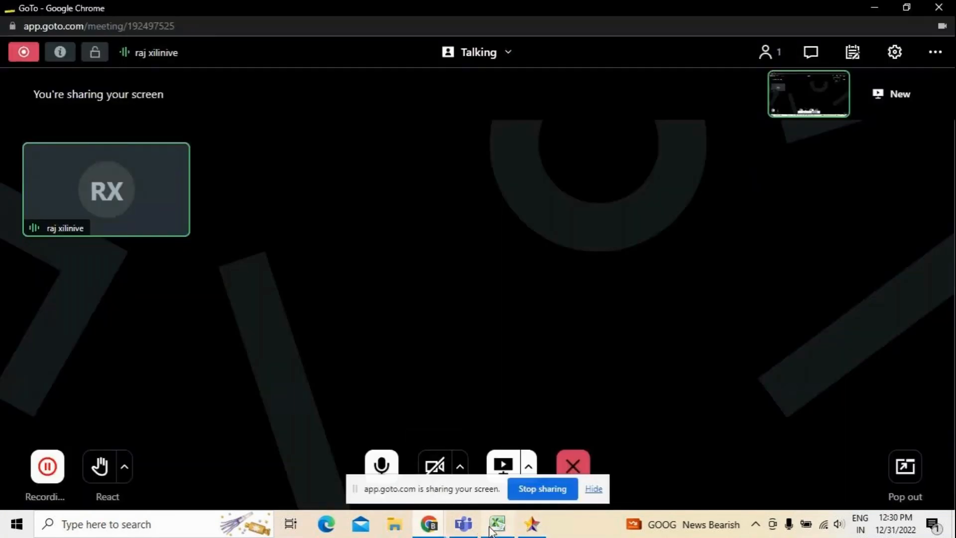
{"action": "left_click", "coordinate": [532, 524]}
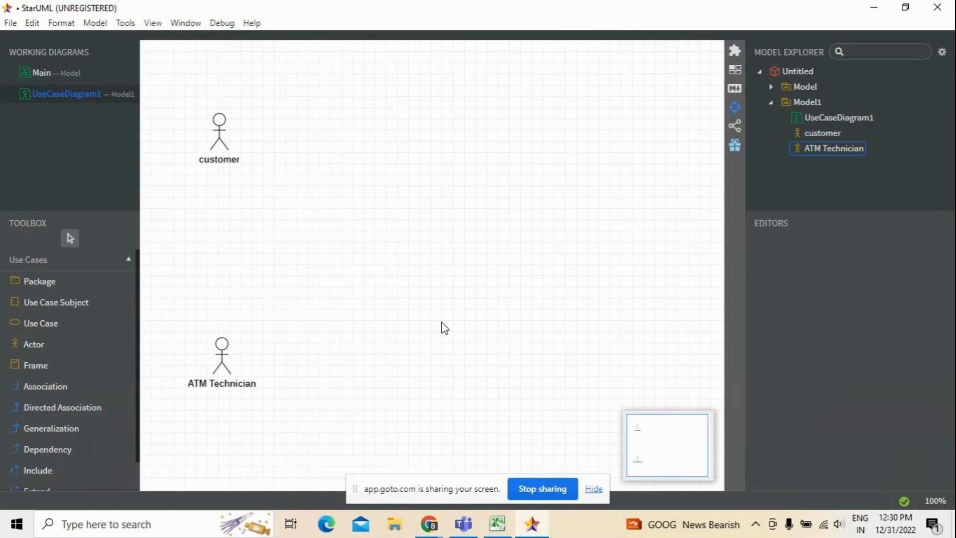
Add a use case named "Login" near the diagram's upper edge, to the right of the customer actor
{"action": "left_click", "coordinate": [37, 331]}
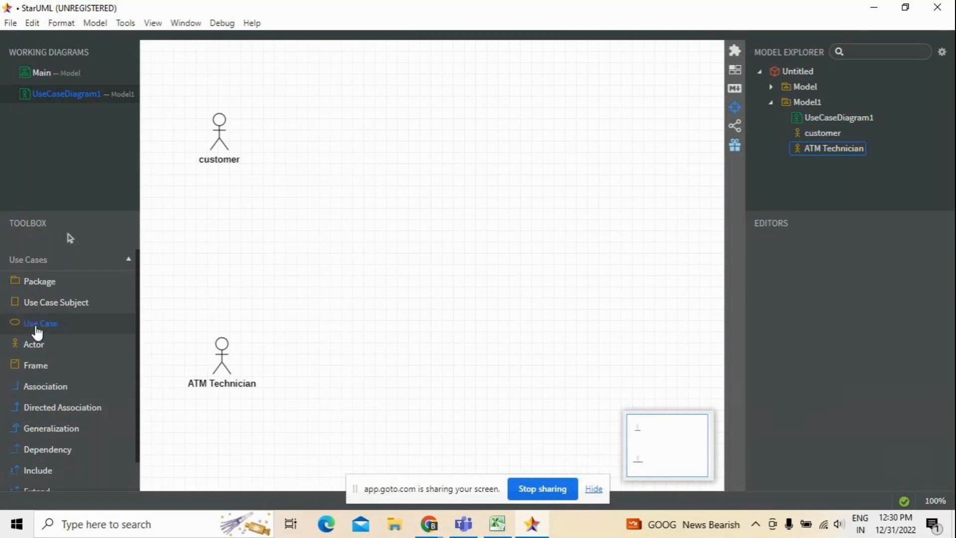
{"action": "left_click", "coordinate": [416, 76]}
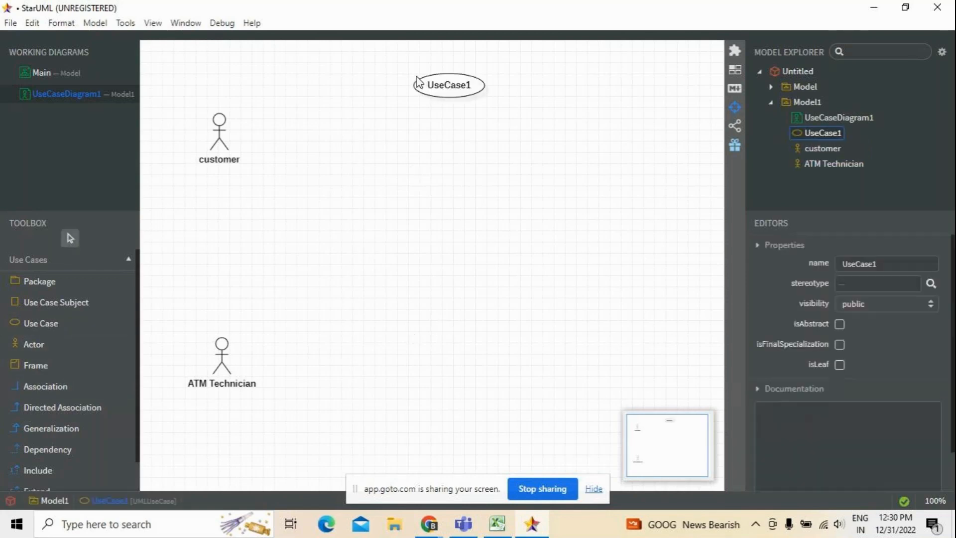
{"action": "type", "text": "Login"}
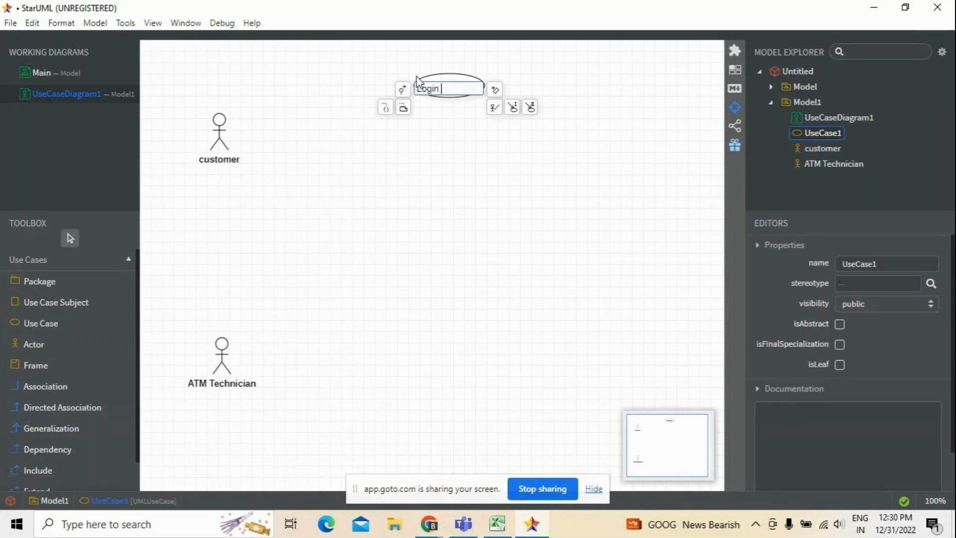
{"action": "key", "text": "Return"}
{"action": "left_click", "coordinate": [405, 198]}
Add a use case named "cash Deposit" below the Login use case
{"action": "left_click", "coordinate": [37, 323]}
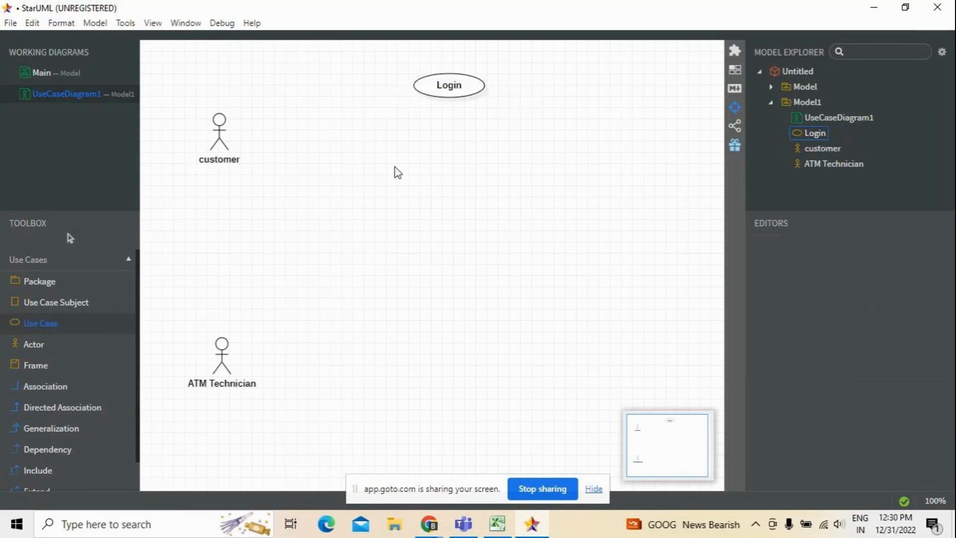
{"action": "left_click", "coordinate": [428, 145]}
{"action": "type", "text": "Cash Deposit"}
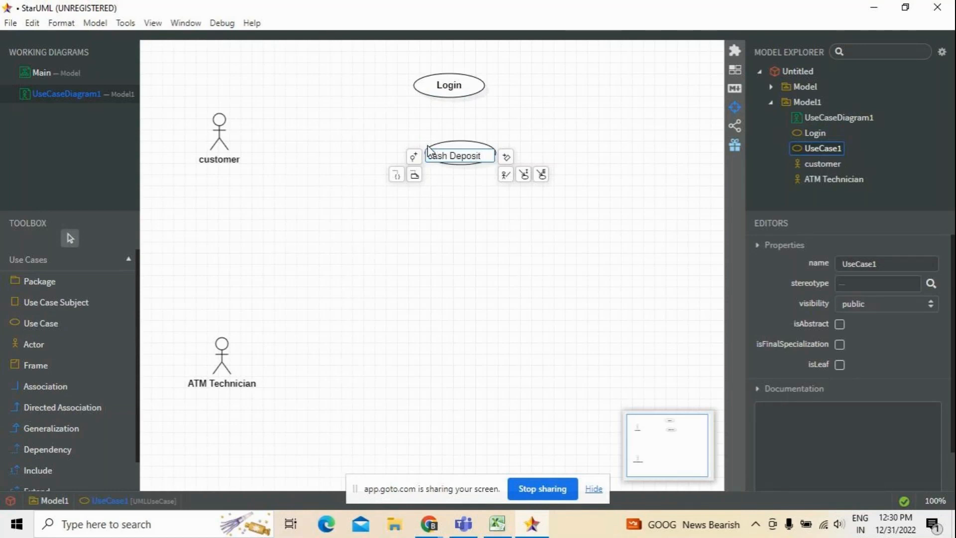
{"action": "left_click", "coordinate": [428, 256]}
Add a use case named "cash withdraw" below the cash Deposit use case
{"action": "left_click", "coordinate": [45, 324]}
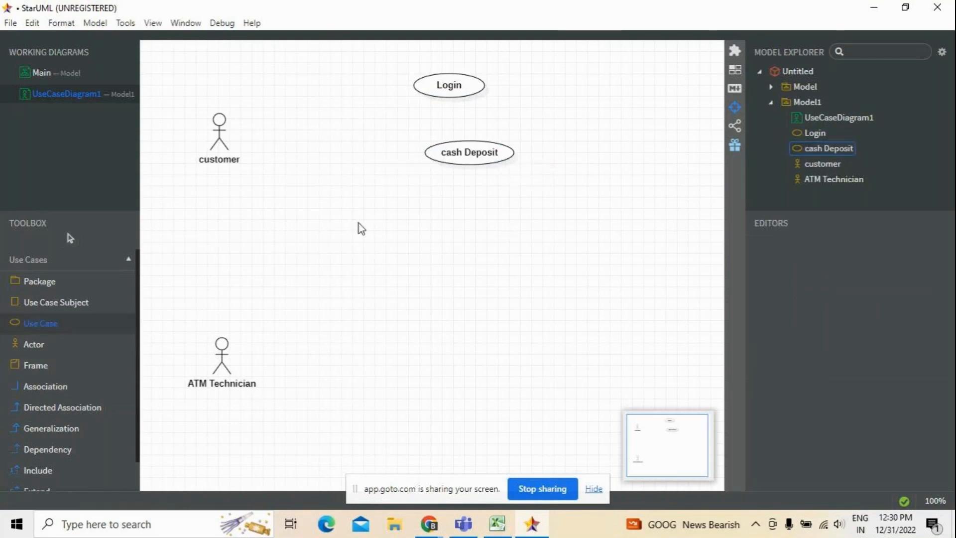
{"action": "left_click", "coordinate": [358, 222]}
{"action": "type", "text": "cash w"}
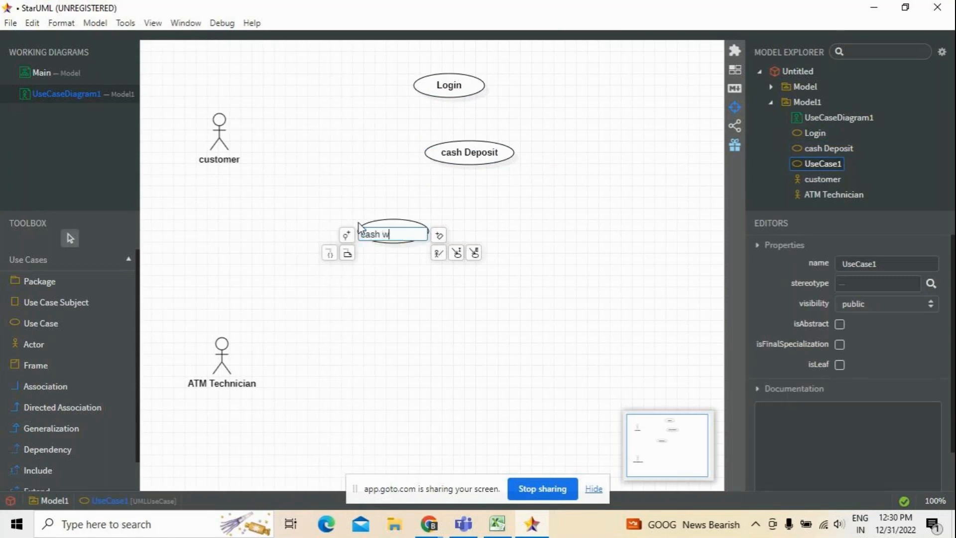
{"action": "type", "text": "ithdraw"}
{"action": "left_click", "coordinate": [254, 243]}
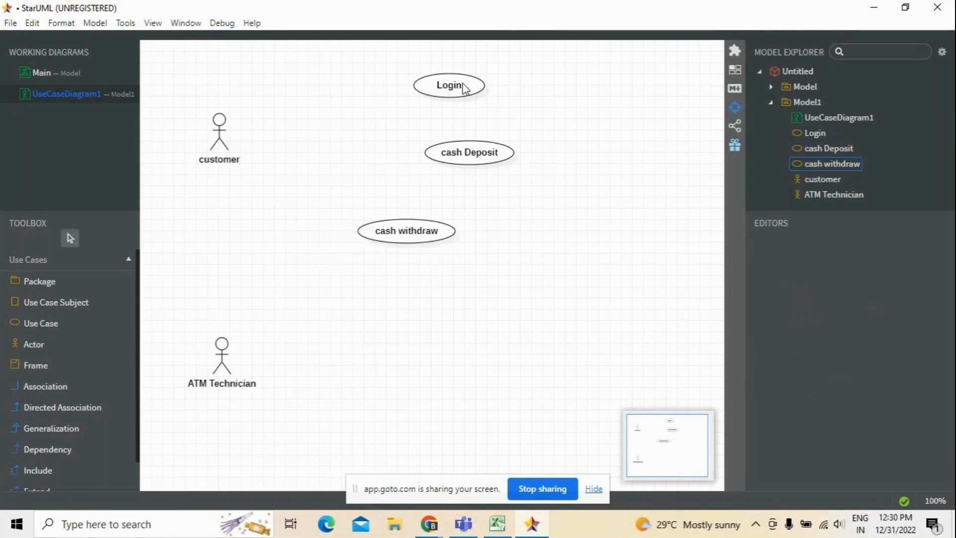
Move the Login, cash Deposit and cash withdraw use cases closer together beside the customer actor
{"action": "left_click_drag", "start_coordinate": [463, 89], "coordinate": [406, 78]}
{"action": "left_click_drag", "start_coordinate": [477, 154], "coordinate": [463, 135]}
{"action": "left_click_drag", "start_coordinate": [431, 227], "coordinate": [425, 182]}
{"action": "left_click", "coordinate": [456, 354]}
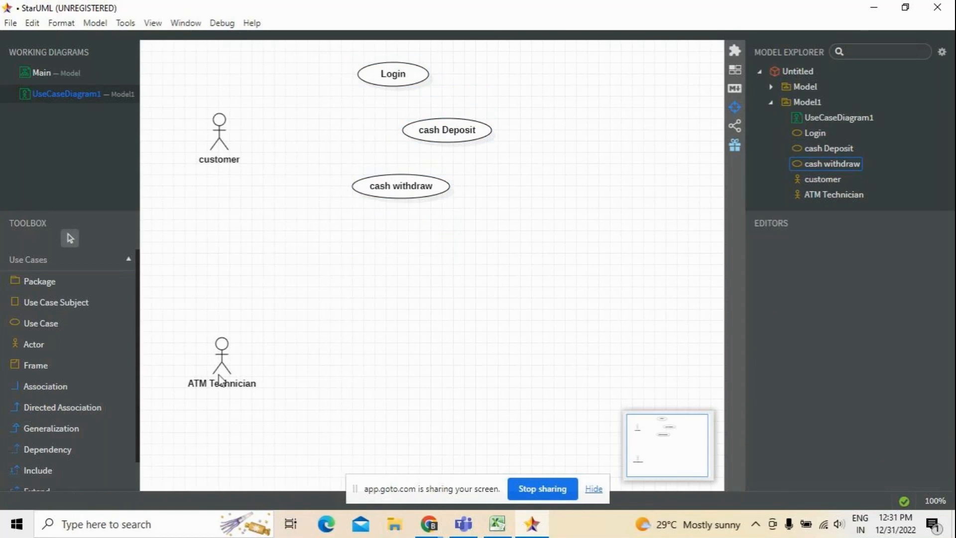
Add a use case named "TRoubleshooting" to the right of the ATM Technician actor
{"action": "left_click", "coordinate": [50, 329]}
{"action": "left_click", "coordinate": [401, 351]}
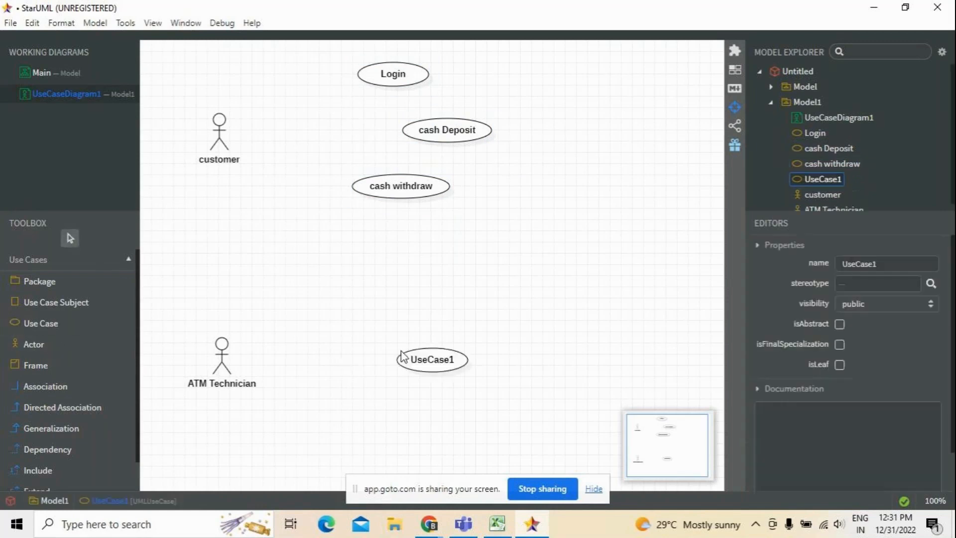
{"action": "type", "text": "TRouble"}
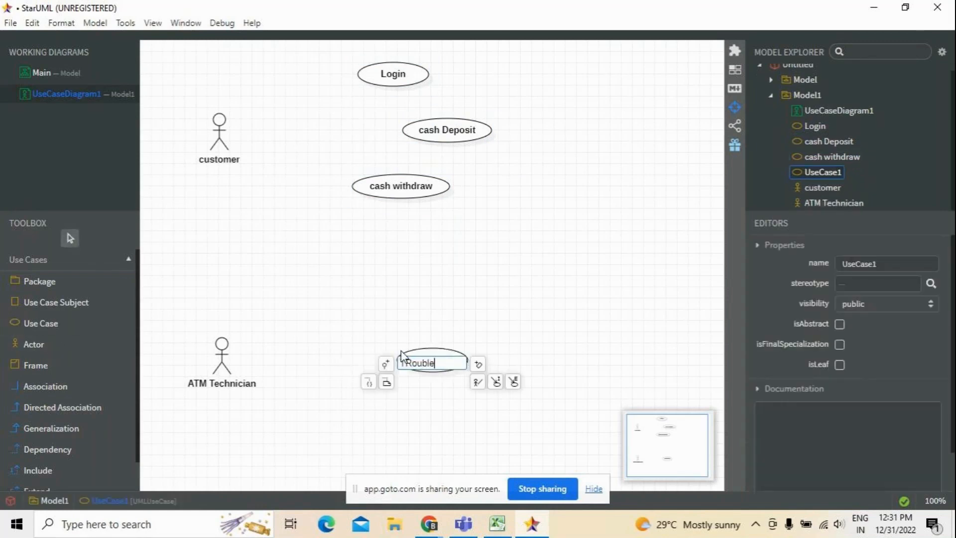
{"action": "type", "text": "shooting"}
{"action": "left_click", "coordinate": [525, 297]}
Correct the technician's use case name to "Trouble shooting" and move the use case closer to the ATM Technician
{"action": "left_click", "coordinate": [433, 366]}
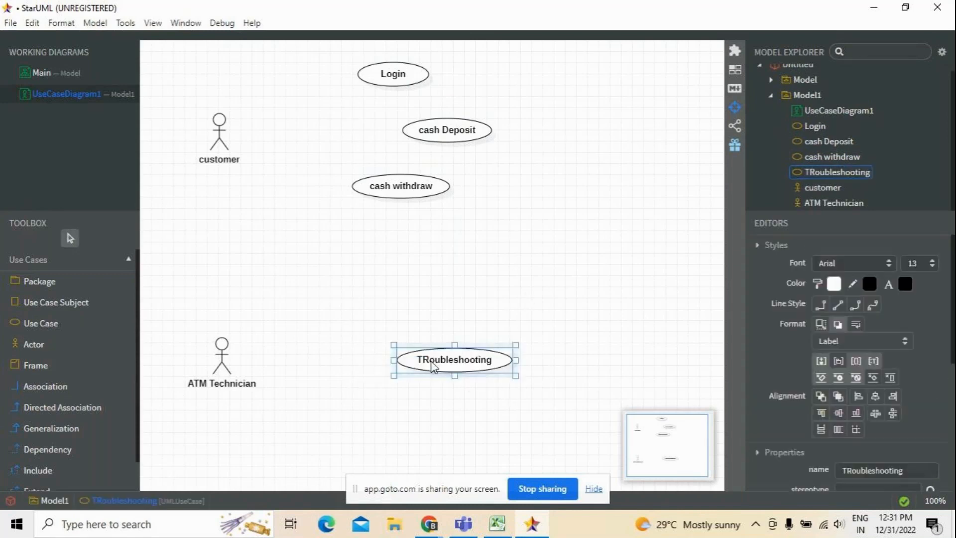
{"action": "double_click", "coordinate": [433, 366]}
{"action": "left_click", "coordinate": [412, 366]}
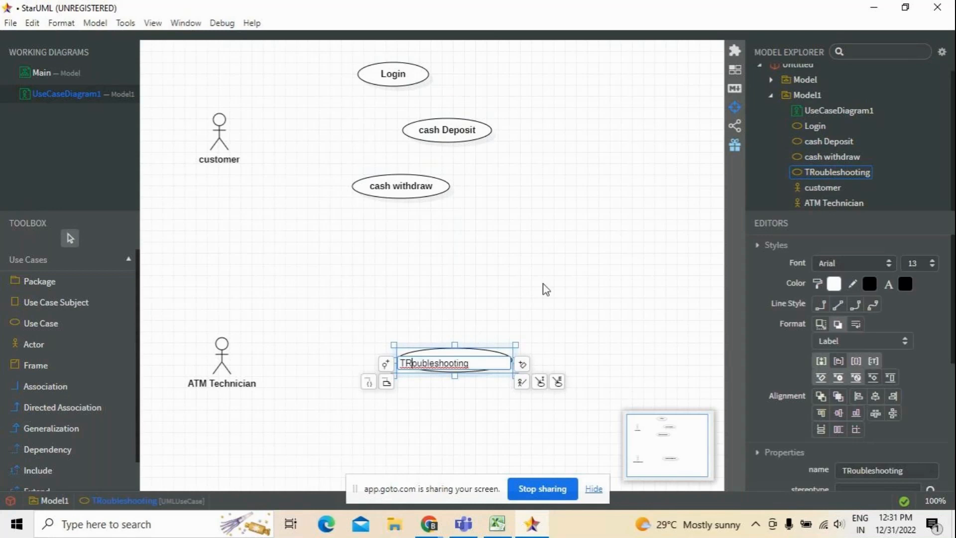
{"action": "key", "text": "BackSpace"}
{"action": "type", "text": "r"}
{"action": "key", "text": "Right"}
{"action": "key", "text": "Right"}
{"action": "key", "text": "Right"}
{"action": "key", "text": "Right"}
{"action": "key", "text": "Right"}
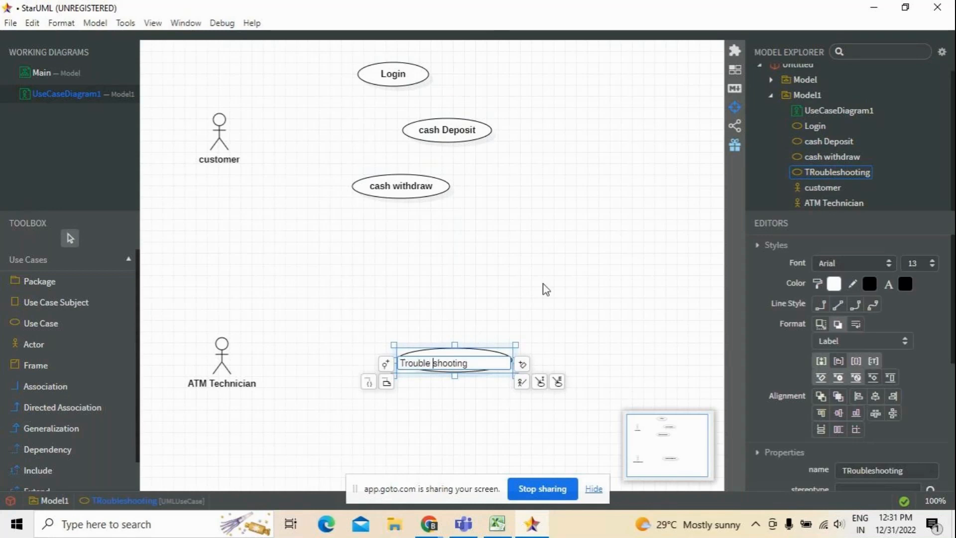
{"action": "left_click", "coordinate": [545, 289]}
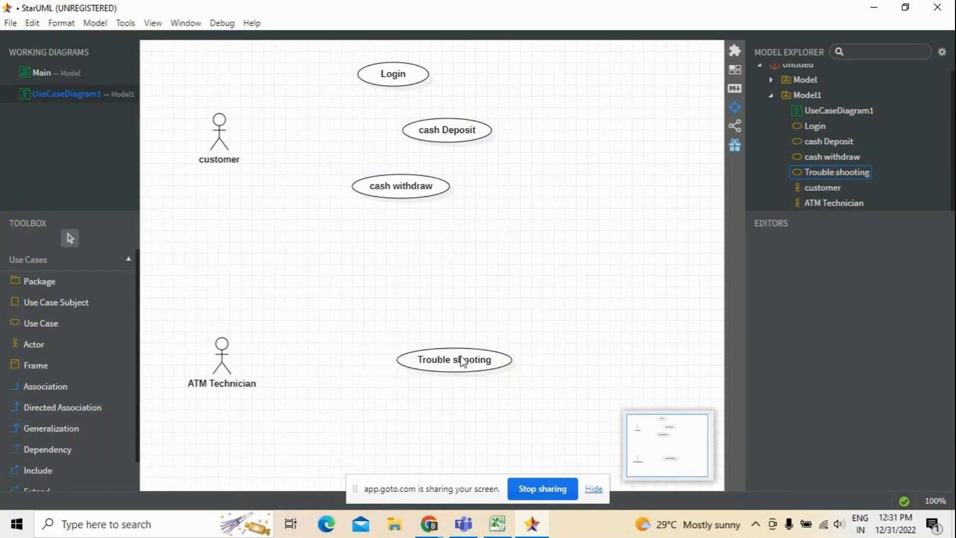
{"action": "left_click_drag", "start_coordinate": [459, 363], "coordinate": [420, 374]}
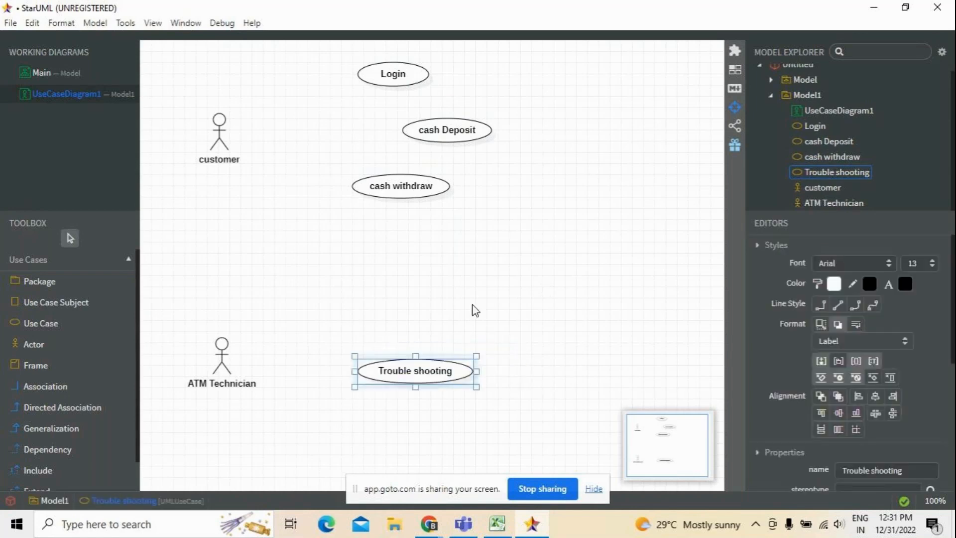
{"action": "left_click", "coordinate": [494, 284]}
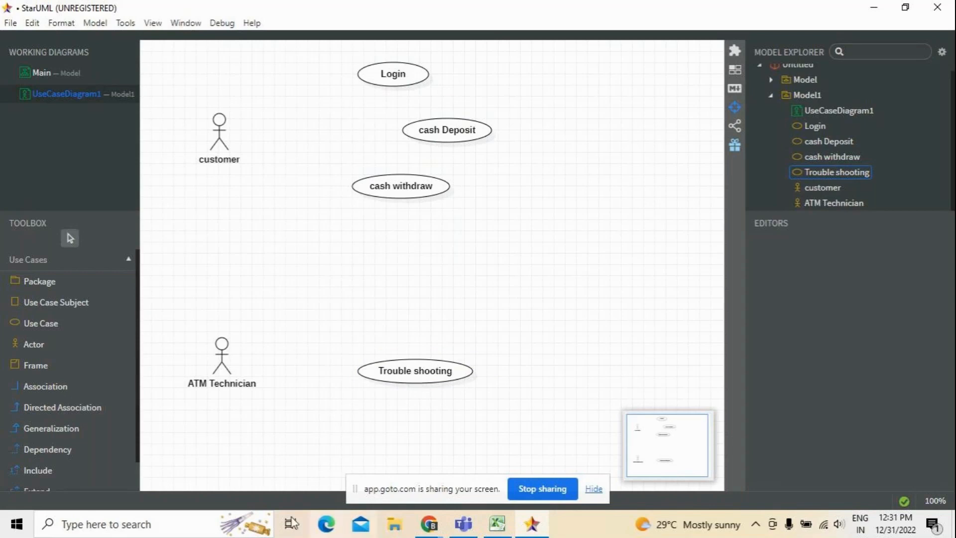
Add an actor named "ATM system" on the side of the use cases opposite the customer and shift it slightly upward
{"action": "left_click", "coordinate": [27, 351]}
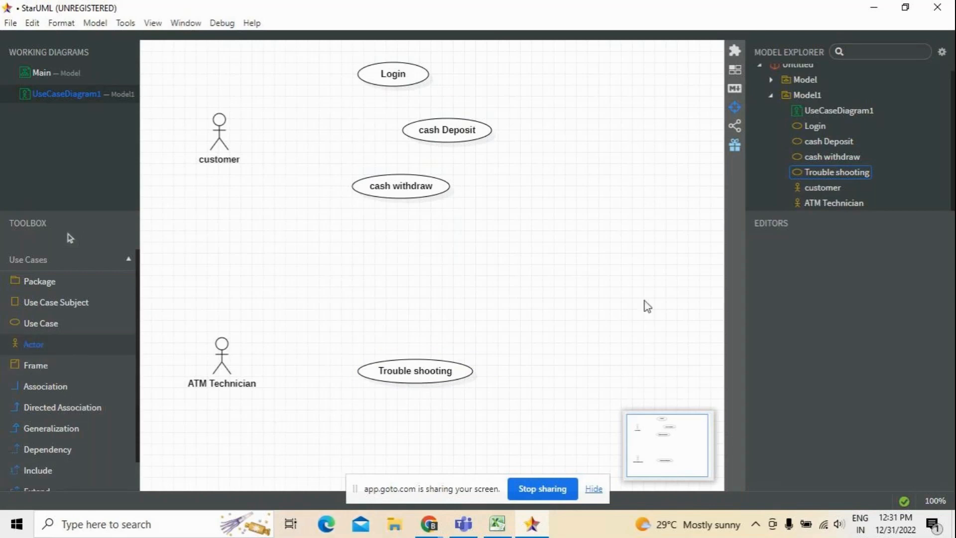
{"action": "left_click", "coordinate": [618, 253]}
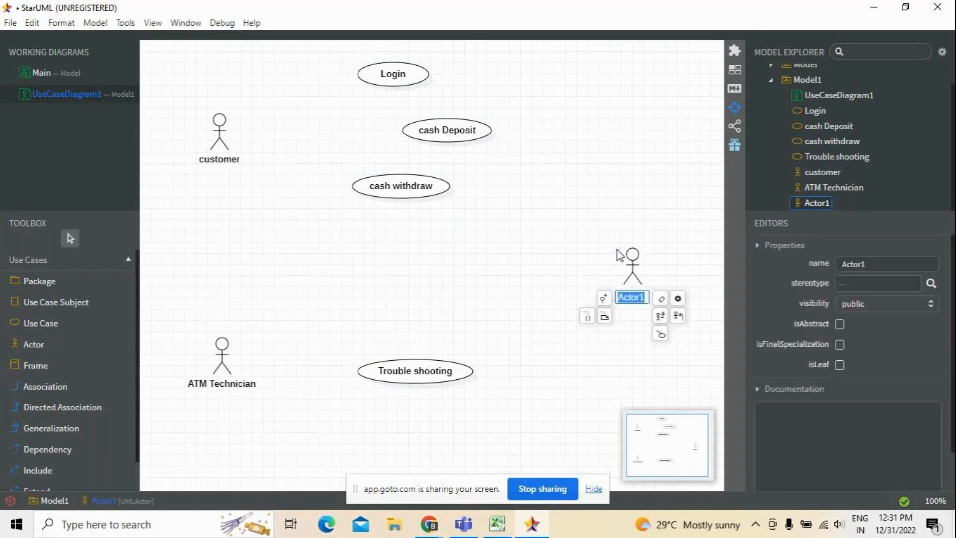
{"action": "type", "text": "ATM SYST"}
{"action": "key", "text": "BackSpace"}
{"action": "key", "text": "BackSpace"}
{"action": "key", "text": "BackSpace"}
{"action": "key", "text": "BackSpace"}
{"action": "type", "text": "syt"}
{"action": "key", "text": "BackSpace"}
{"action": "type", "text": "stem"}
{"action": "key", "text": "Return"}
{"action": "left_click", "coordinate": [632, 269]}
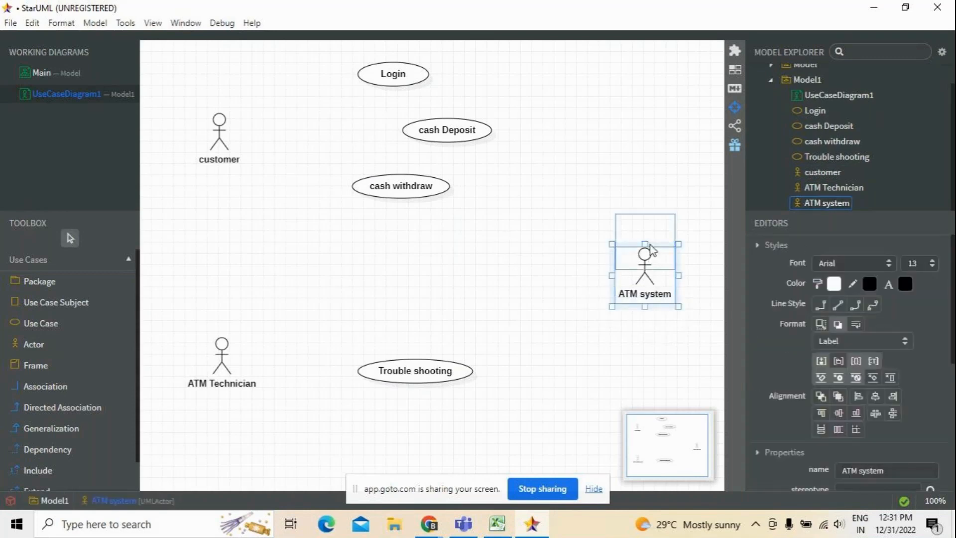
{"action": "left_click", "coordinate": [501, 283]}
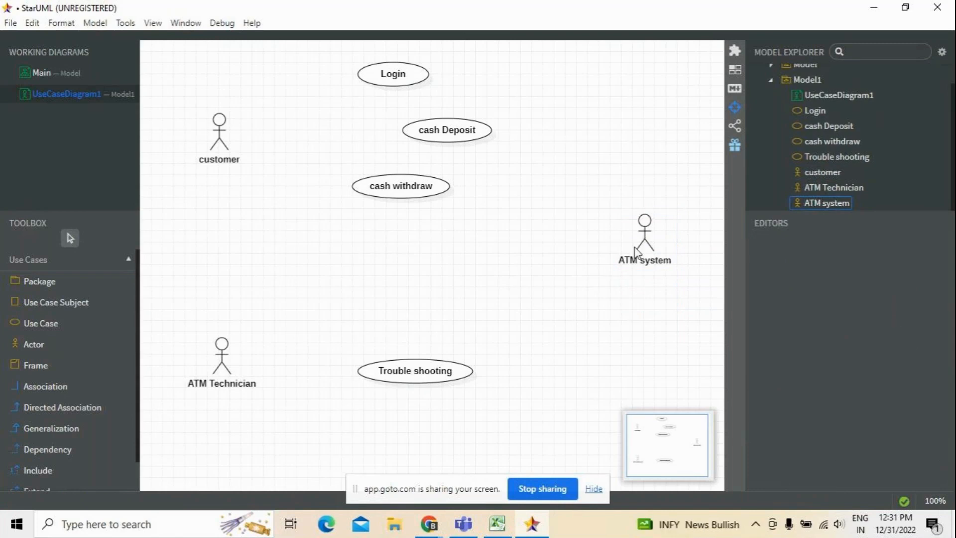
Add an actor named "server" below the ATM system actor and shift it slightly up and closer to the use cases
{"action": "left_click", "coordinate": [33, 345]}
{"action": "left_click", "coordinate": [672, 350]}
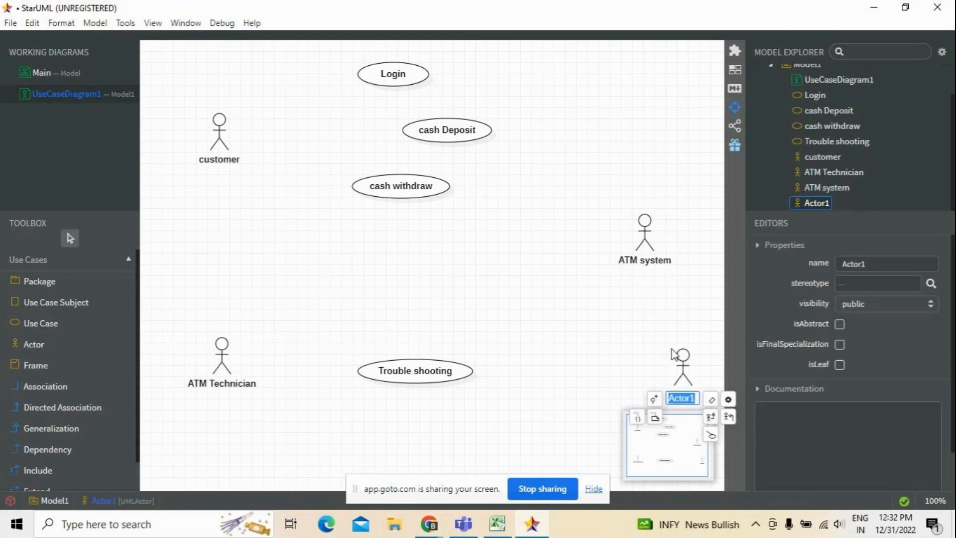
{"action": "type", "text": "server"}
{"action": "left_click", "coordinate": [567, 332]}
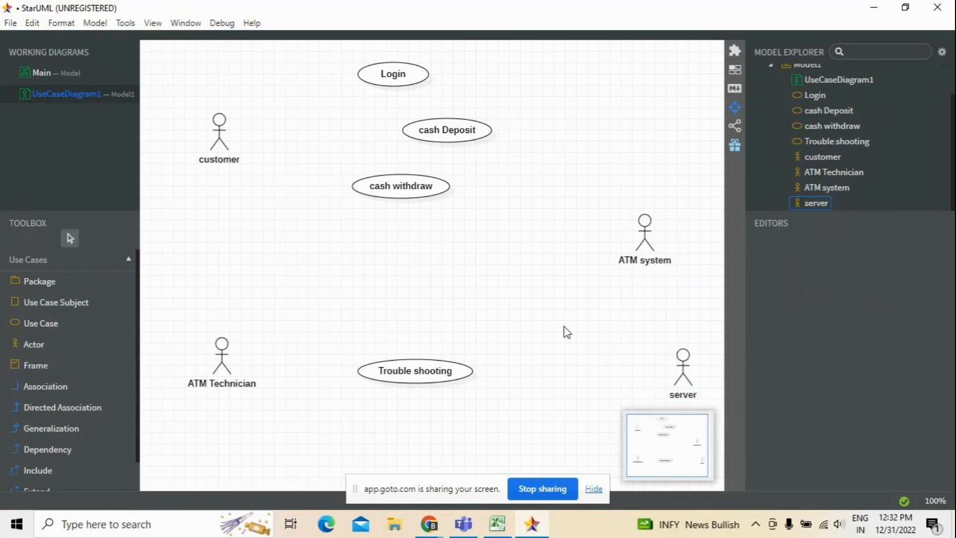
{"action": "left_click", "coordinate": [689, 381]}
{"action": "left_click_drag", "start_coordinate": [688, 381], "coordinate": [678, 364]}
{"action": "left_click", "coordinate": [655, 365]}
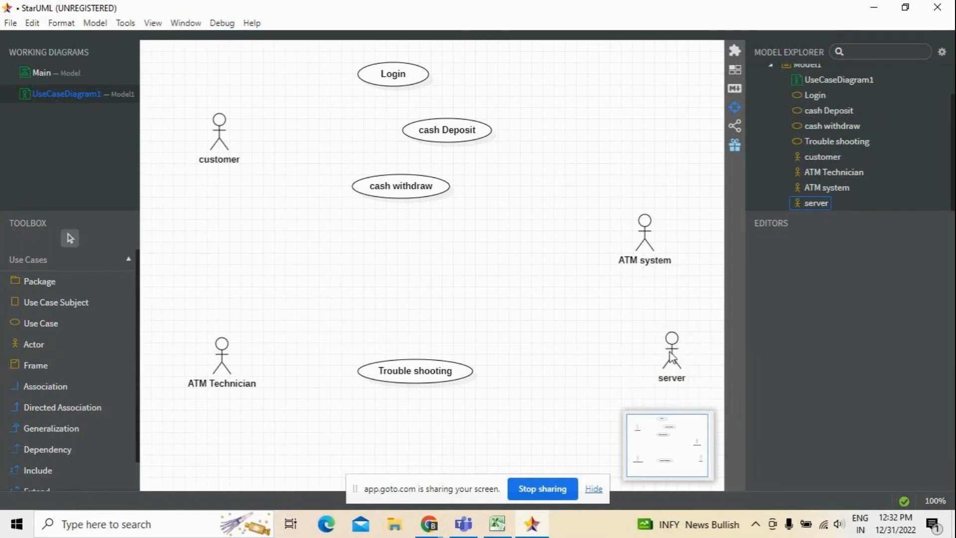
Draw a dependency from the ATM system actor to the server actor and name it "Dependency"
{"action": "left_click", "coordinate": [62, 451]}
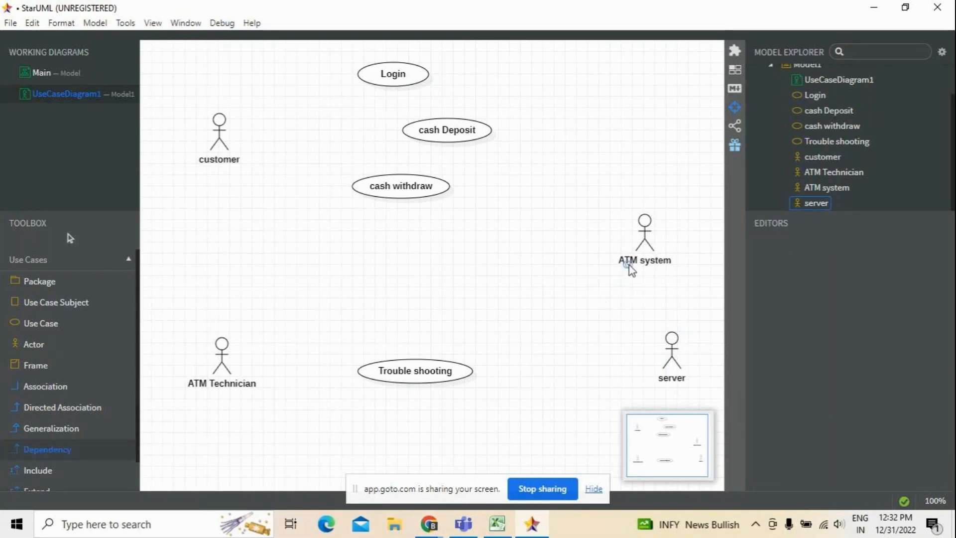
{"action": "left_click_drag", "start_coordinate": [627, 264], "coordinate": [668, 364]}
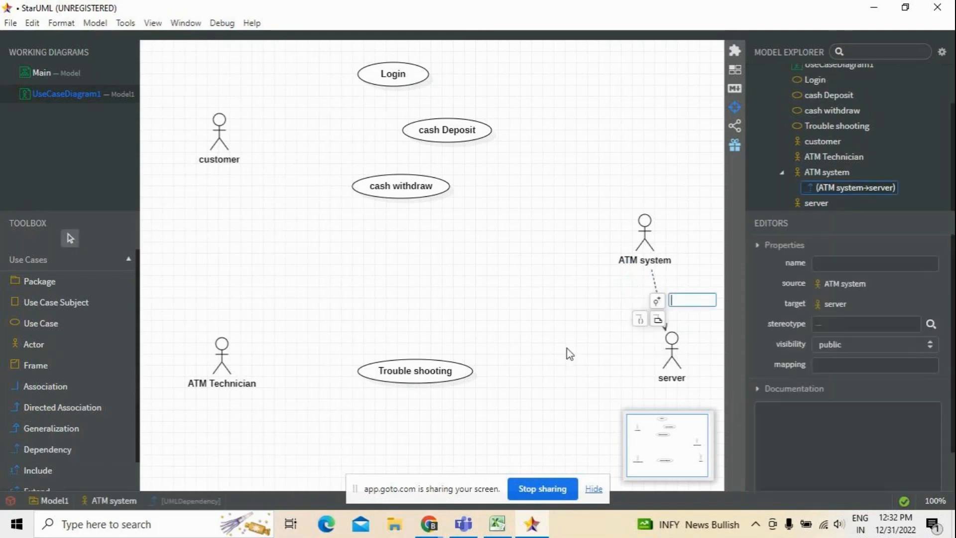
{"action": "type", "text": "Dependen"}
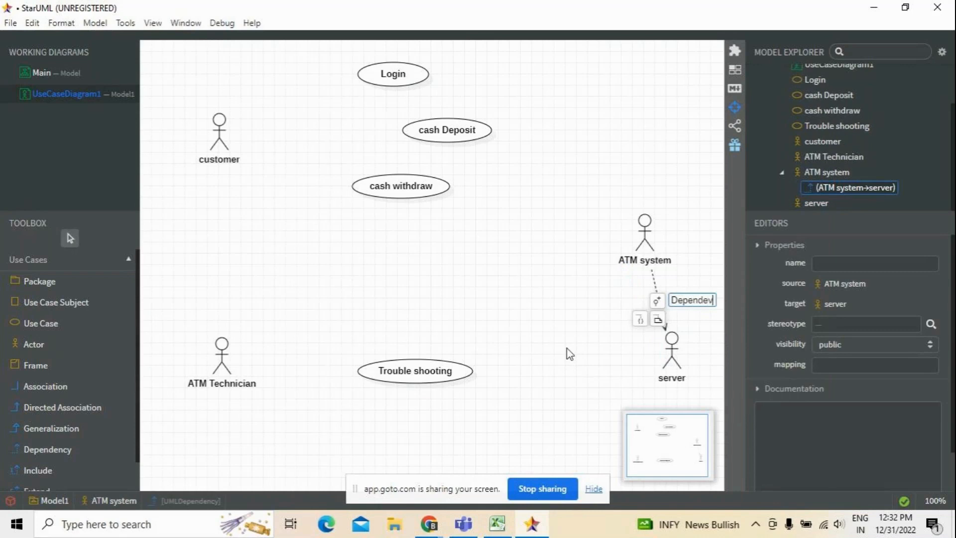
{"action": "type", "text": "cy"}
{"action": "left_click", "coordinate": [506, 349]}
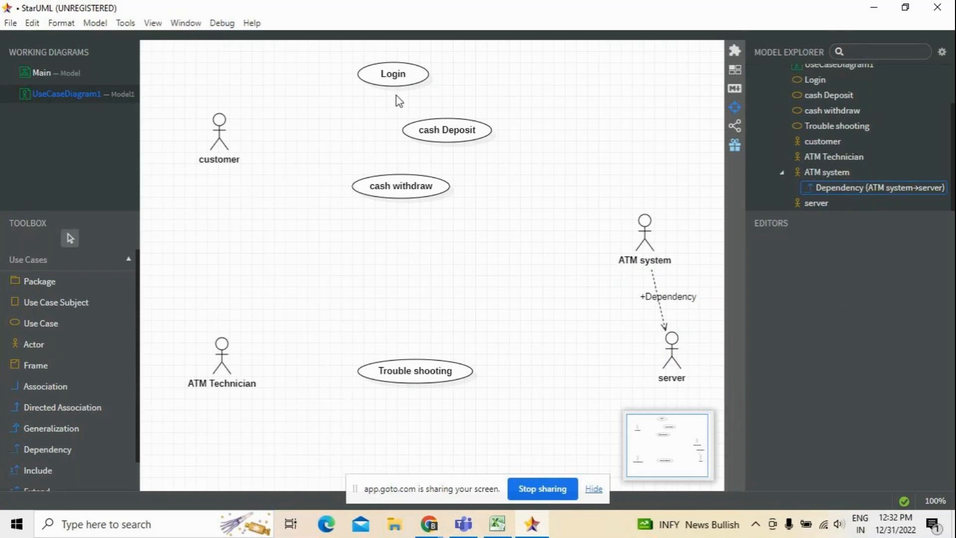
Draw a directed association from the customer actor to the Login use case
{"action": "left_click", "coordinate": [57, 411]}
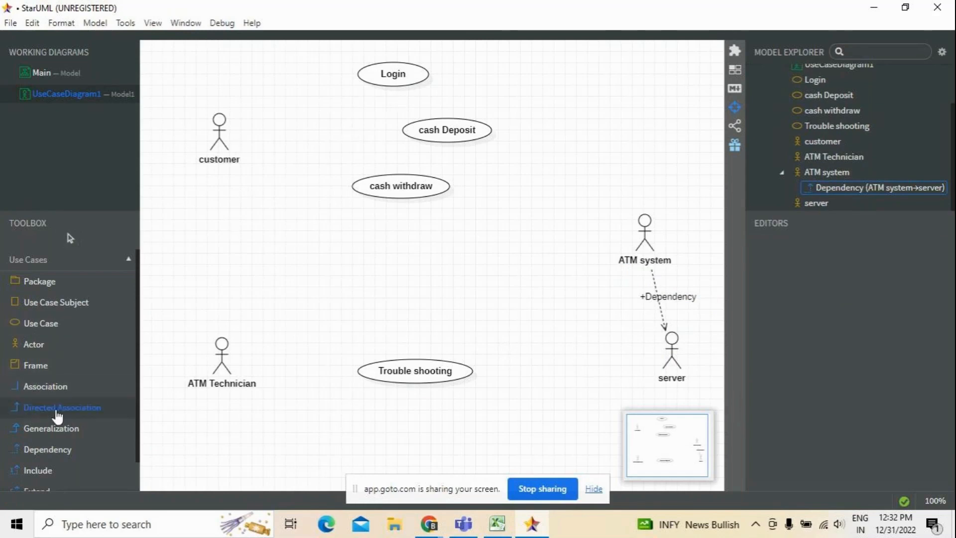
{"action": "left_click_drag", "start_coordinate": [222, 142], "coordinate": [386, 83]}
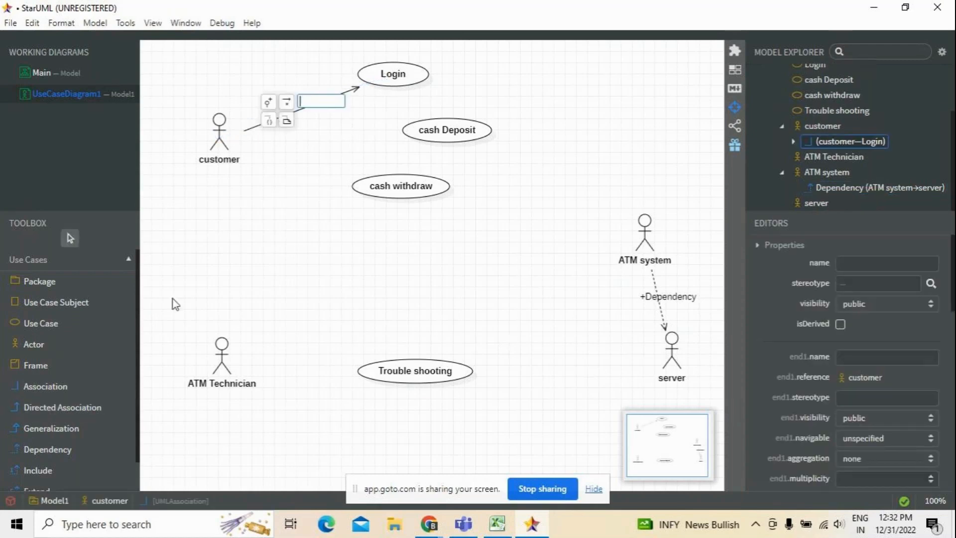
{"action": "left_click", "coordinate": [86, 412]}
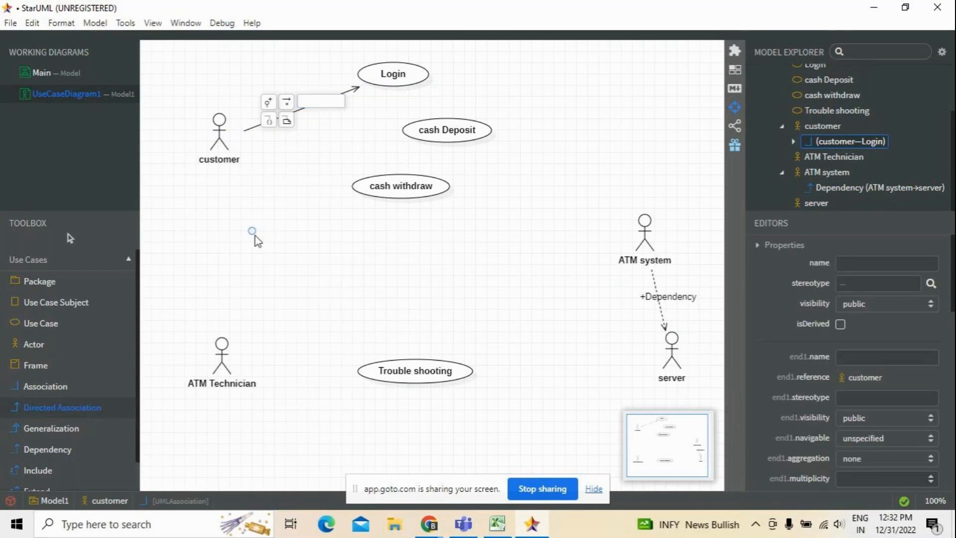
{"action": "left_click", "coordinate": [255, 236]}
{"action": "left_click", "coordinate": [94, 407]}
{"action": "mouse_move", "coordinate": [230, 135]}
{"action": "left_mouse_down"}
{"action": "mouse_move", "coordinate": [394, 129]}
{"action": "mouse_move", "coordinate": [406, 138]}
{"action": "mouse_move", "coordinate": [234, 146]}
{"action": "left_mouse_up"}
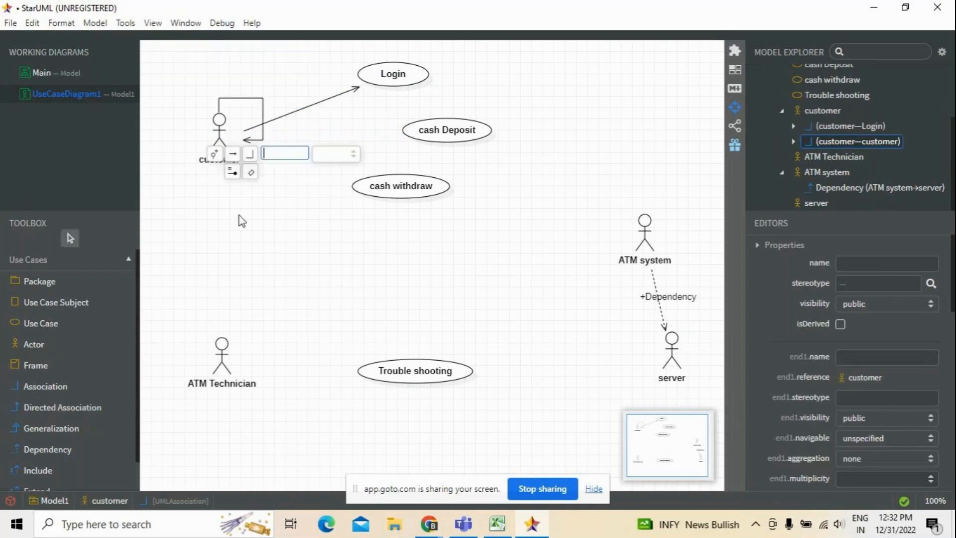
{"action": "left_click", "coordinate": [240, 220]}
{"action": "left_click", "coordinate": [256, 143]}
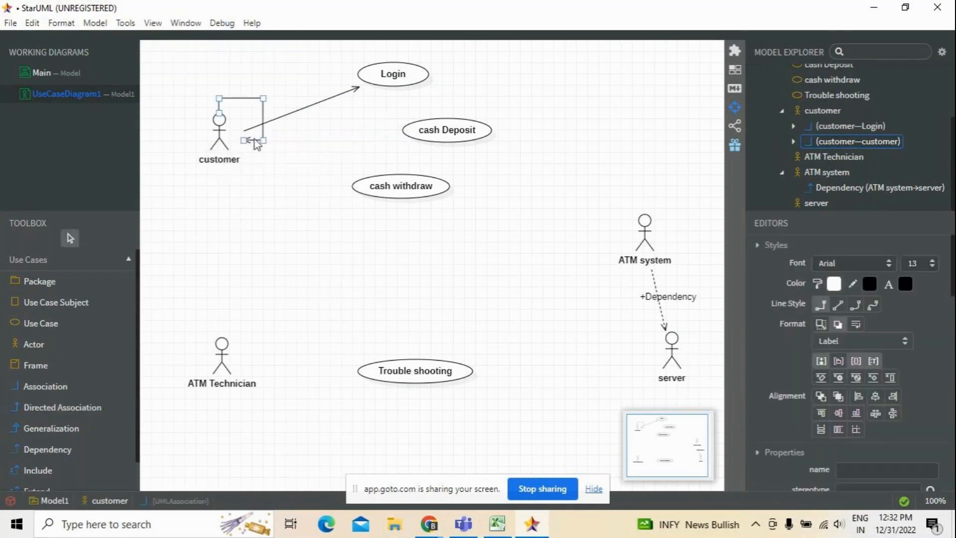
{"action": "key", "text": "Delete"}
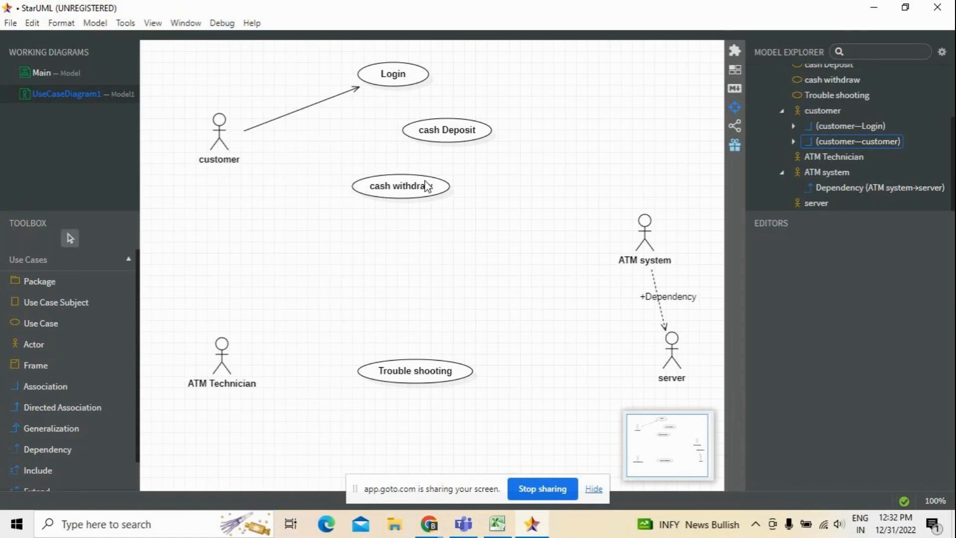
Move the cash withdraw and cash Deposit use cases further down to leave more space below Login
{"action": "left_click_drag", "start_coordinate": [427, 185], "coordinate": [422, 220]}
{"action": "left_click_drag", "start_coordinate": [442, 132], "coordinate": [414, 160]}
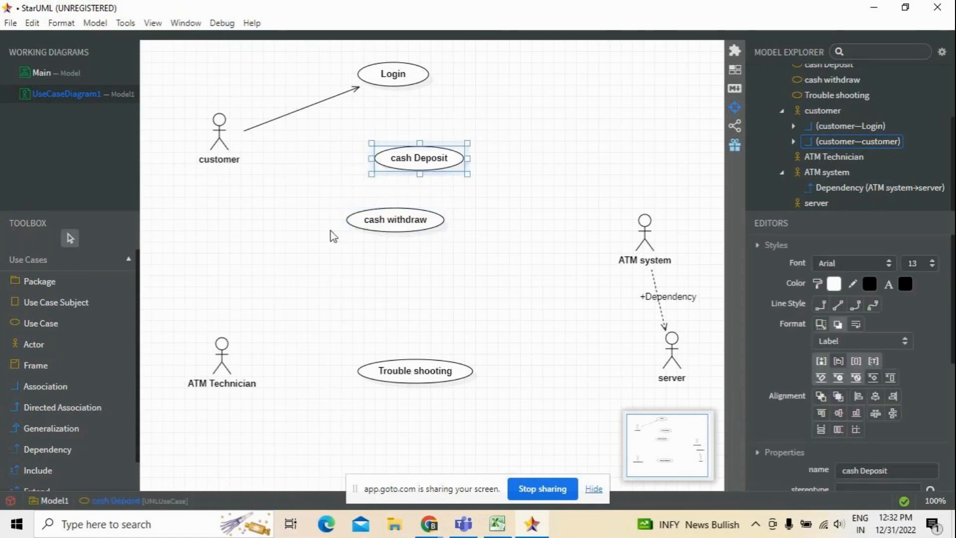
{"action": "left_click", "coordinate": [296, 225]}
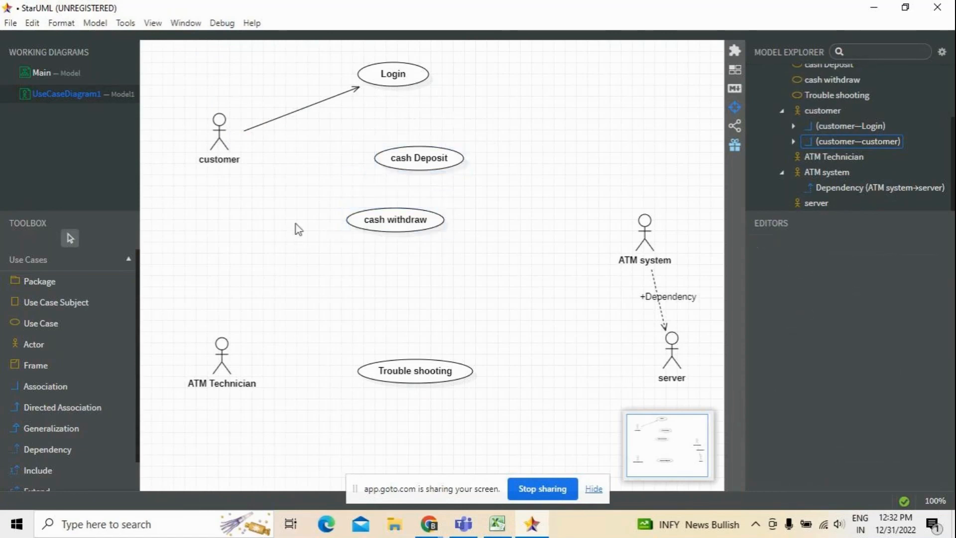
Draw unnamed dependencies from the Login use case to the cash Deposit and cash withdraw use cases
{"action": "left_click", "coordinate": [31, 451]}
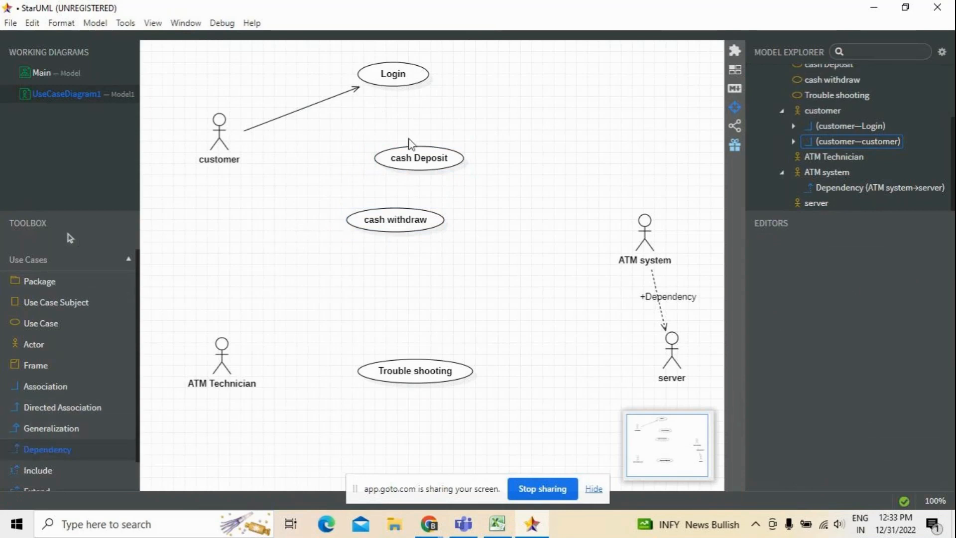
{"action": "left_click_drag", "start_coordinate": [393, 80], "coordinate": [408, 155]}
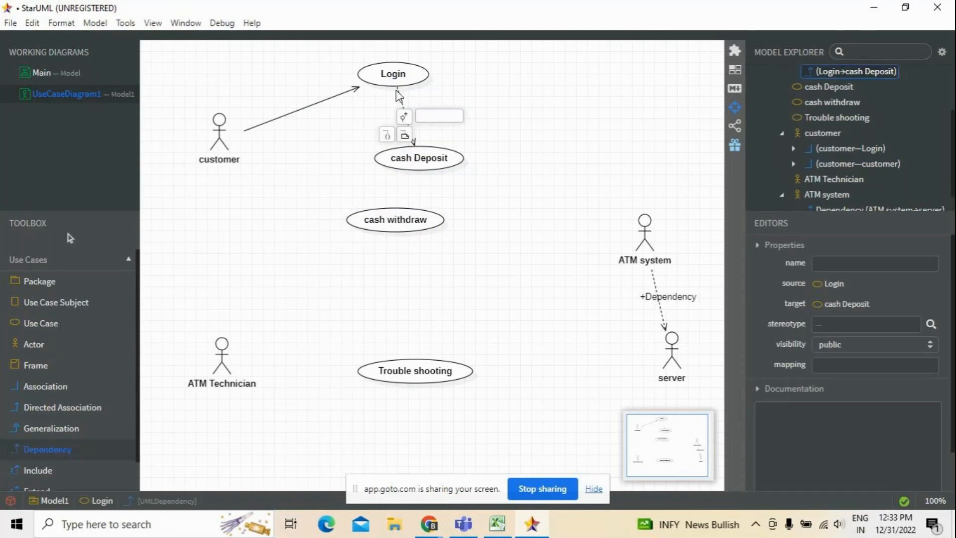
{"action": "left_click_drag", "start_coordinate": [394, 89], "coordinate": [377, 219]}
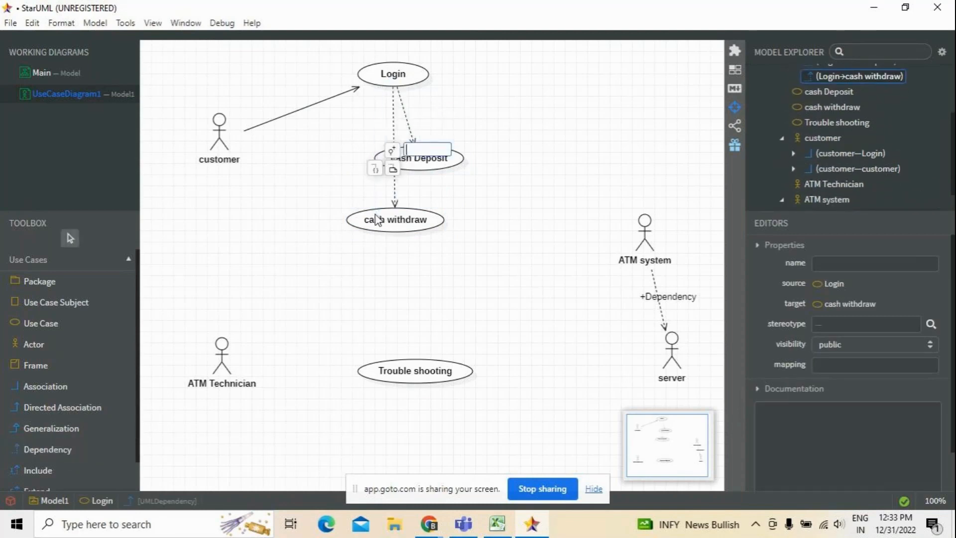
{"action": "left_click", "coordinate": [321, 253]}
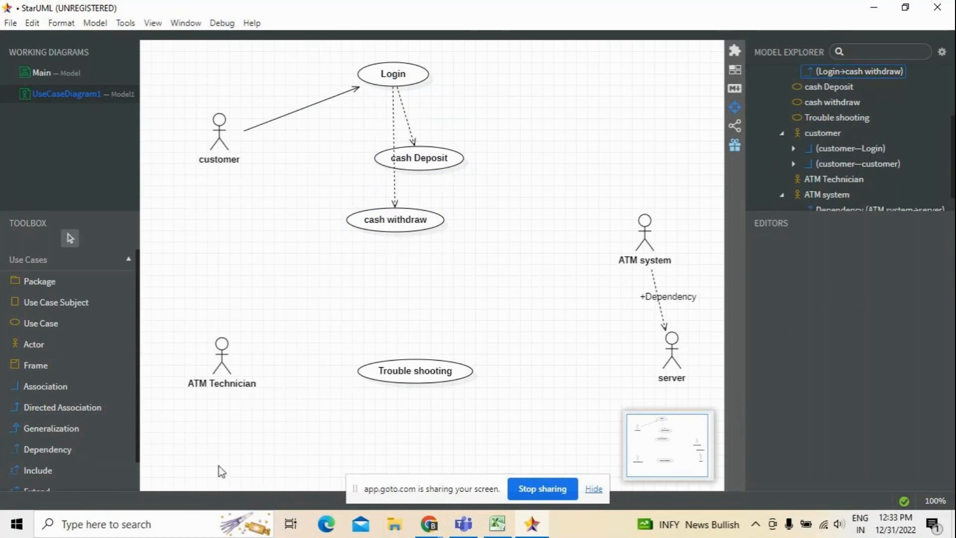
Draw an unnamed directed association from the Login use case to the ATM system actor
{"action": "left_click", "coordinate": [89, 413]}
{"action": "left_click_drag", "start_coordinate": [420, 63], "coordinate": [642, 244]}
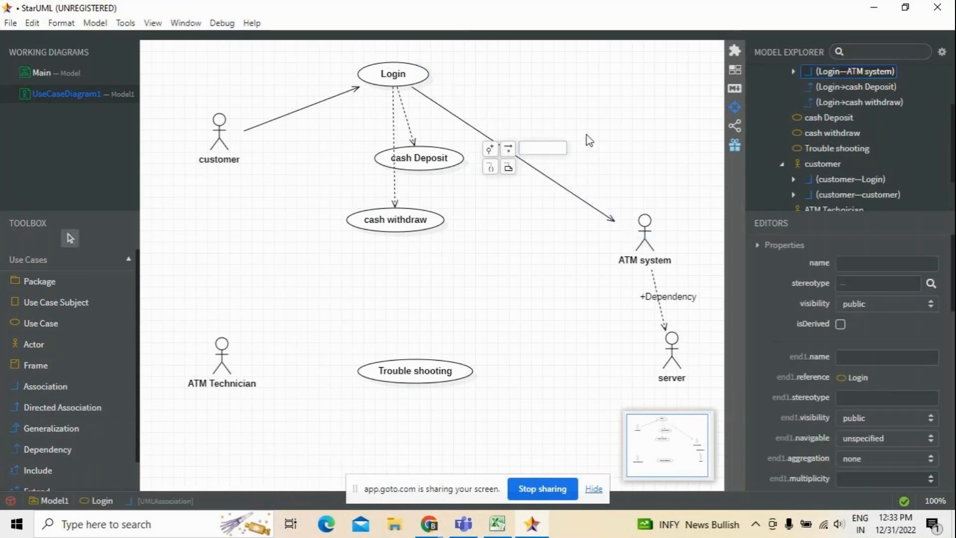
{"action": "key", "text": "Return"}
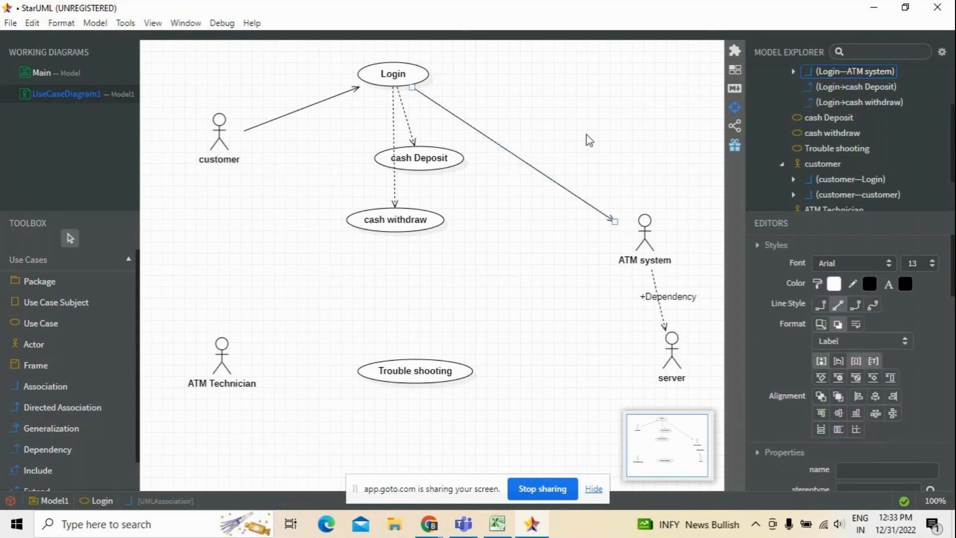
Draw directed associations from the ATM Technician to the Trouble shooting use case and from Trouble shooting to the ATM system actor
{"action": "left_click", "coordinate": [50, 409]}
{"action": "left_click_drag", "start_coordinate": [221, 345], "coordinate": [391, 383]}
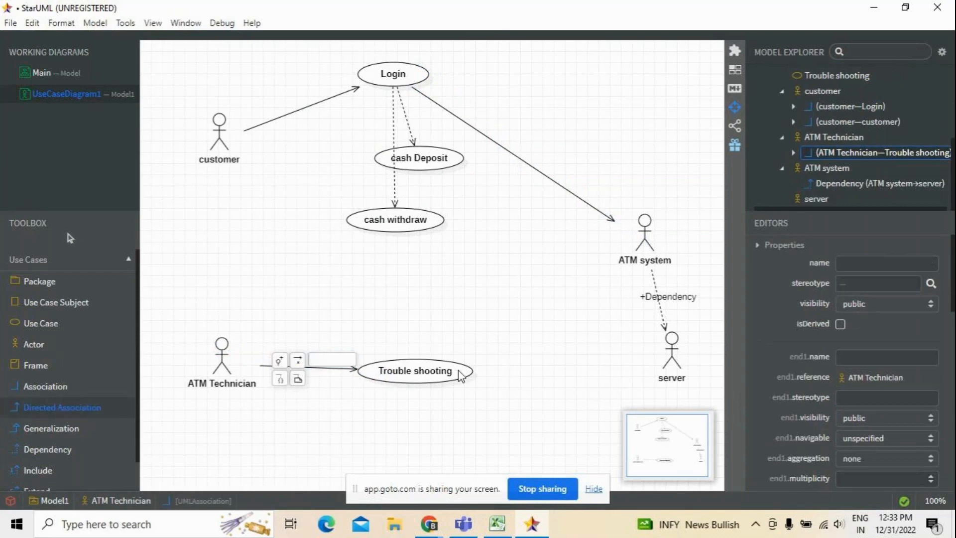
{"action": "left_click_drag", "start_coordinate": [461, 374], "coordinate": [642, 242]}
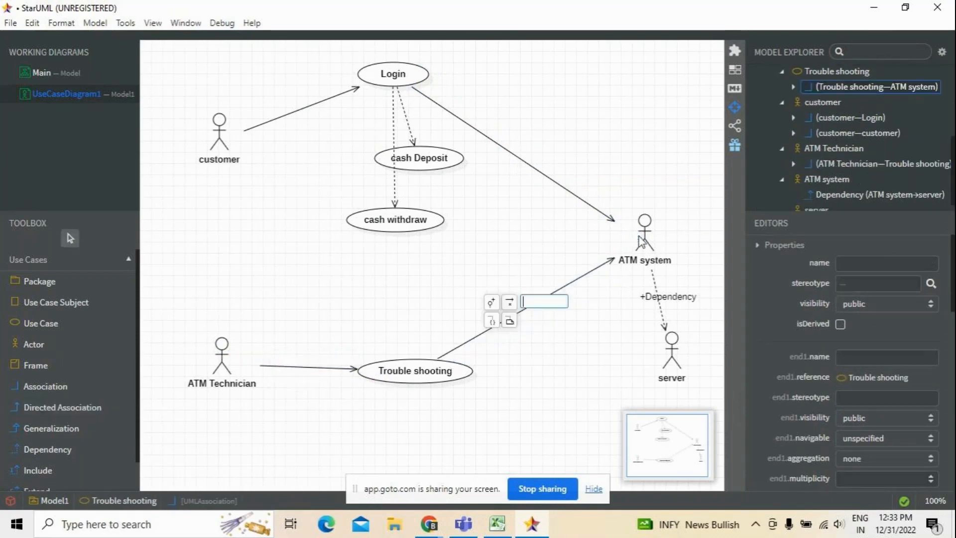
{"action": "left_click", "coordinate": [558, 182]}
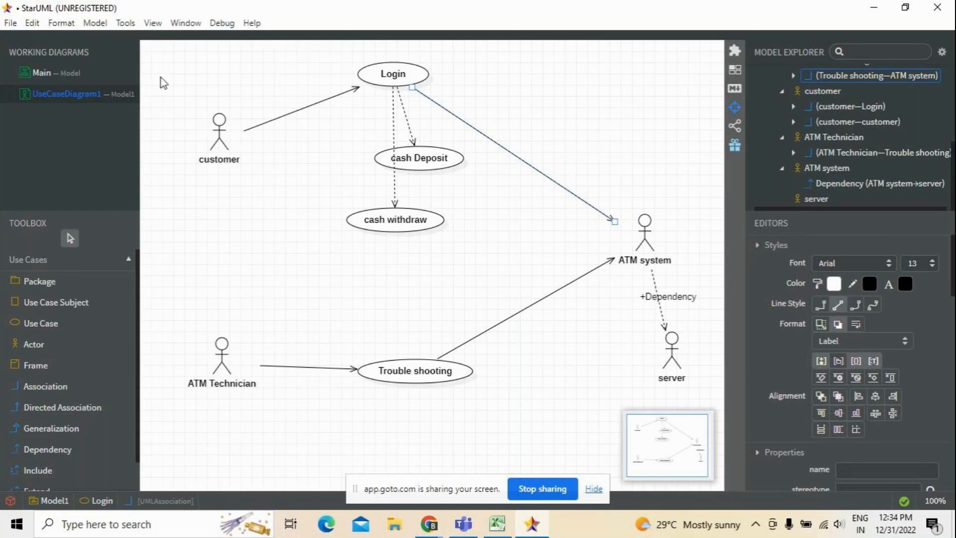
Add a new sequence diagram to the project
{"action": "left_click", "coordinate": [94, 24]}
{"action": "mouse_move", "coordinate": [107, 41]}
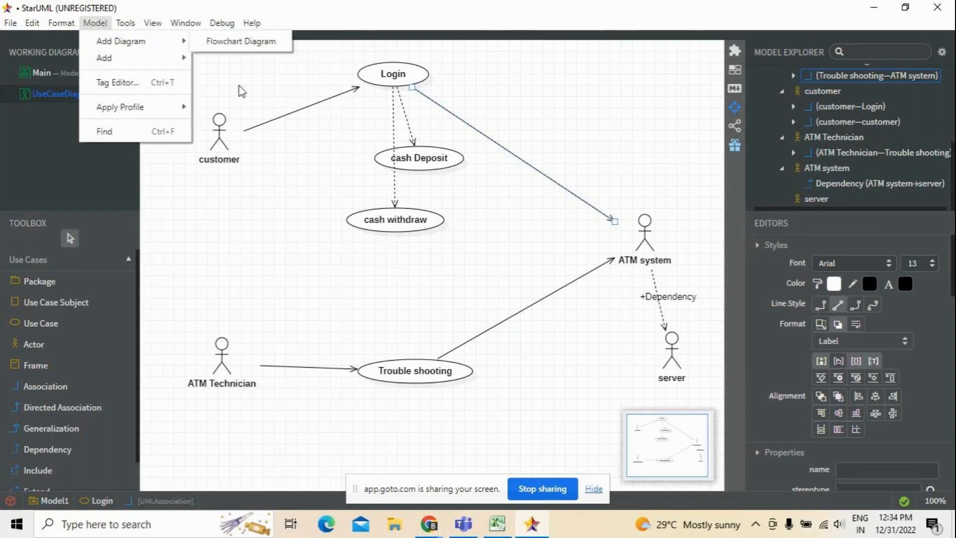
{"action": "left_click", "coordinate": [243, 68]}
{"action": "left_click", "coordinate": [95, 23]}
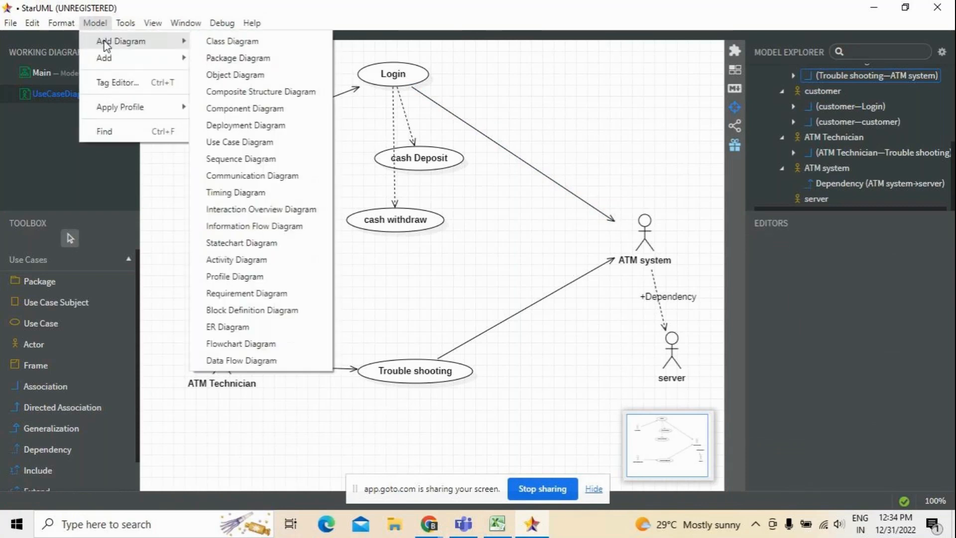
{"action": "left_click", "coordinate": [232, 159]}
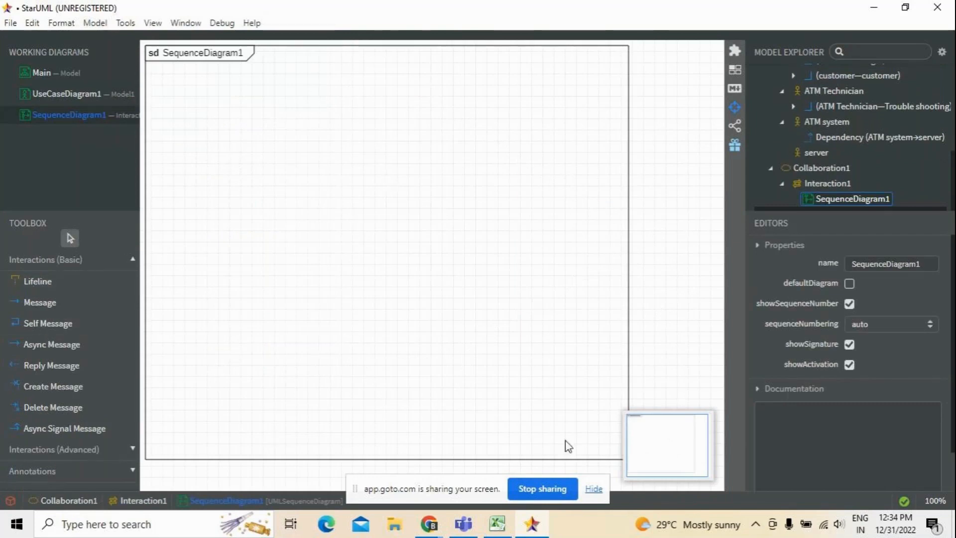
Add a lifeline named "customer" near the upper-left corner of the sequence diagram frame
{"action": "left_click", "coordinate": [36, 282]}
{"action": "left_click", "coordinate": [197, 76]}
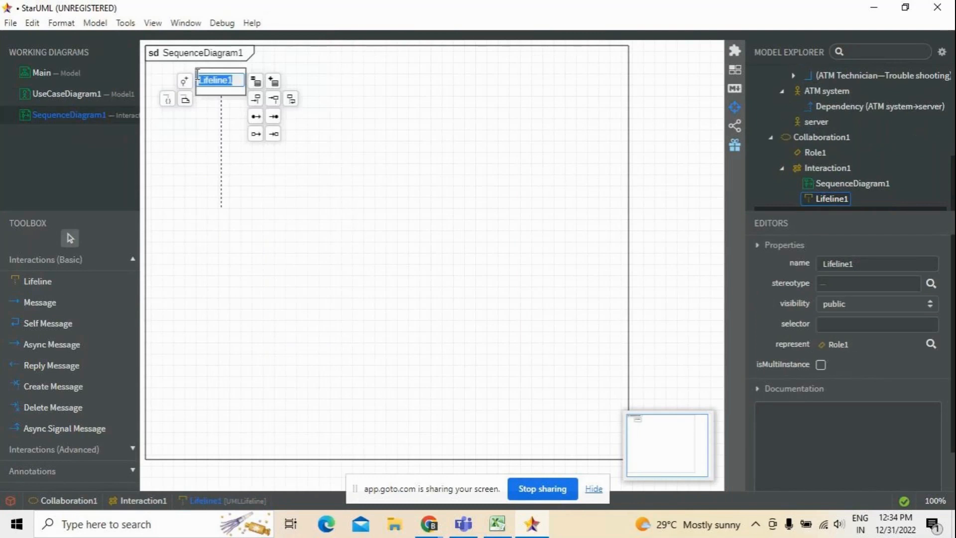
{"action": "type", "text": "customer"}
{"action": "left_click", "coordinate": [268, 366]}
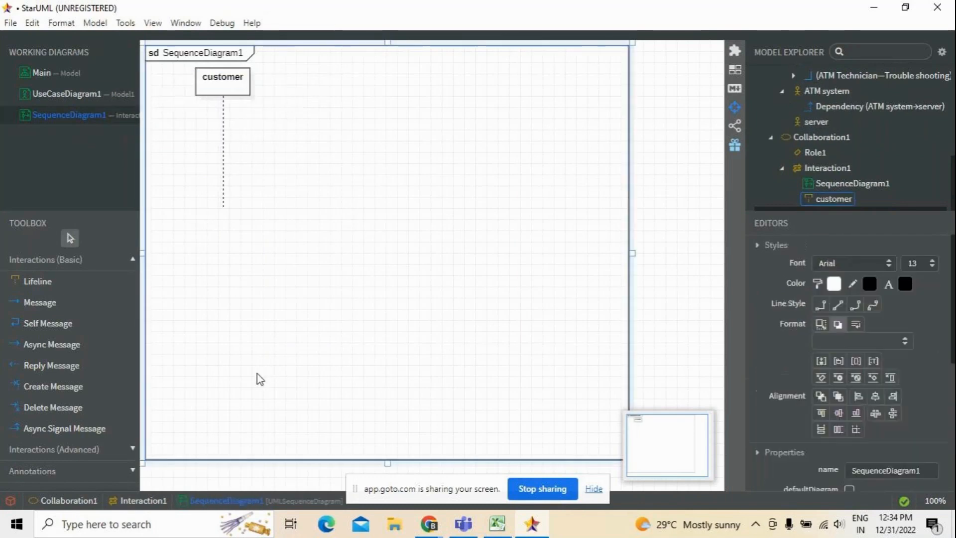
Add a lifeline named "ATM system" to the right of the customer lifeline and move it slightly closer to the customer
{"action": "left_click", "coordinate": [57, 282]}
{"action": "left_click", "coordinate": [399, 83]}
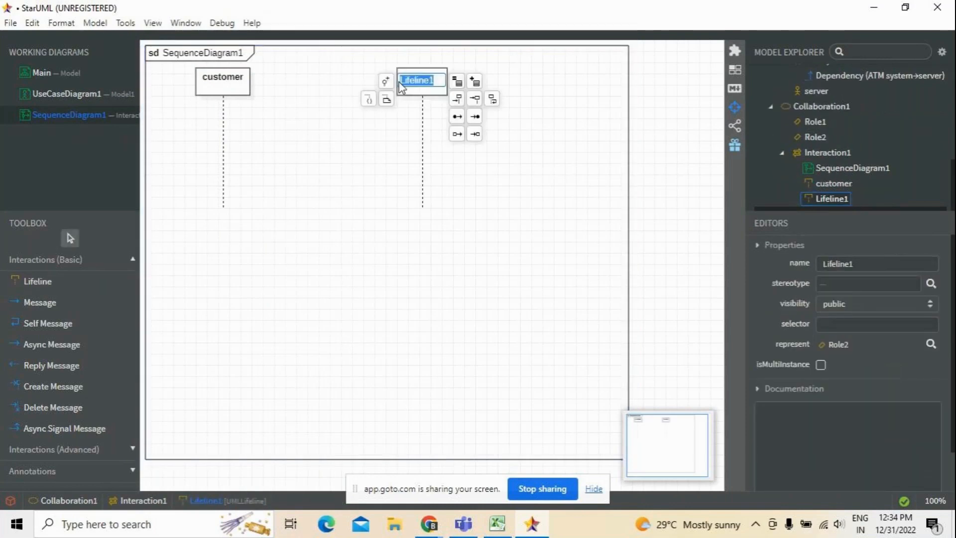
{"action": "type", "text": "ATM yst"}
{"action": "key", "text": "BackSpace"}
{"action": "key", "text": "BackSpace"}
{"action": "key", "text": "BackSpace"}
{"action": "type", "text": "system"}
{"action": "left_click", "coordinate": [376, 276]}
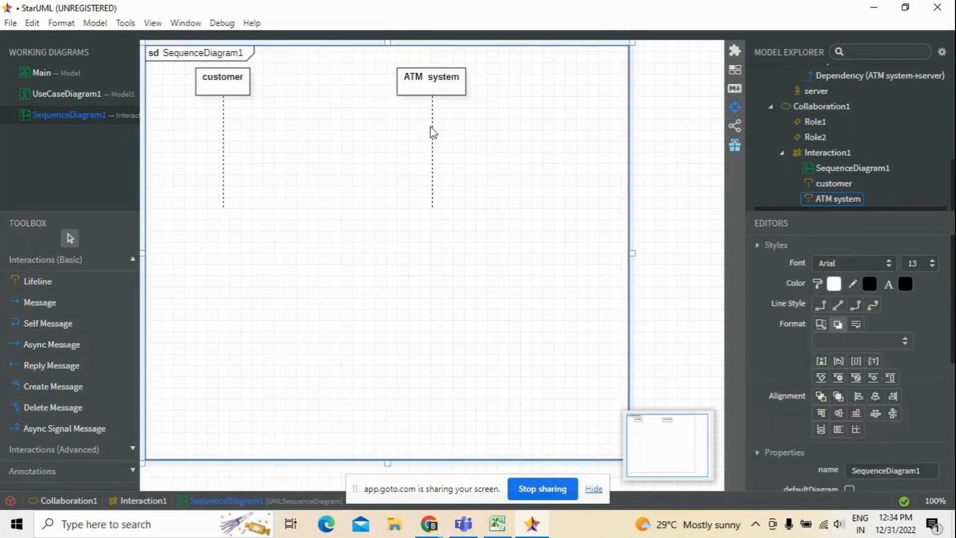
{"action": "left_click", "coordinate": [438, 93]}
{"action": "left_click_drag", "start_coordinate": [437, 94], "coordinate": [415, 94]}
{"action": "left_click", "coordinate": [284, 325]}
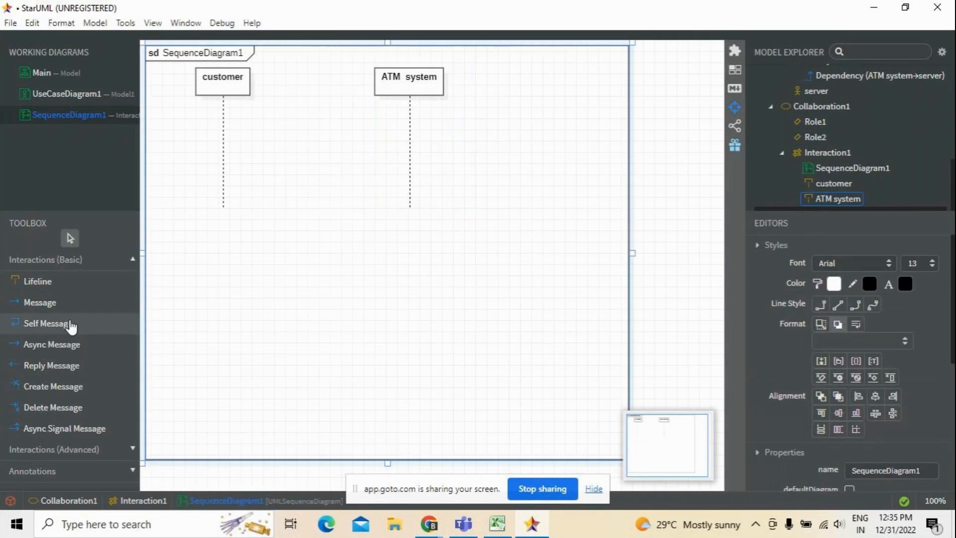
Add a lifeline named "server" to the right of the ATM system lifeline and shift the customer lifeline slightly outward toward the frame's edge
{"action": "left_click", "coordinate": [47, 287]}
{"action": "left_click", "coordinate": [569, 79]}
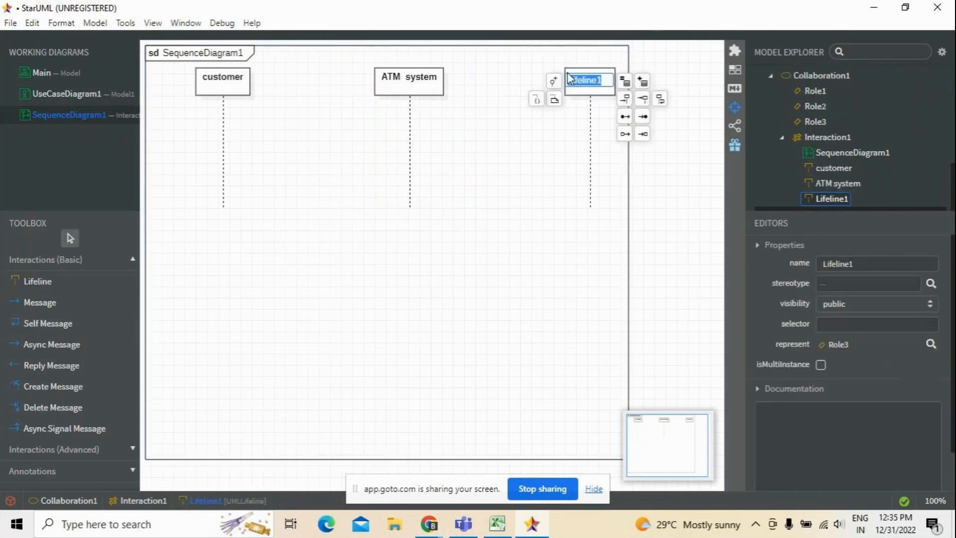
{"action": "type", "text": "server"}
{"action": "left_click", "coordinate": [495, 269]}
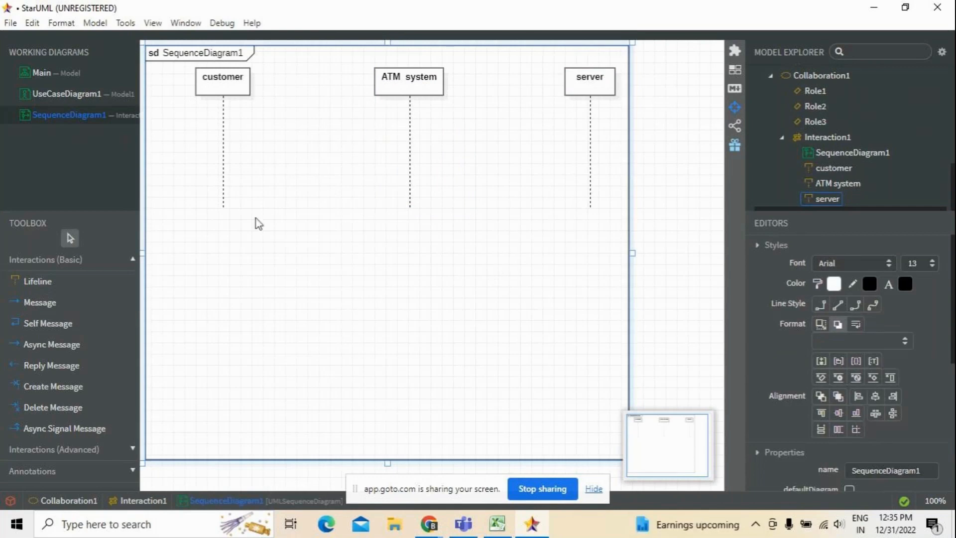
{"action": "left_click_drag", "start_coordinate": [234, 86], "coordinate": [206, 87]}
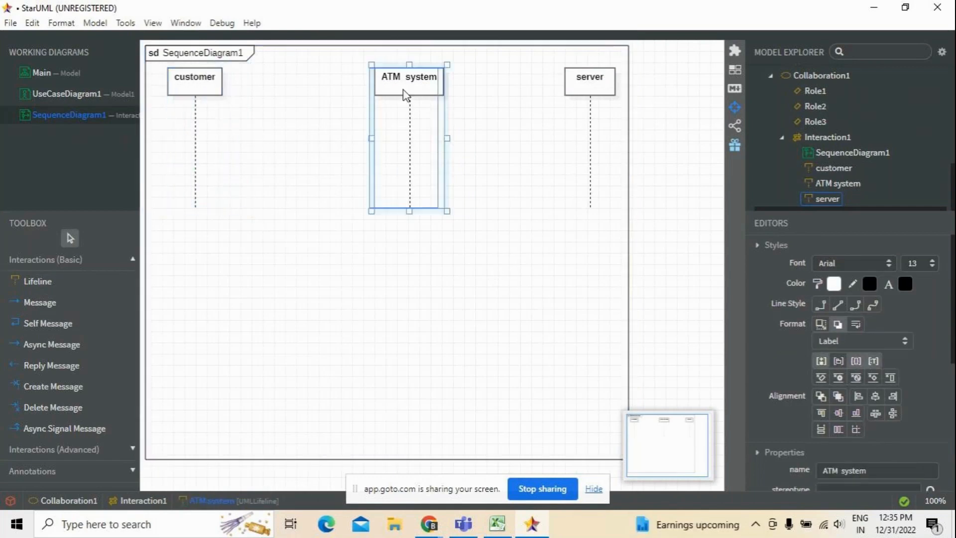
Move the ATM system and server lifelines slightly closer to the customer lifeline
{"action": "left_click_drag", "start_coordinate": [405, 94], "coordinate": [389, 97]}
{"action": "left_click_drag", "start_coordinate": [594, 92], "coordinate": [583, 95]}
{"action": "left_click", "coordinate": [513, 253]}
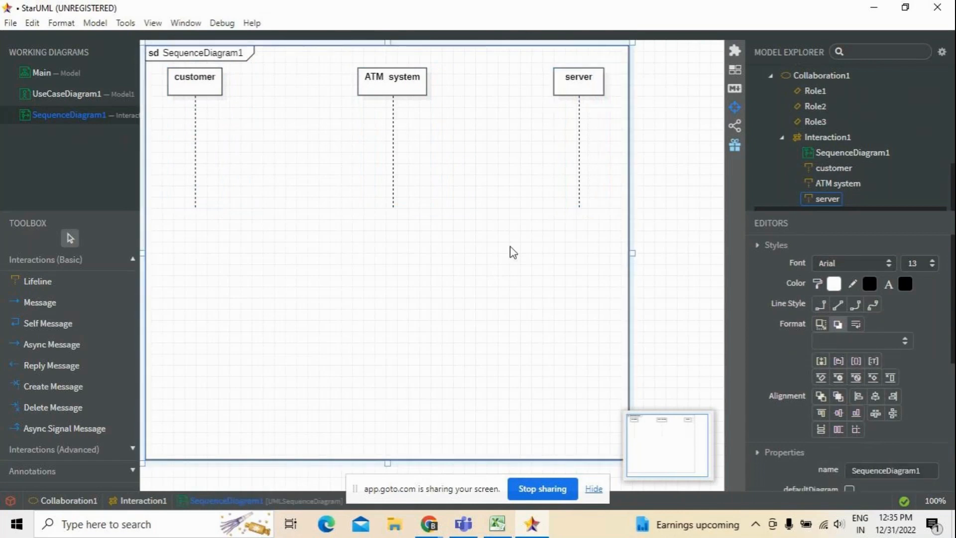
Add a message named "Insert card" from the customer lifeline to the ATM system lifeline, just below the lifeline heads
{"action": "left_click", "coordinate": [35, 309]}
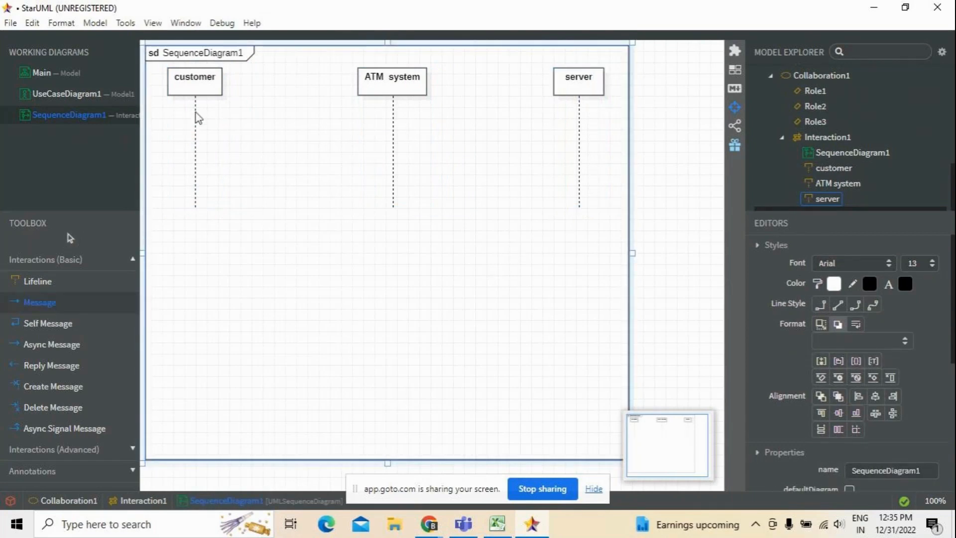
{"action": "left_click_drag", "start_coordinate": [196, 108], "coordinate": [402, 116]}
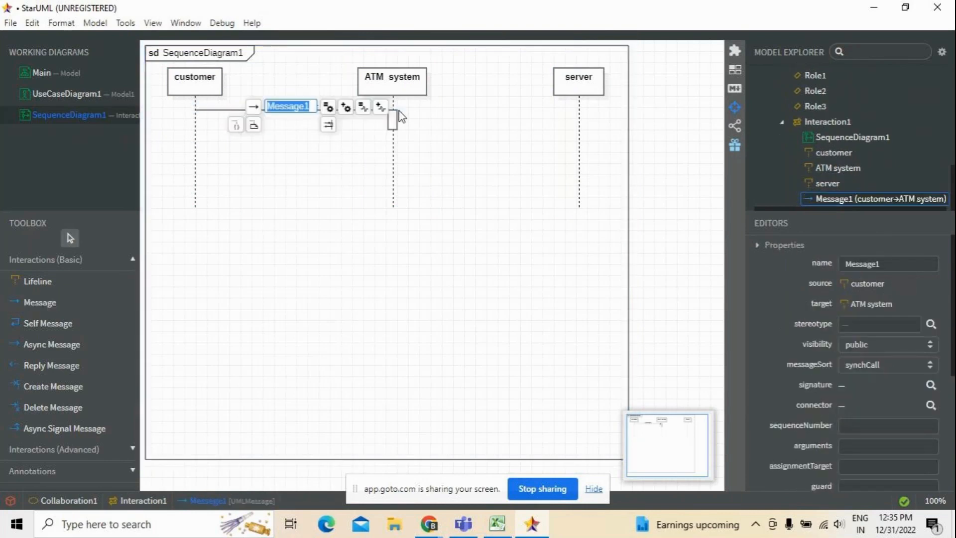
{"action": "type", "text": "Inse"}
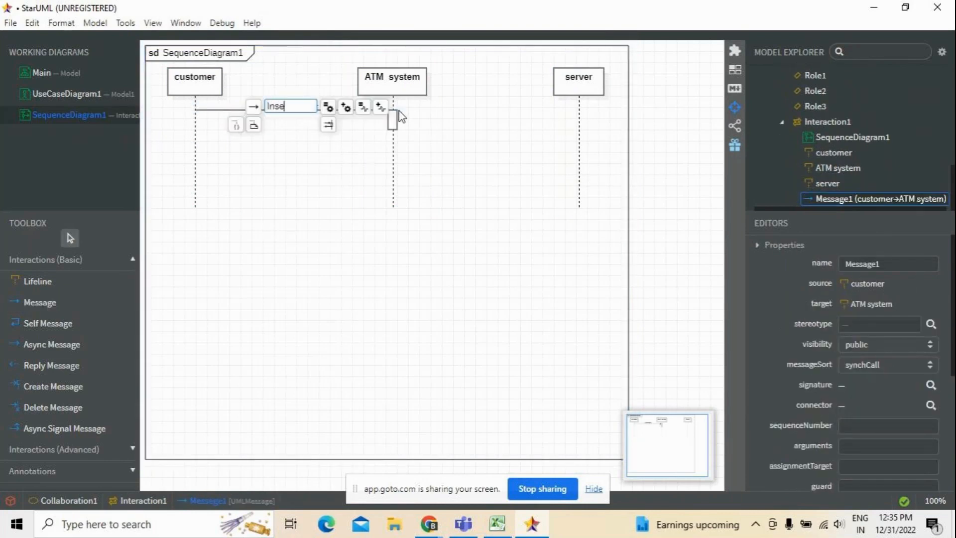
{"action": "type", "text": "rt ca"}
{"action": "key", "text": "BackSpace"}
{"action": "key", "text": "BackSpace"}
{"action": "key", "text": "BackSpace"}
{"action": "type", "text": "card"}
{"action": "left_click", "coordinate": [326, 207]}
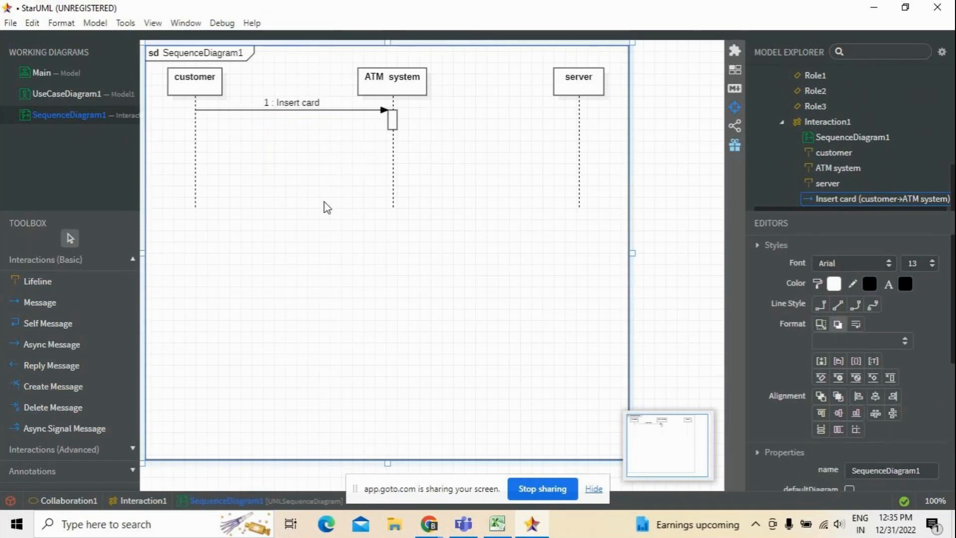
Add a message named "VV" from ATM system to server below "Insert card" and raise it to the end of the first activation bar
{"action": "left_click", "coordinate": [40, 302]}
{"action": "left_click_drag", "start_coordinate": [390, 136], "coordinate": [590, 135]}
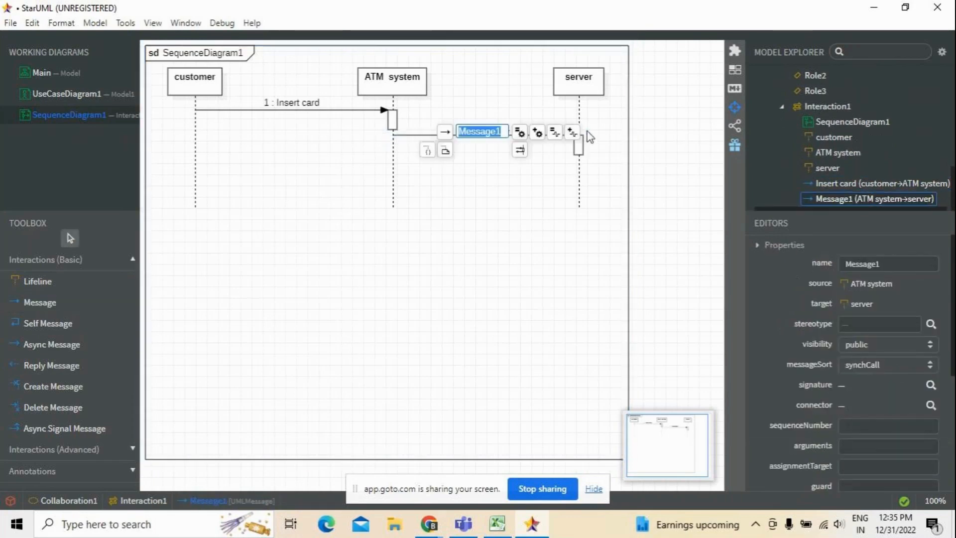
{"action": "type", "text": "VV"}
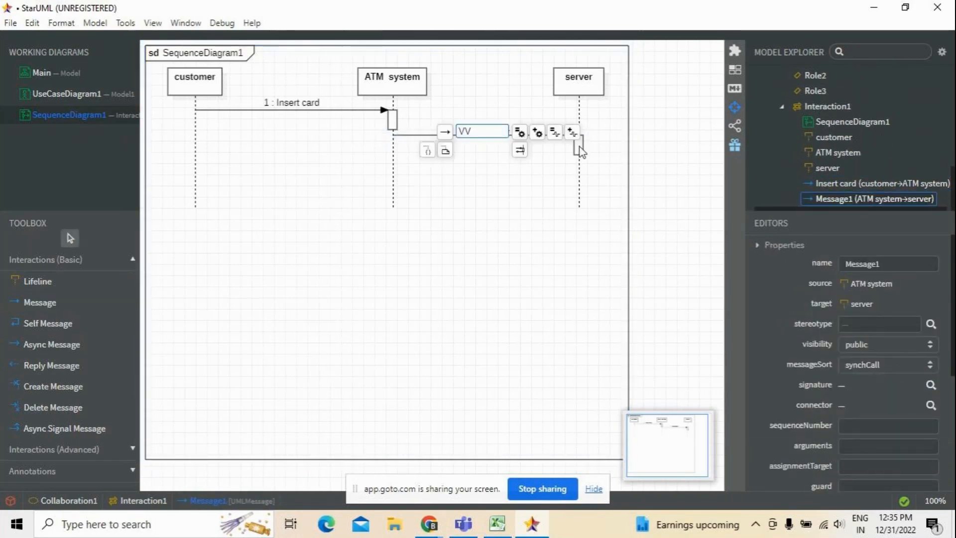
{"action": "left_click", "coordinate": [531, 211]}
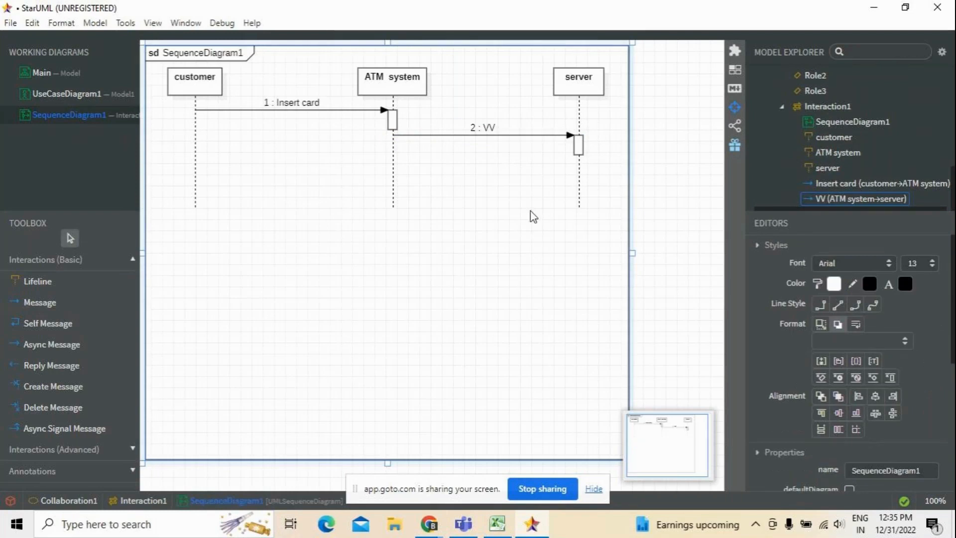
{"action": "left_click", "coordinate": [487, 136]}
{"action": "left_click_drag", "start_coordinate": [490, 142], "coordinate": [488, 136]}
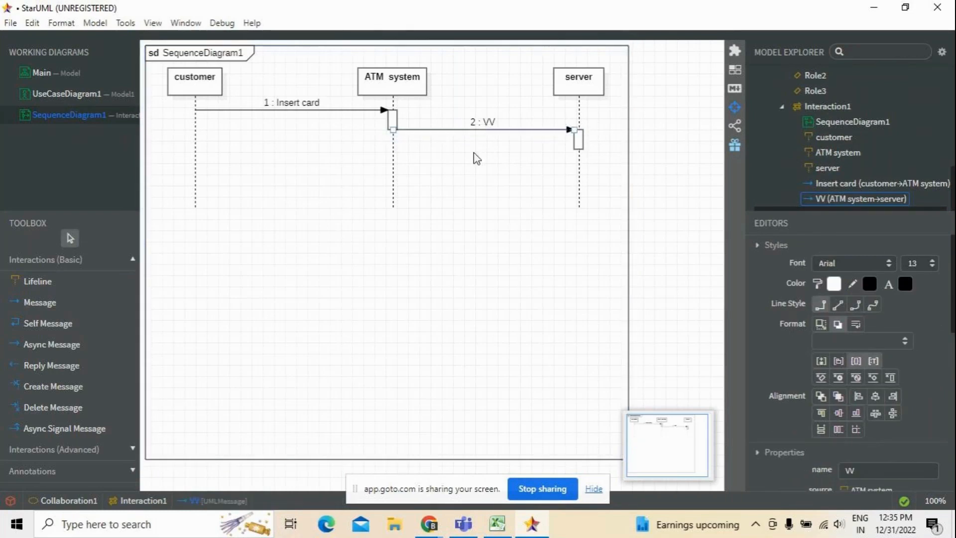
{"action": "left_click", "coordinate": [473, 188]}
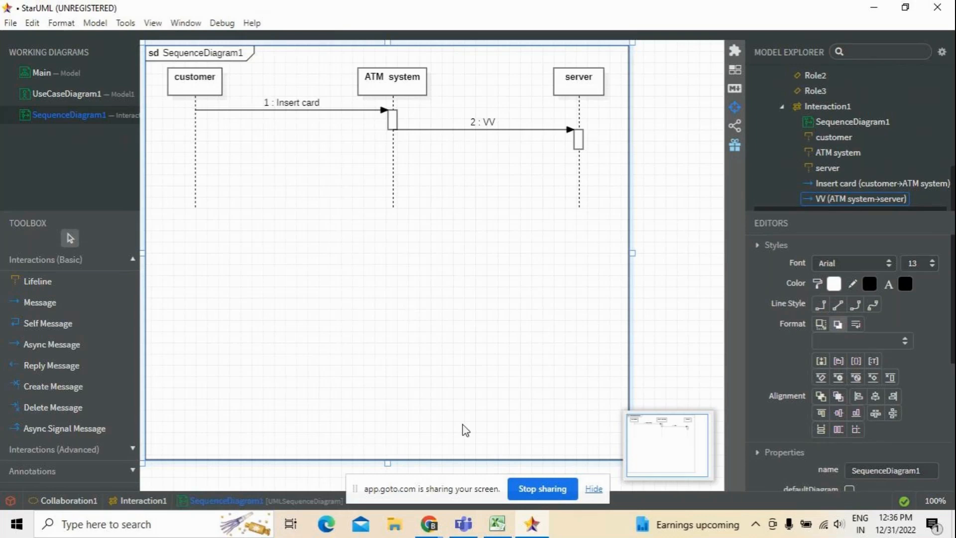
Add a reply message named "enter PIN" from server back to ATM system, below the "VV" message
{"action": "left_click", "coordinate": [39, 373]}
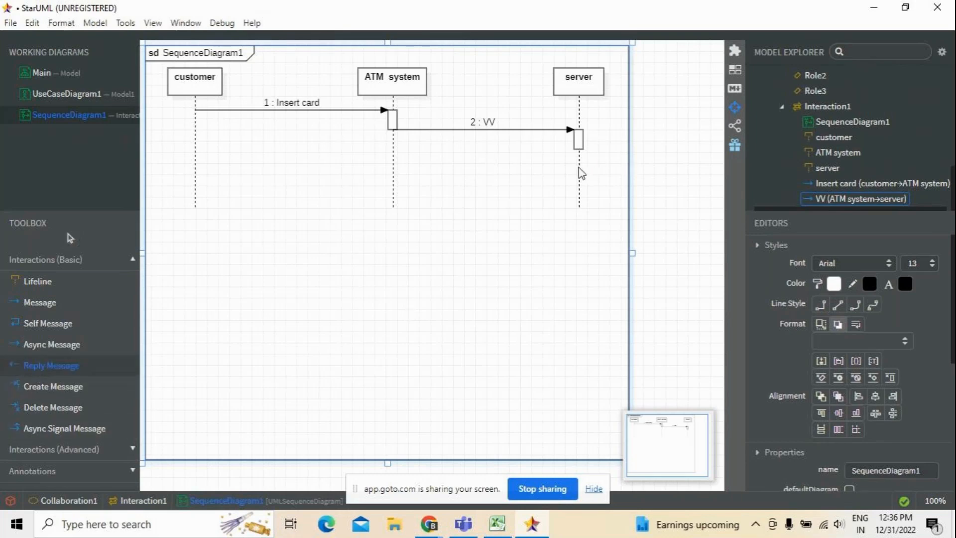
{"action": "left_click_drag", "start_coordinate": [576, 163], "coordinate": [393, 168]}
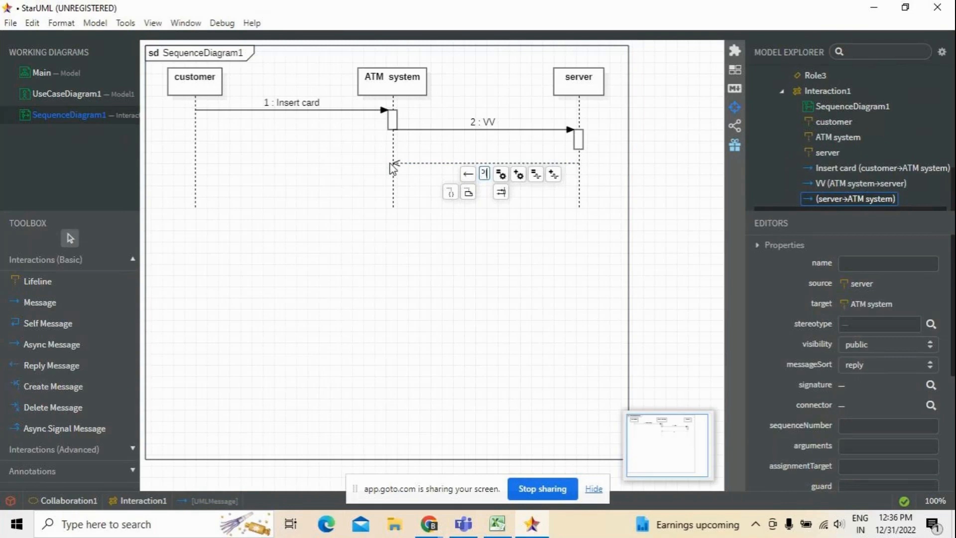
{"action": "left_click", "coordinate": [379, 269]}
Extend the ATM system, customer and server lifelines downward to roughly the same length, making room for more messages
{"action": "left_click", "coordinate": [395, 213]}
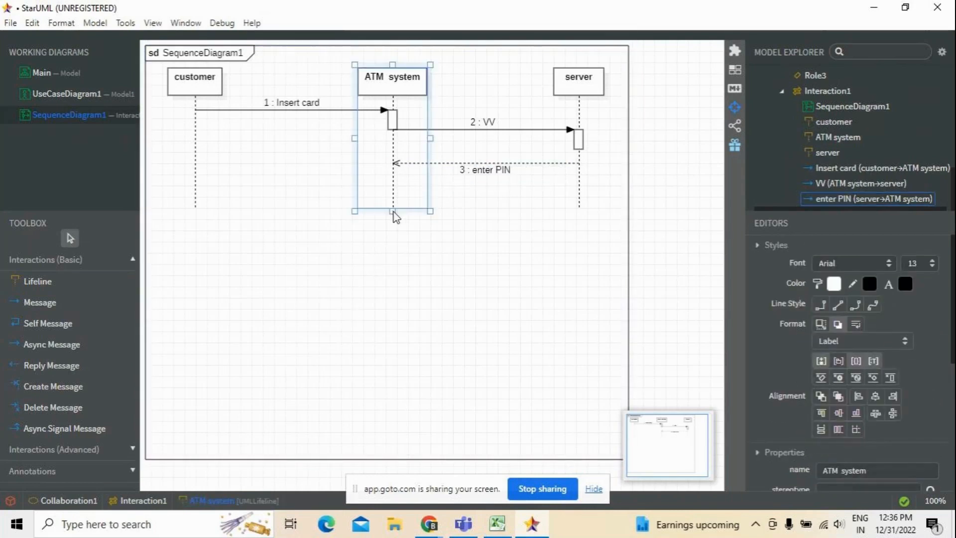
{"action": "left_click_drag", "start_coordinate": [393, 212], "coordinate": [393, 353]}
{"action": "left_click", "coordinate": [199, 203]}
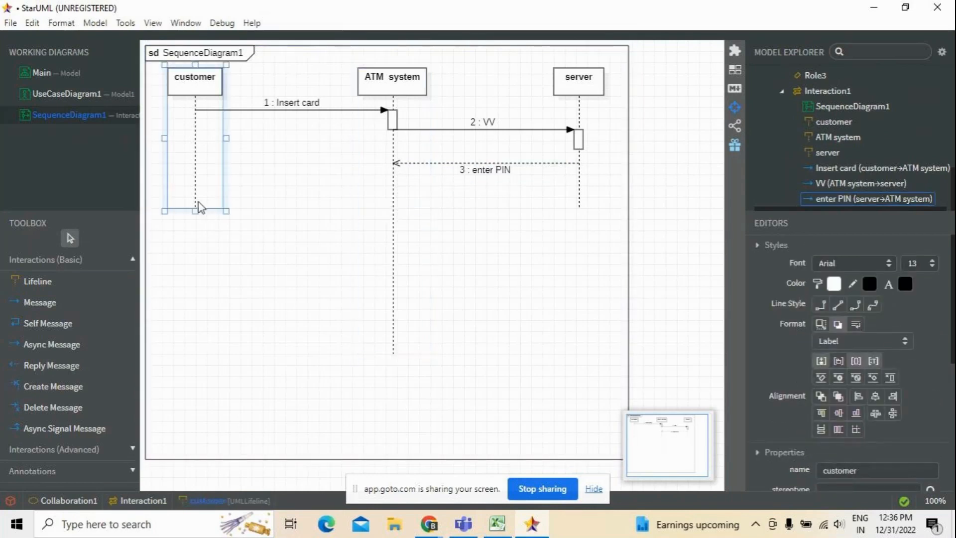
{"action": "left_click_drag", "start_coordinate": [199, 203], "coordinate": [199, 363]}
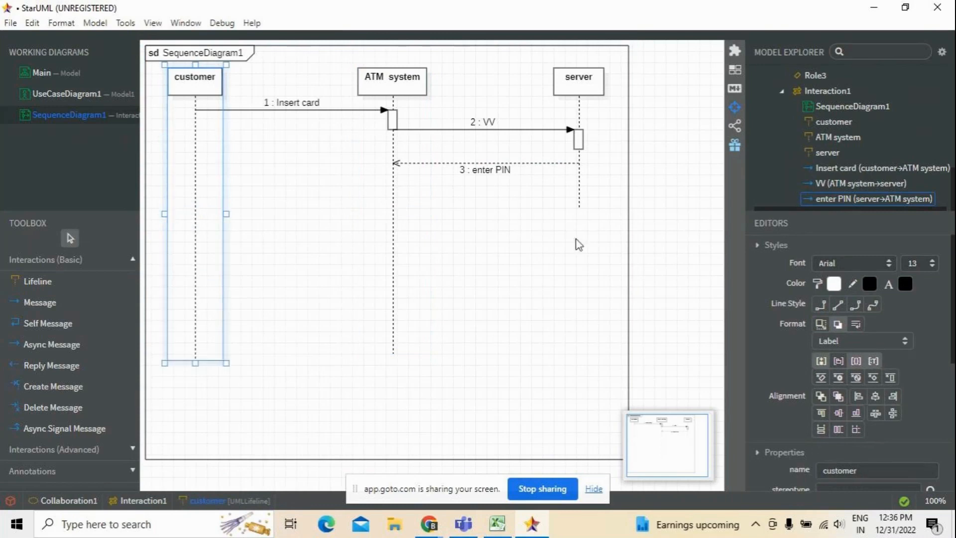
{"action": "left_click", "coordinate": [577, 209]}
{"action": "left_click_drag", "start_coordinate": [579, 211], "coordinate": [579, 359]}
{"action": "left_click", "coordinate": [486, 268]}
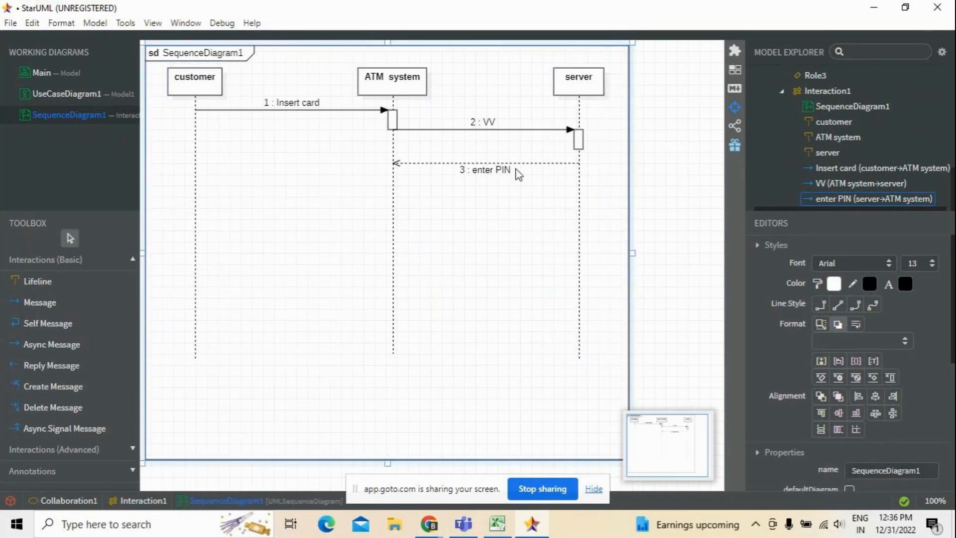
Add a message named "PIN Entered" from customer to ATM system, below the "enter PIN" reply
{"action": "left_click", "coordinate": [20, 306]}
{"action": "left_click_drag", "start_coordinate": [191, 203], "coordinate": [394, 204]}
{"action": "type", "text": "PIN Entered"}
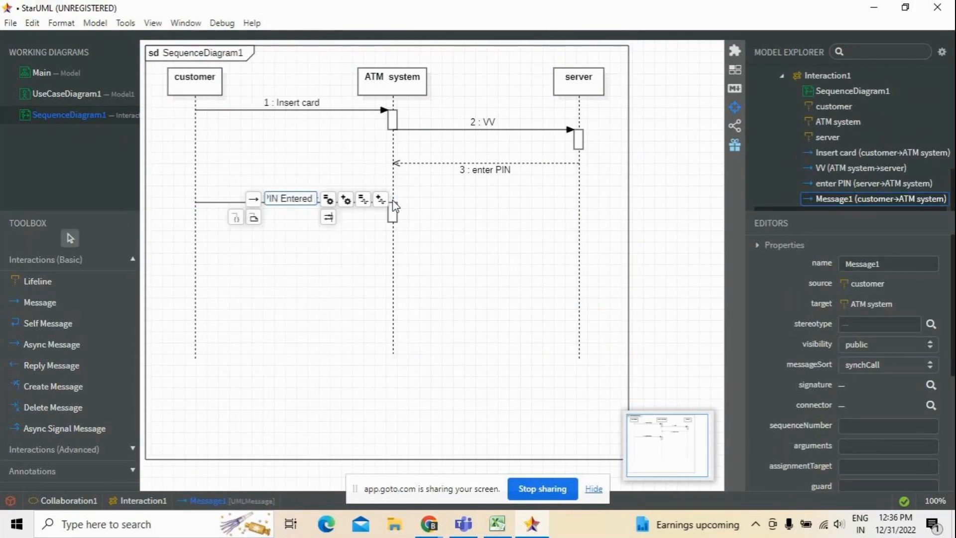
{"action": "left_click", "coordinate": [350, 289]}
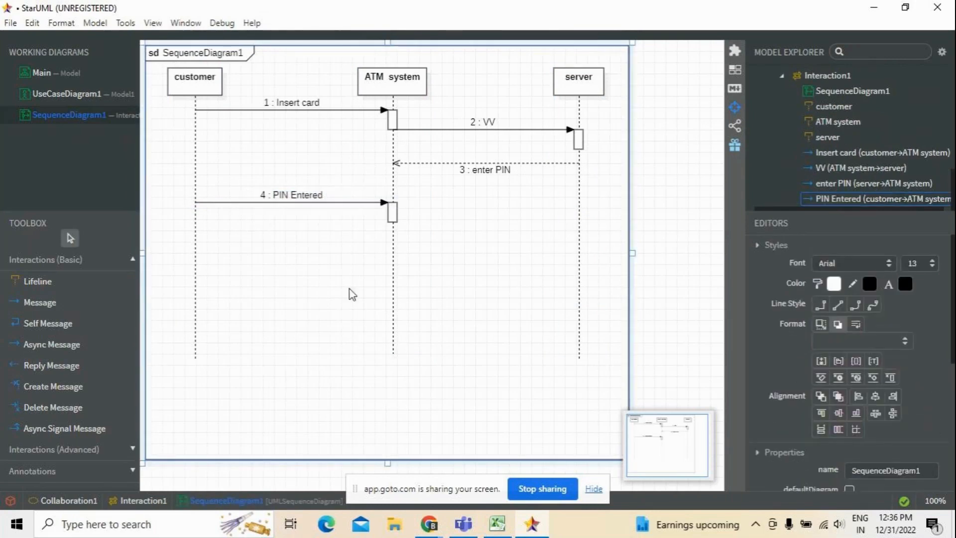
Add a message named "PIN Entered" from ATM system to server, just below the customer's "PIN Entered" message
{"action": "left_click", "coordinate": [41, 302]}
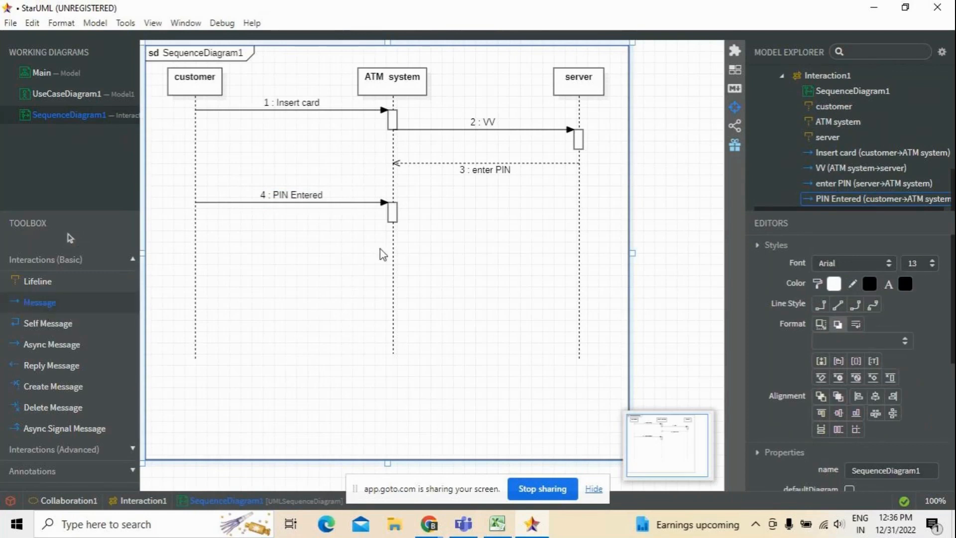
{"action": "left_click_drag", "start_coordinate": [393, 236], "coordinate": [632, 246]}
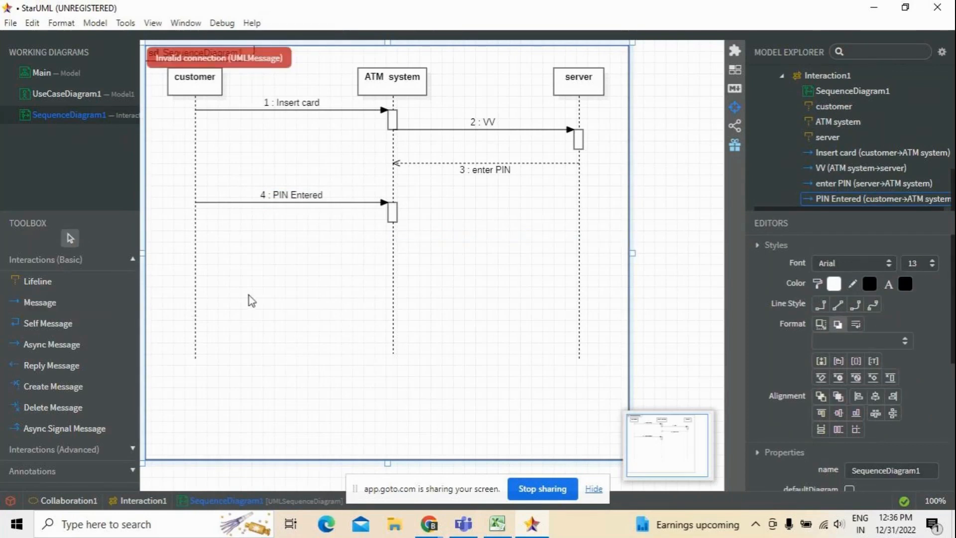
{"action": "left_click", "coordinate": [44, 303]}
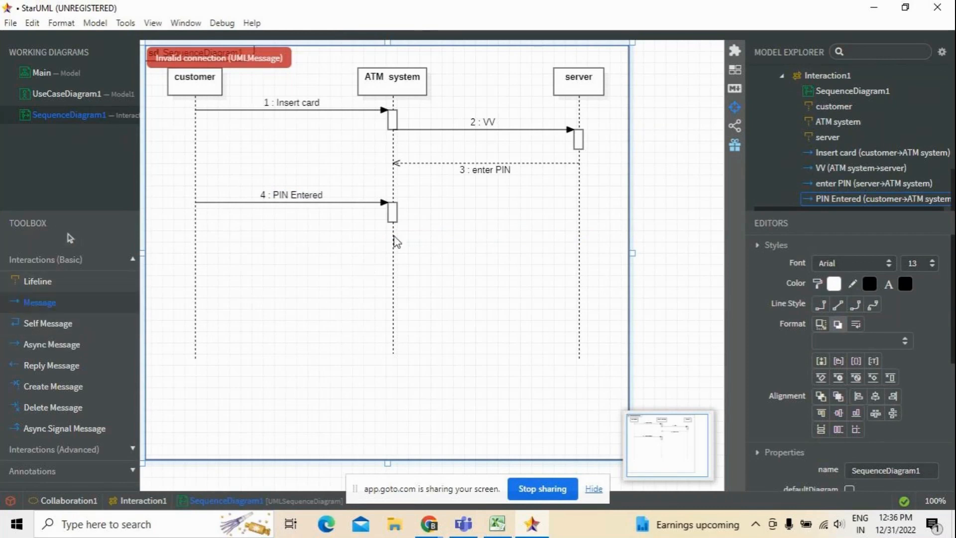
{"action": "left_click_drag", "start_coordinate": [393, 231], "coordinate": [584, 230]}
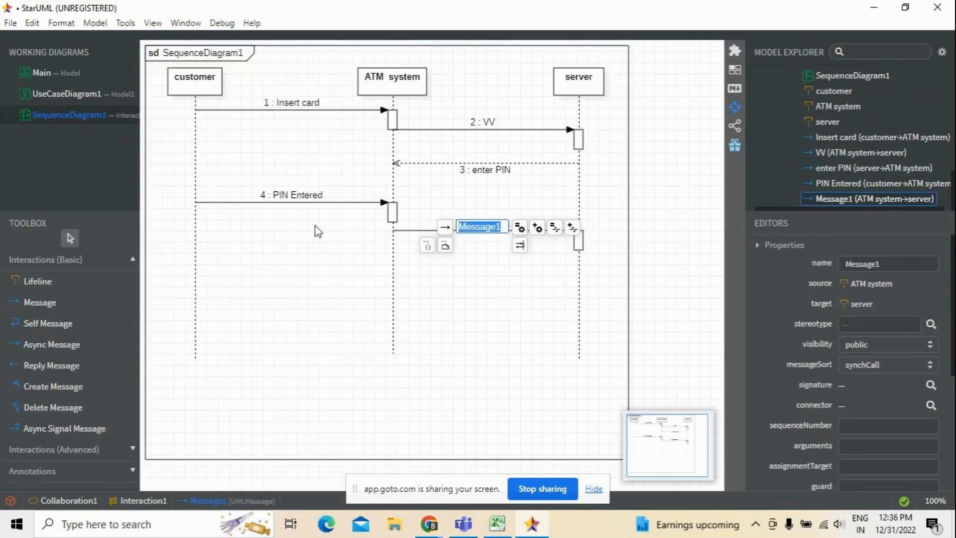
{"action": "type", "text": "PIN Entered"}
{"action": "left_click", "coordinate": [490, 338]}
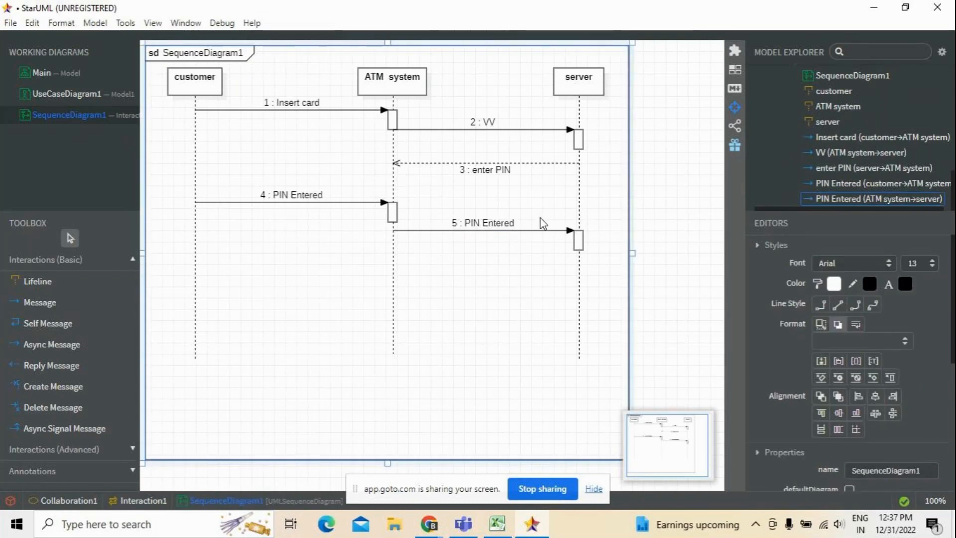
Add a reply message named "choose the service" from server to ATM system, below the second "PIN Entered" message
{"action": "left_click", "coordinate": [45, 366]}
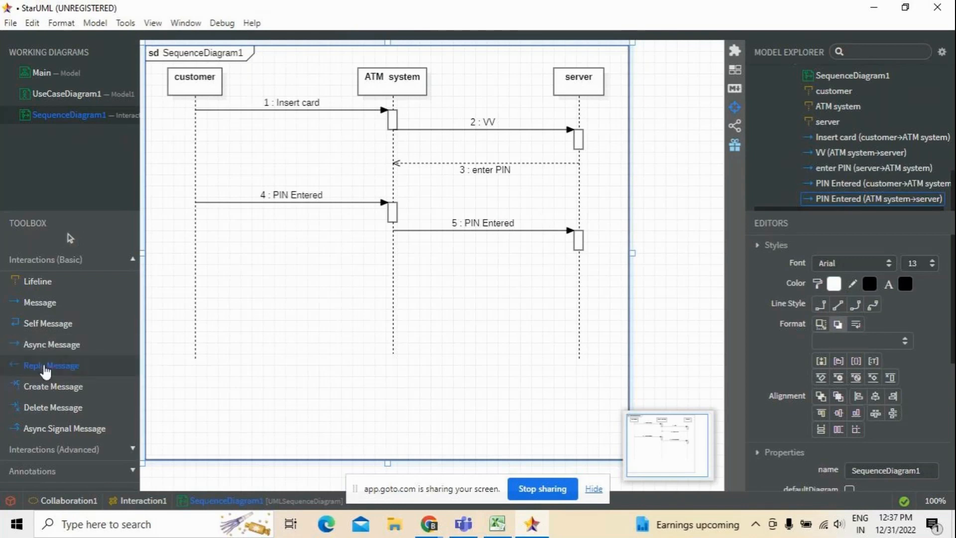
{"action": "left_click_drag", "start_coordinate": [577, 264], "coordinate": [394, 268]}
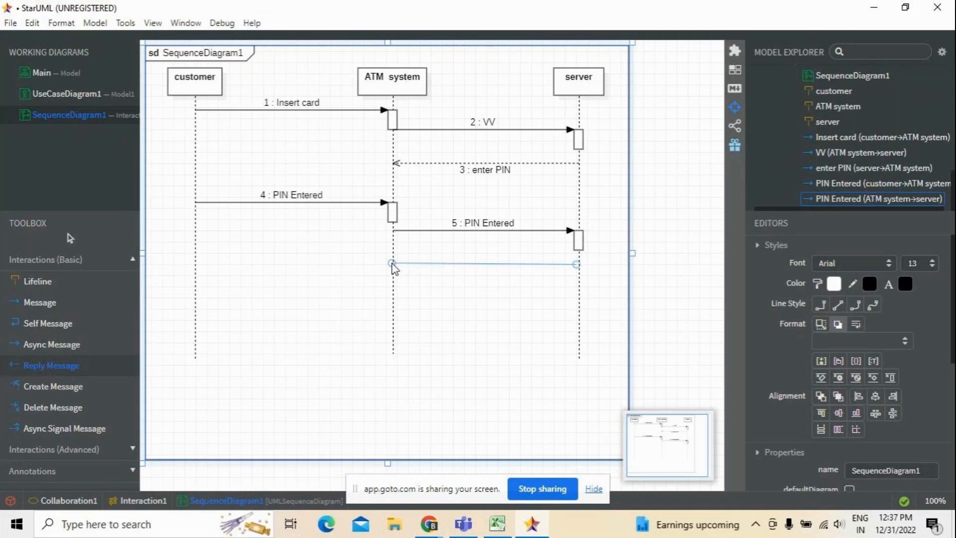
{"action": "left_click_drag", "start_coordinate": [395, 269], "coordinate": [394, 268]}
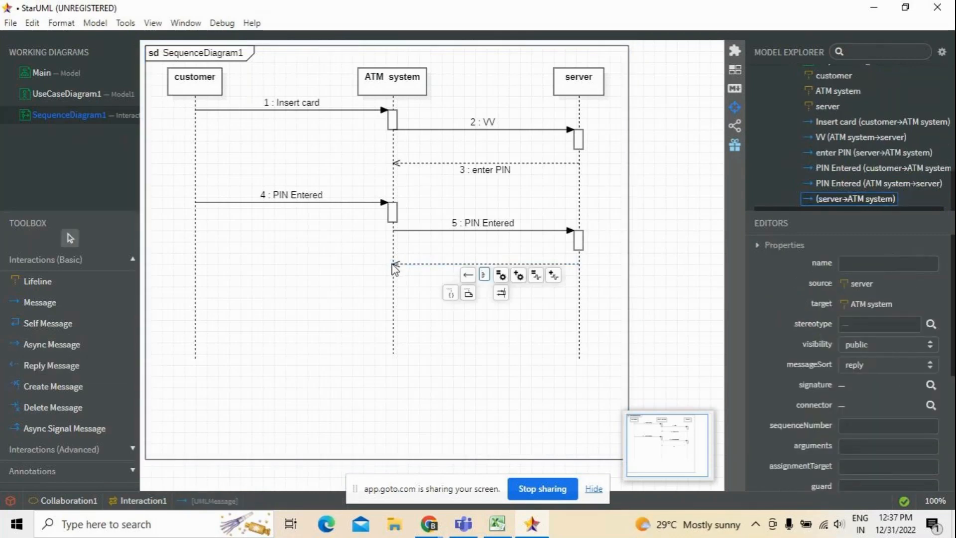
{"action": "left_click", "coordinate": [473, 340]}
Add a message named "Cash deposit" from customer to ATM system, below the "choose the service" reply
{"action": "left_click", "coordinate": [40, 302]}
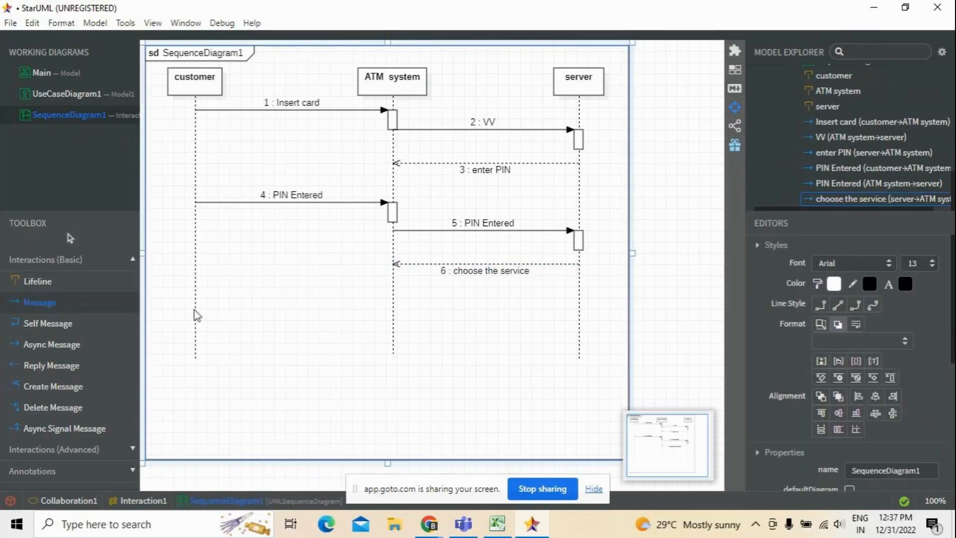
{"action": "left_click_drag", "start_coordinate": [191, 303], "coordinate": [396, 298]}
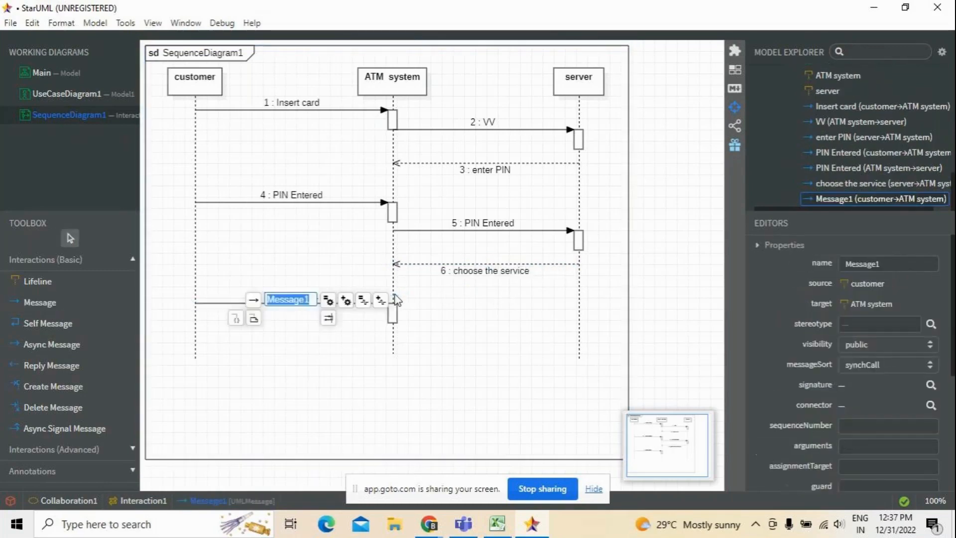
{"action": "type", "text": "Cas"}
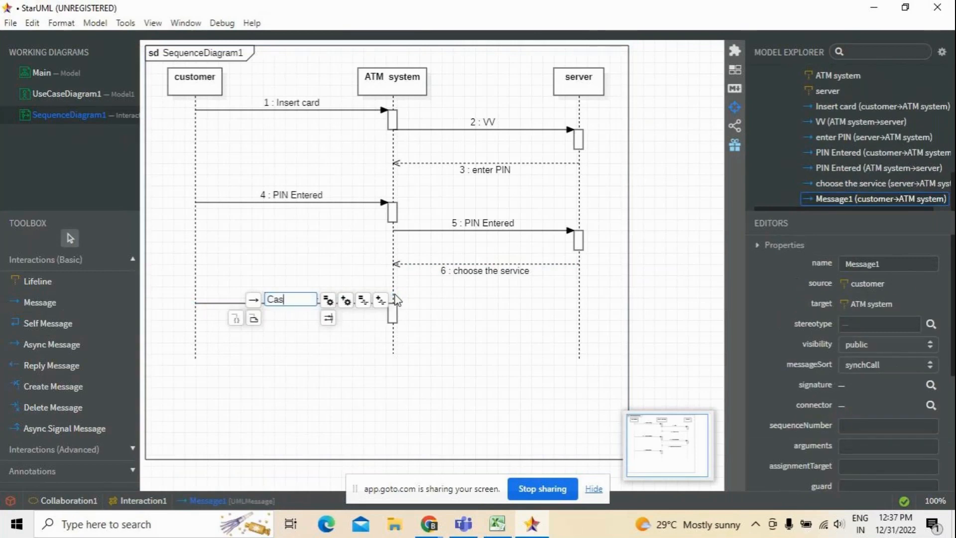
{"action": "type", "text": "h deposit"}
{"action": "left_click", "coordinate": [353, 404]}
Raise the "Cash deposit" label above its arrow and move the whole message up closer to the "choose the service" reply
{"action": "left_click", "coordinate": [299, 298]}
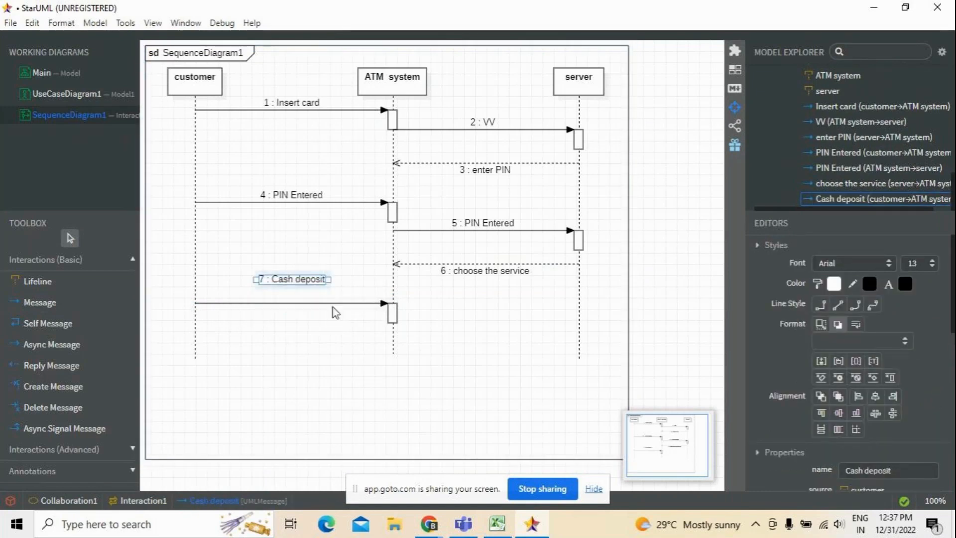
{"action": "left_click", "coordinate": [309, 297]}
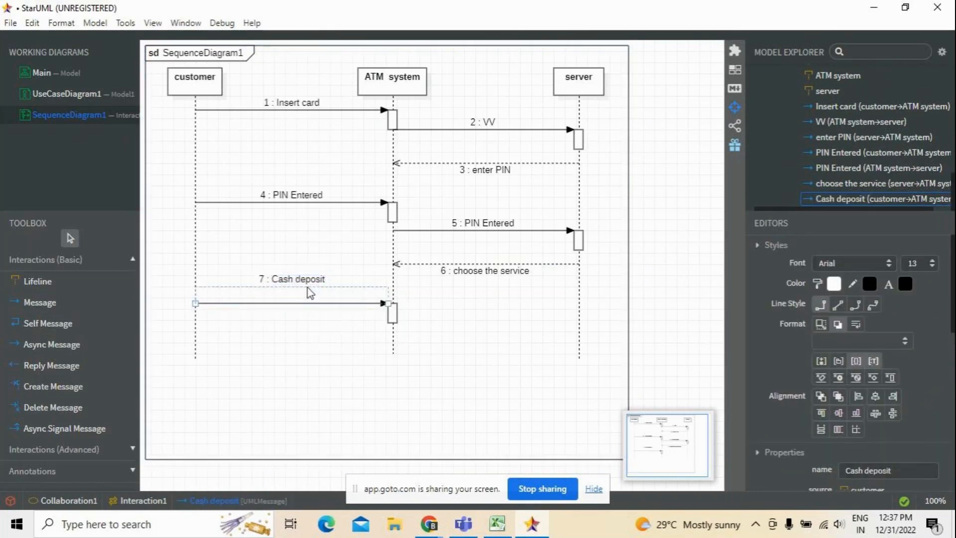
{"action": "left_click_drag", "start_coordinate": [308, 288], "coordinate": [308, 271]}
{"action": "left_click", "coordinate": [305, 346]}
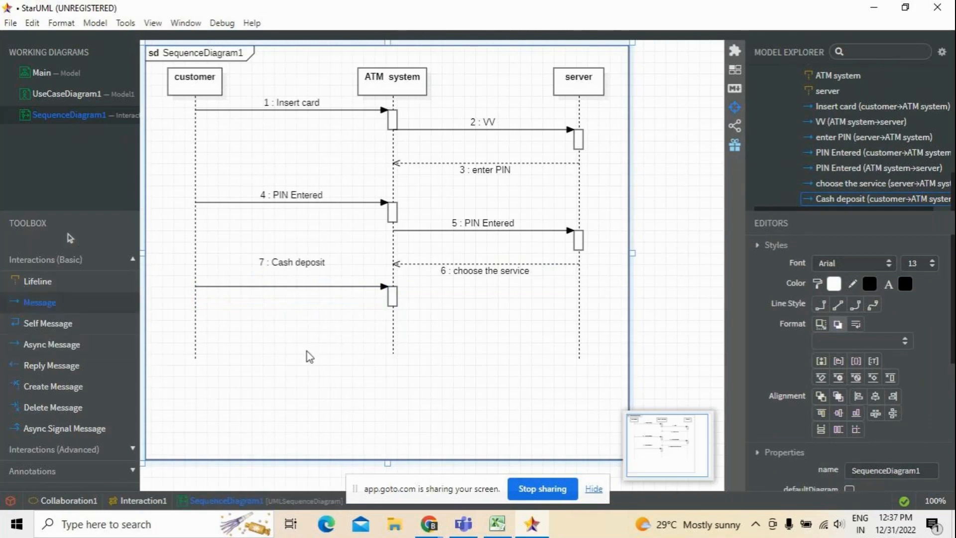
Add a message named "cash deposit" from ATM system to server, just below the customer's "Cash deposit" message
{"action": "left_click_drag", "start_coordinate": [392, 315], "coordinate": [584, 313]}
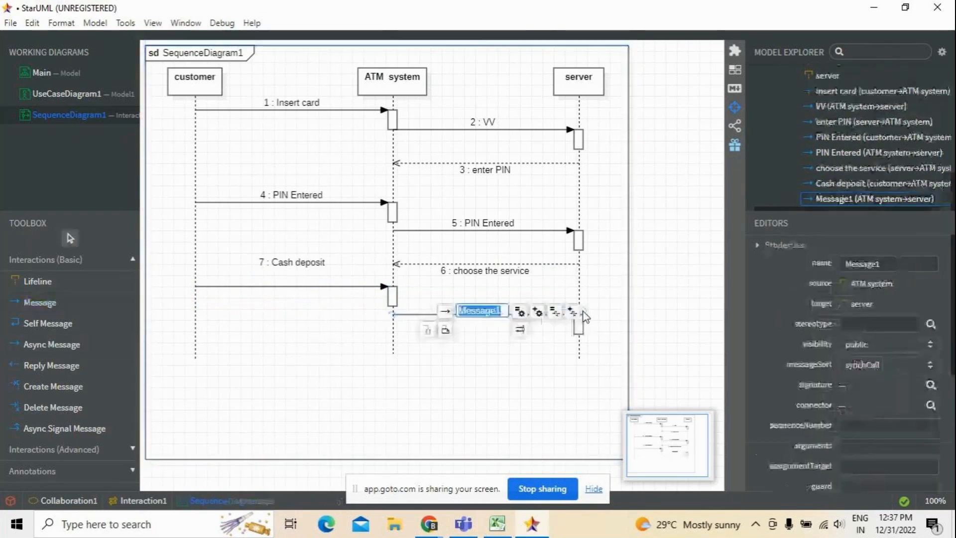
{"action": "type", "text": "cash "}
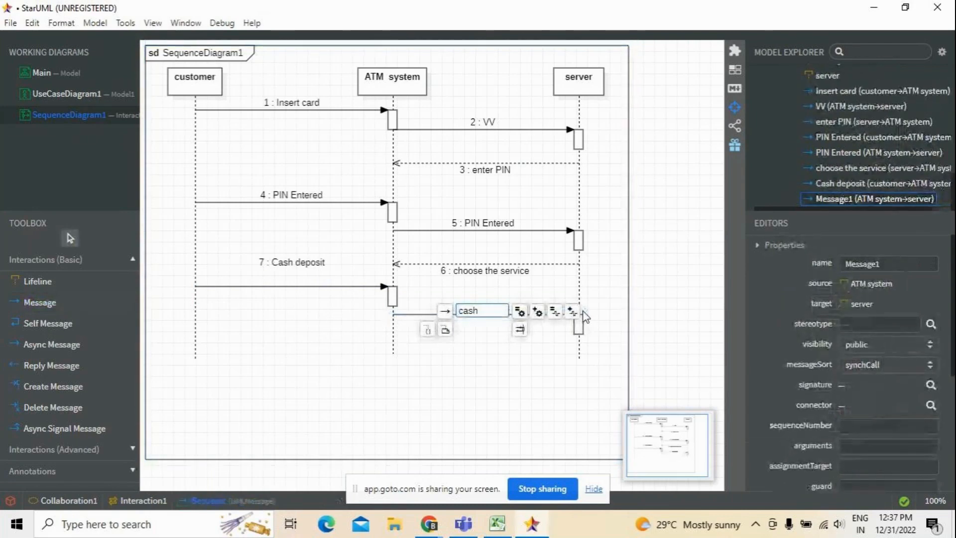
{"action": "type", "text": "deposit"}
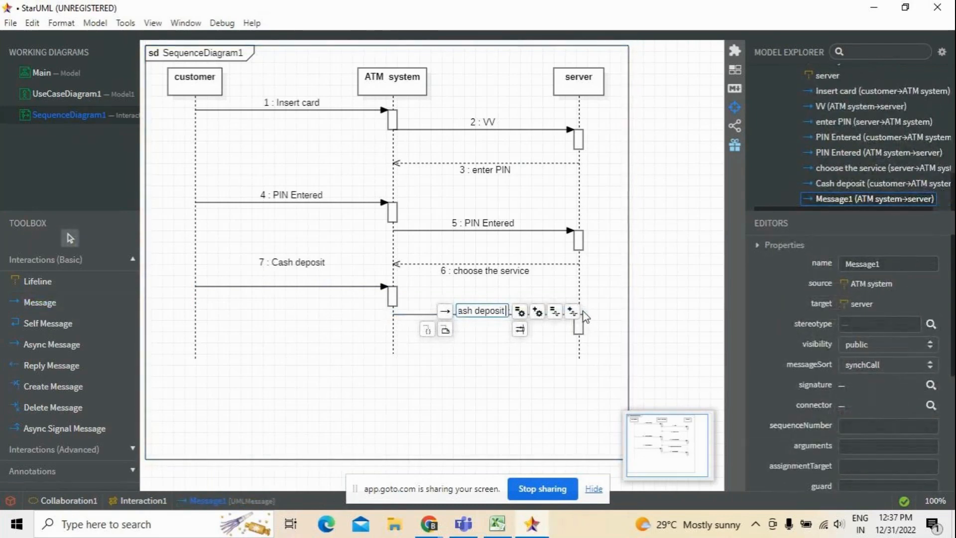
{"action": "key", "text": "Return"}
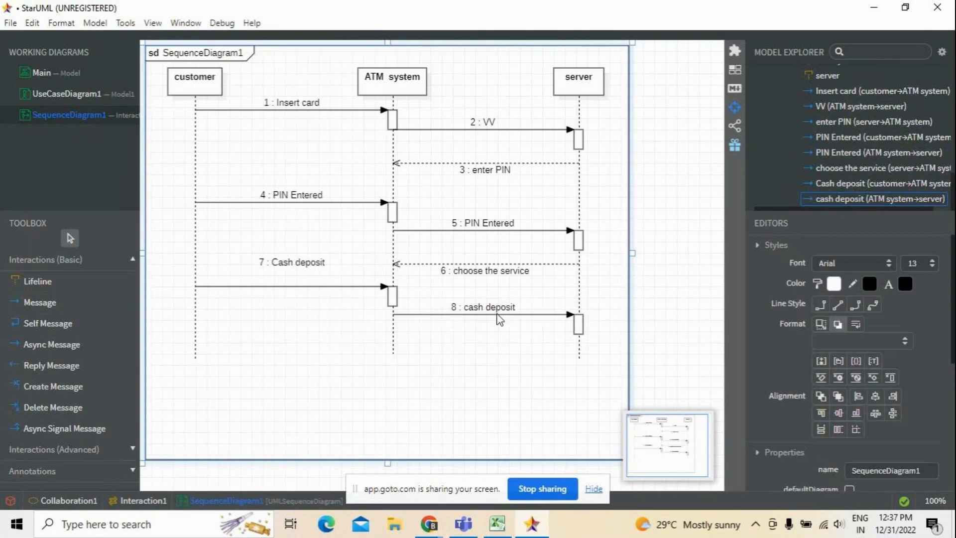
Extend the ATM system, customer and server lifelines downward to make room for more messages near the frame's lower edge
{"action": "left_click", "coordinate": [393, 355]}
{"action": "left_click_drag", "start_coordinate": [393, 358], "coordinate": [393, 426]}
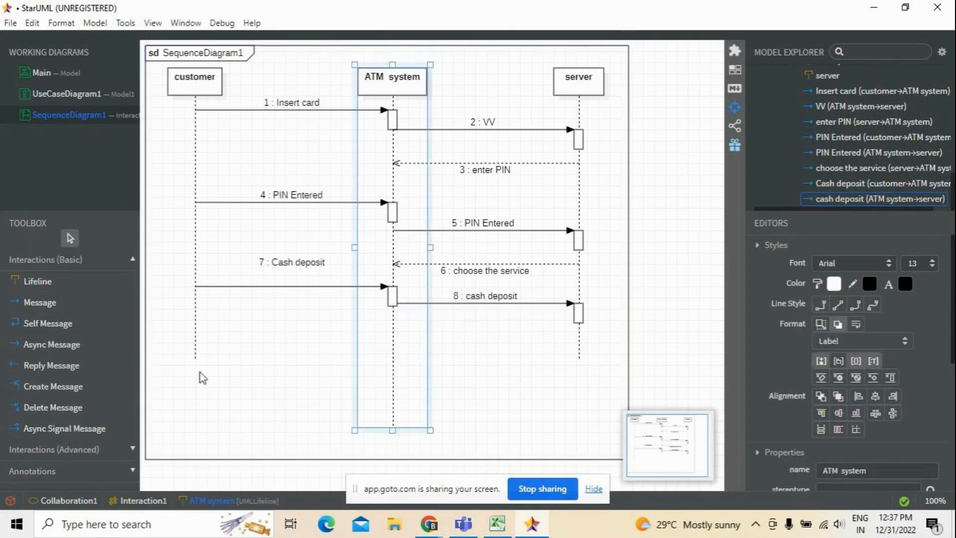
{"action": "left_click", "coordinate": [198, 360]}
{"action": "left_click_drag", "start_coordinate": [197, 360], "coordinate": [197, 429]}
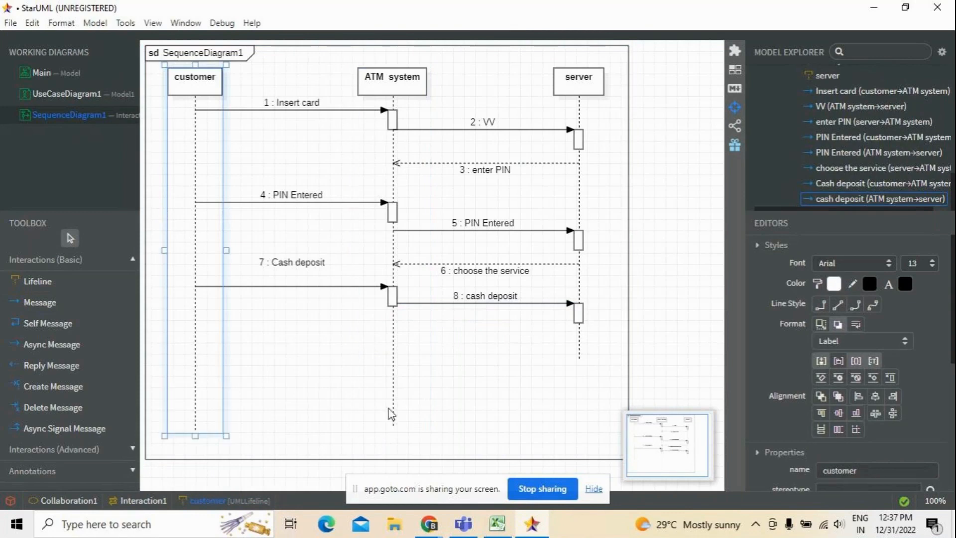
{"action": "left_click", "coordinate": [579, 360]}
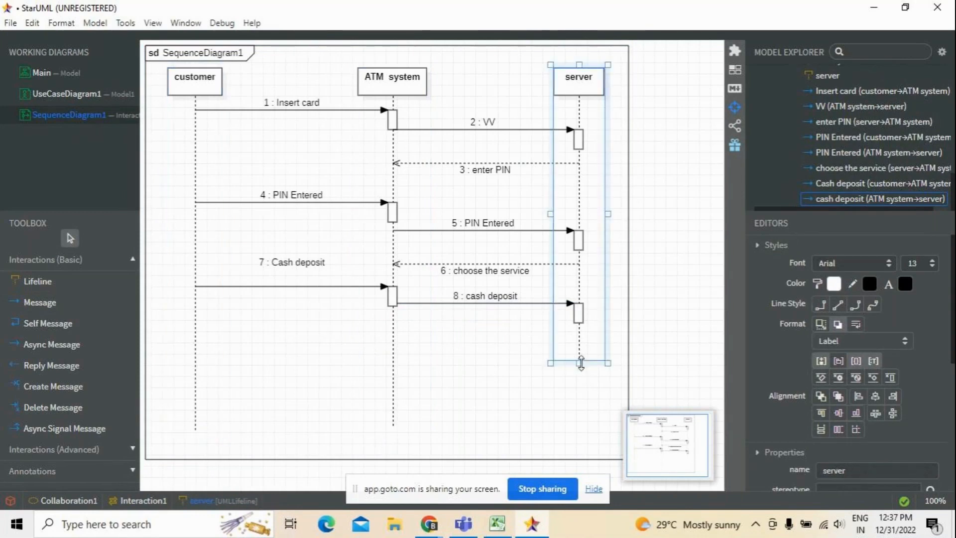
{"action": "left_click_drag", "start_coordinate": [579, 363], "coordinate": [574, 426]}
{"action": "left_click", "coordinate": [453, 416]}
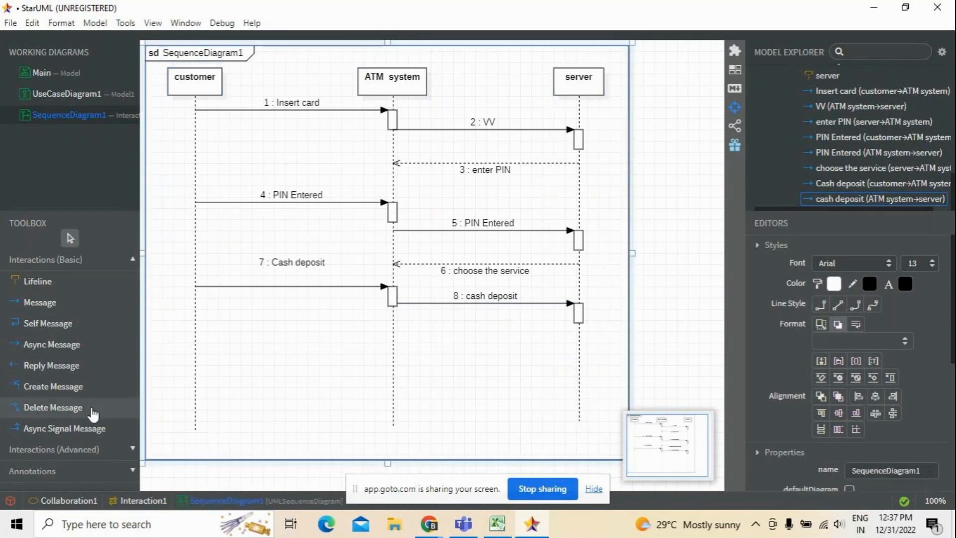
Add a reply message named "Insert cash" from server to ATM system, below the second "cash deposit" message
{"action": "left_click", "coordinate": [56, 365]}
{"action": "left_click_drag", "start_coordinate": [576, 343], "coordinate": [392, 344]}
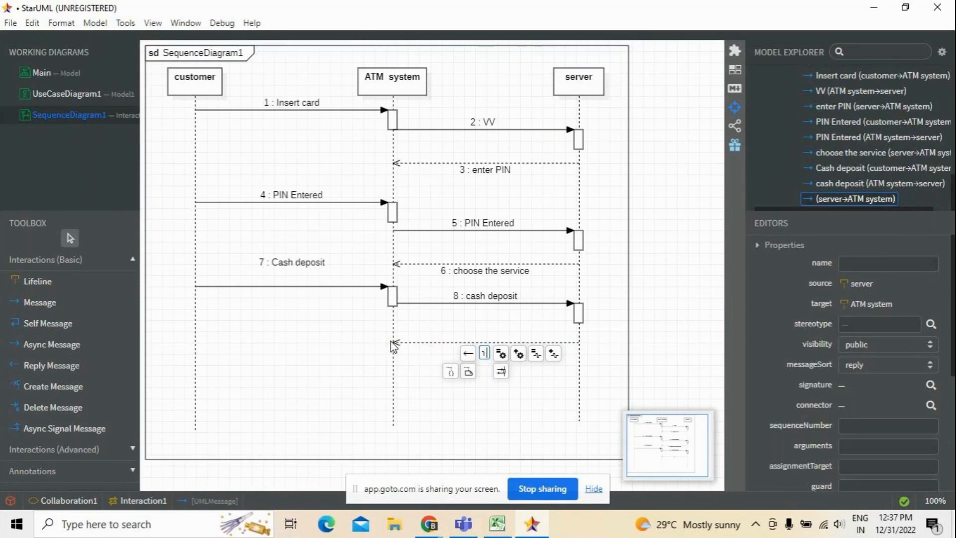
{"action": "left_click", "coordinate": [328, 393]}
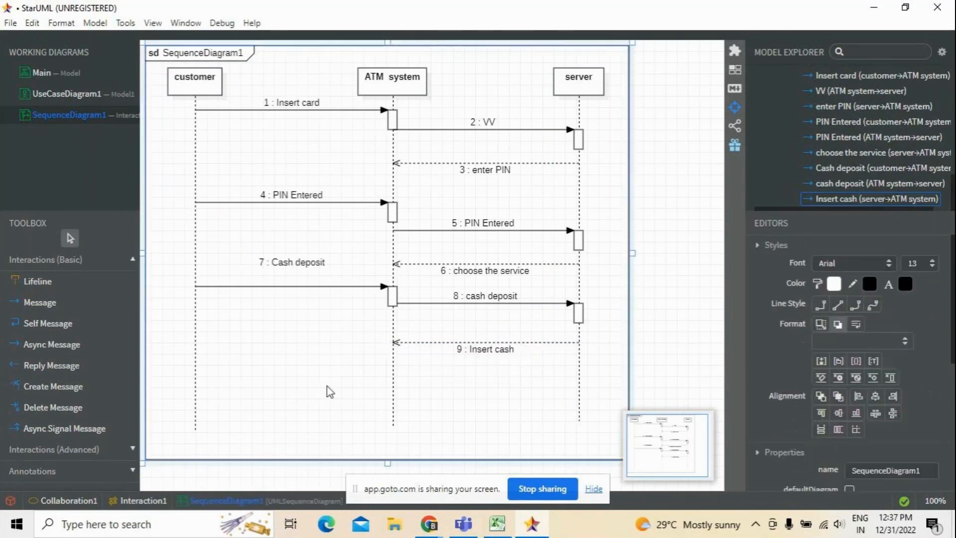
Add a message named "cash inserted" from customer to ATM system, below the "Insert cash" reply
{"action": "left_click", "coordinate": [40, 302]}
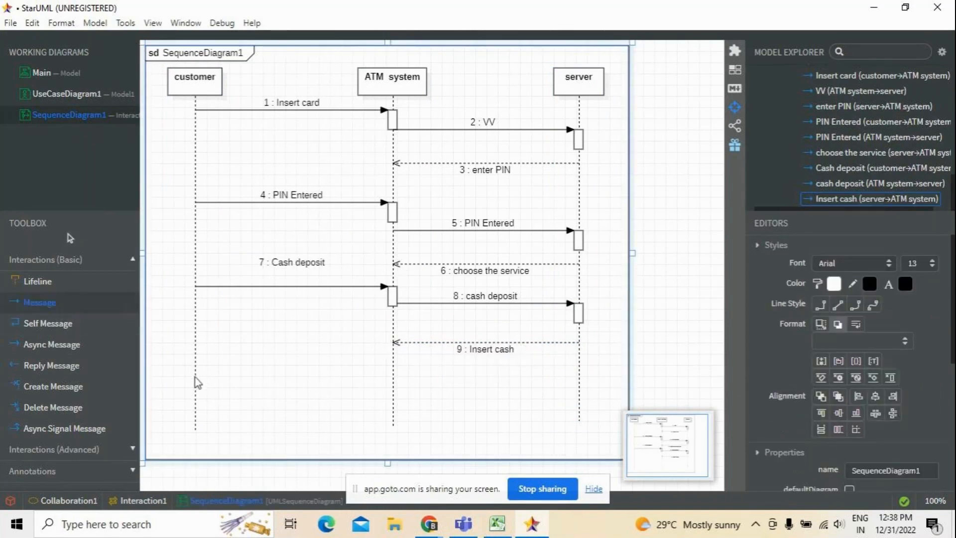
{"action": "left_click_drag", "start_coordinate": [196, 376], "coordinate": [397, 371]}
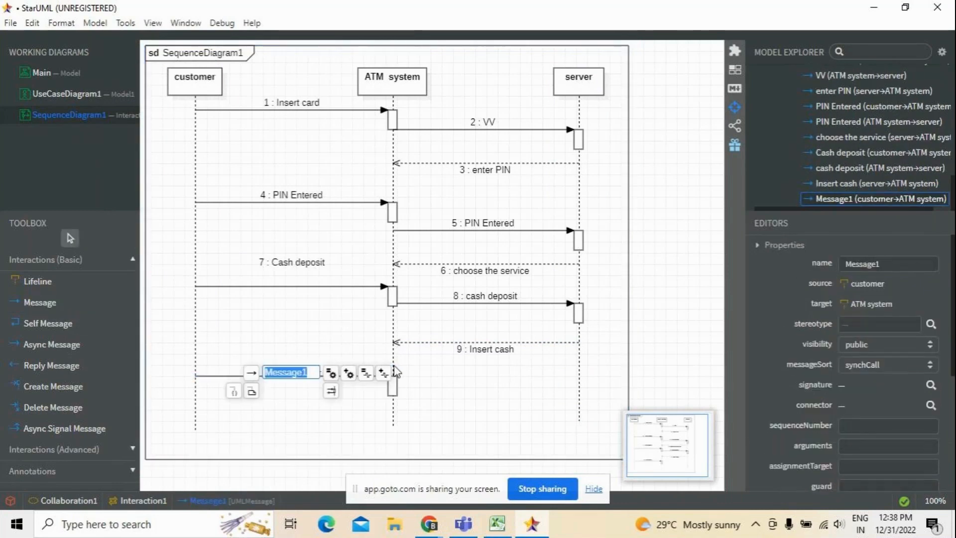
{"action": "type", "text": "cash inserted"}
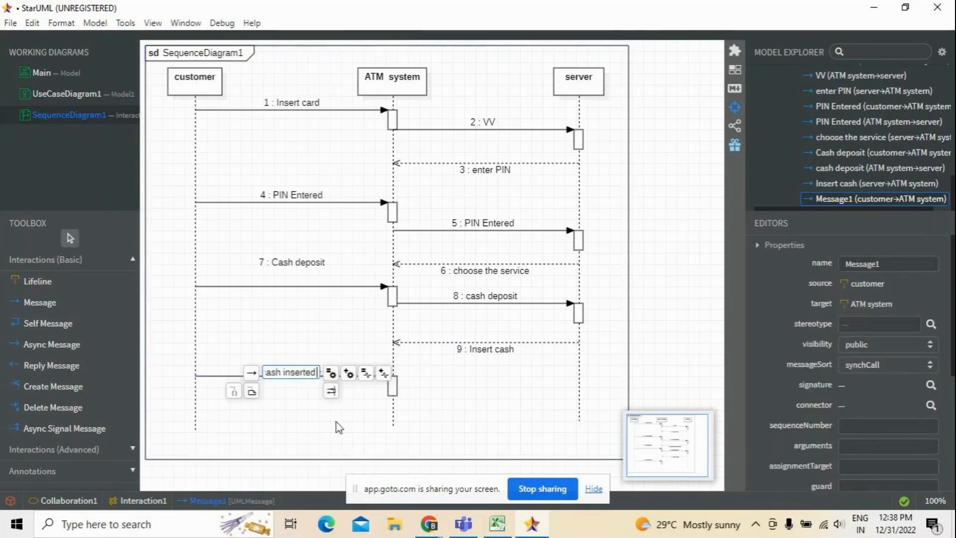
{"action": "key", "text": "Return"}
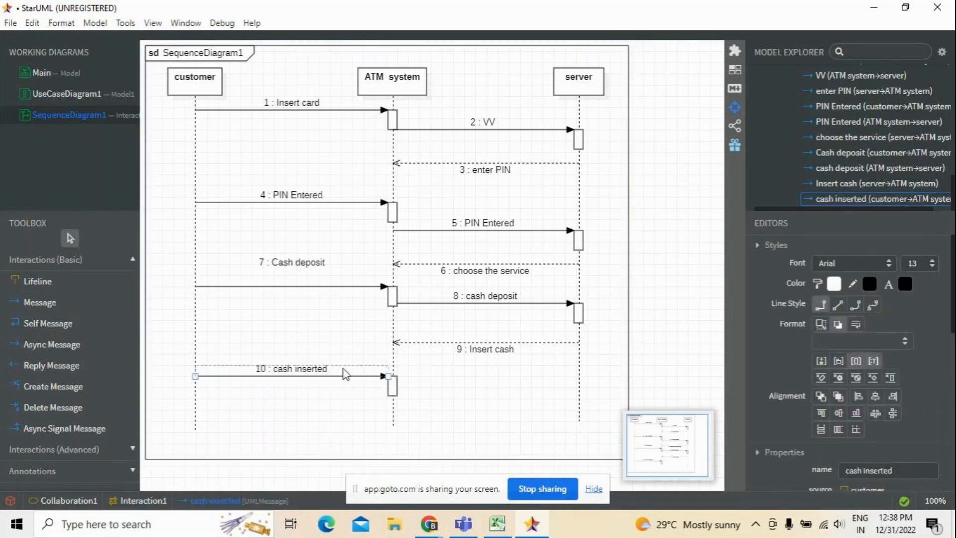
Move the "Insert cash" and "cash inserted" messages up to tighten the spacing, and raise their labels above the arrows
{"action": "left_click_drag", "start_coordinate": [344, 373], "coordinate": [351, 357]}
{"action": "left_click", "coordinate": [482, 351]}
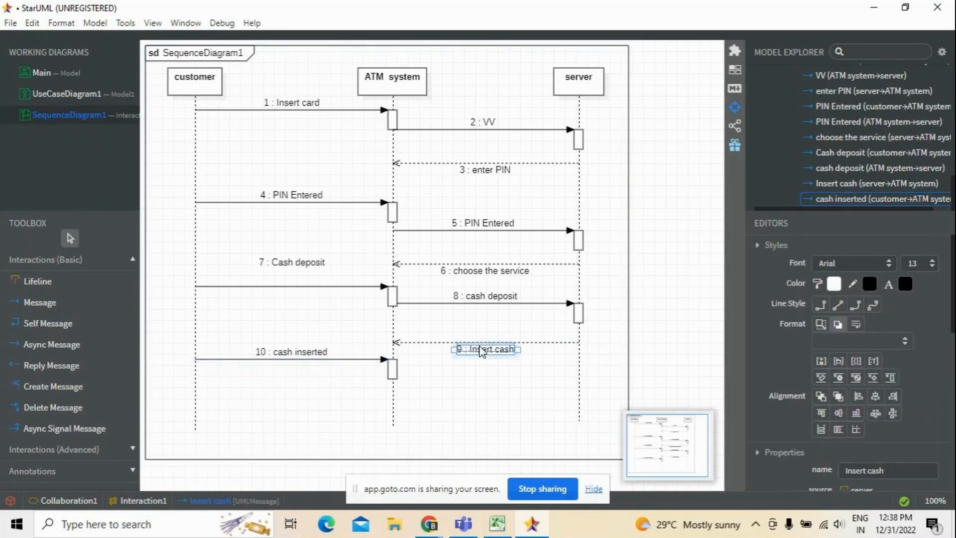
{"action": "left_click_drag", "start_coordinate": [464, 351], "coordinate": [479, 337]}
{"action": "left_click", "coordinate": [467, 365]}
{"action": "left_click", "coordinate": [470, 342]}
{"action": "left_click", "coordinate": [342, 385]}
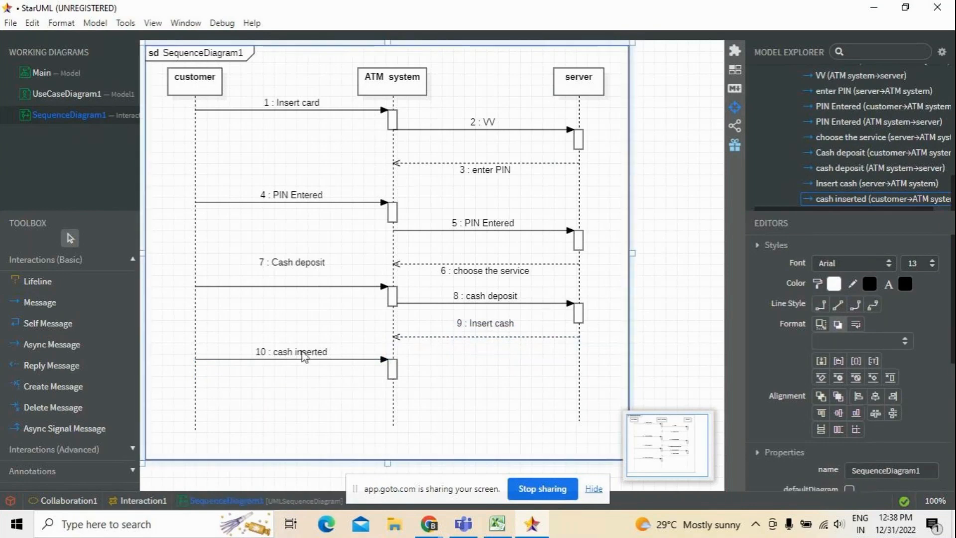
{"action": "mouse_move", "coordinate": [304, 356]}
{"action": "left_mouse_down"}
{"action": "mouse_move", "coordinate": [305, 341]}
{"action": "mouse_move", "coordinate": [299, 348]}
{"action": "left_mouse_up"}
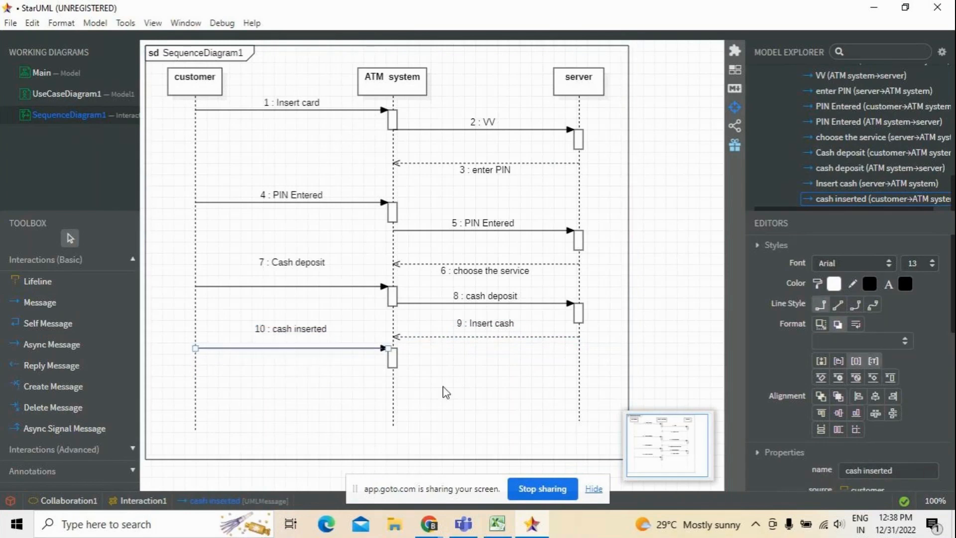
{"action": "left_click", "coordinate": [445, 392]}
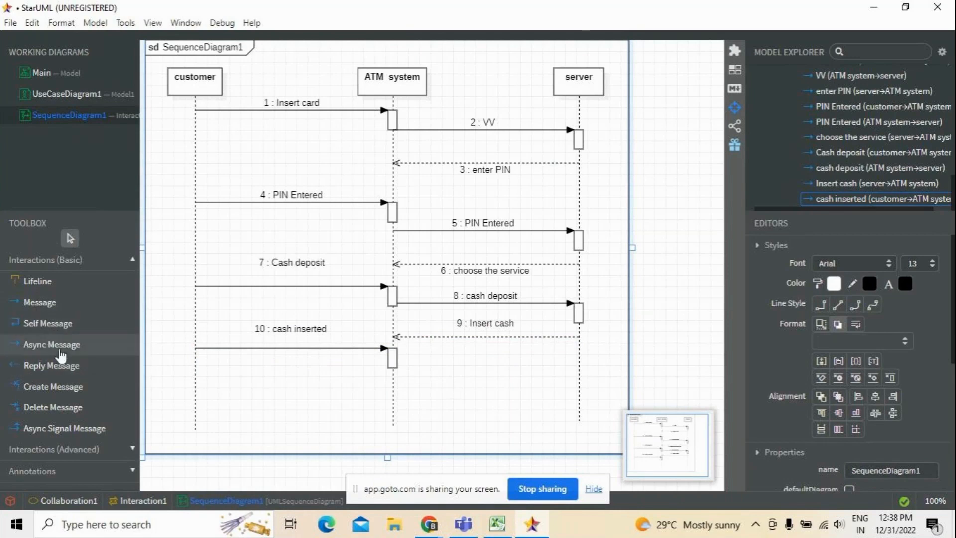
Add a reply message named "cash deposit sucessfull" from server to ATM system and move it up closer to "cash inserted"
{"action": "left_click", "coordinate": [49, 368]}
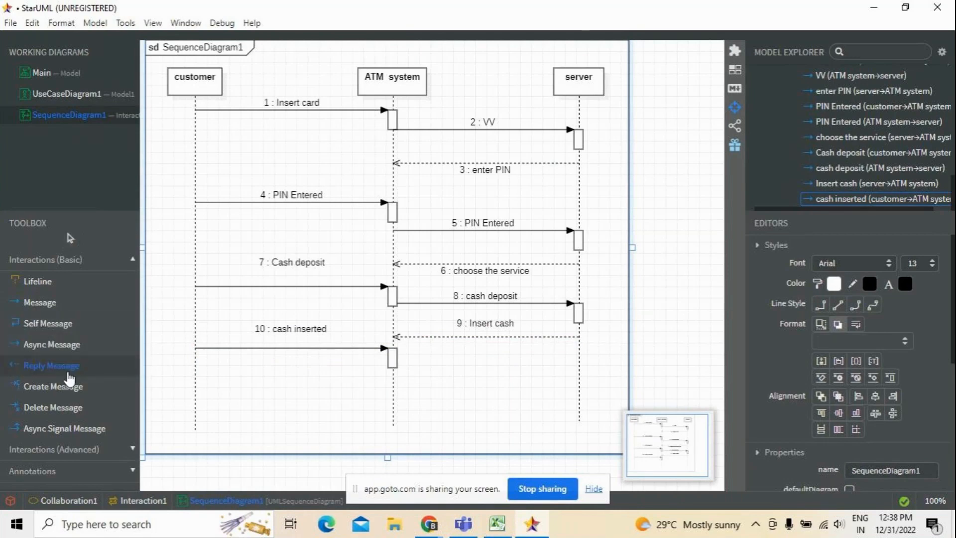
{"action": "left_click_drag", "start_coordinate": [580, 380], "coordinate": [392, 390]}
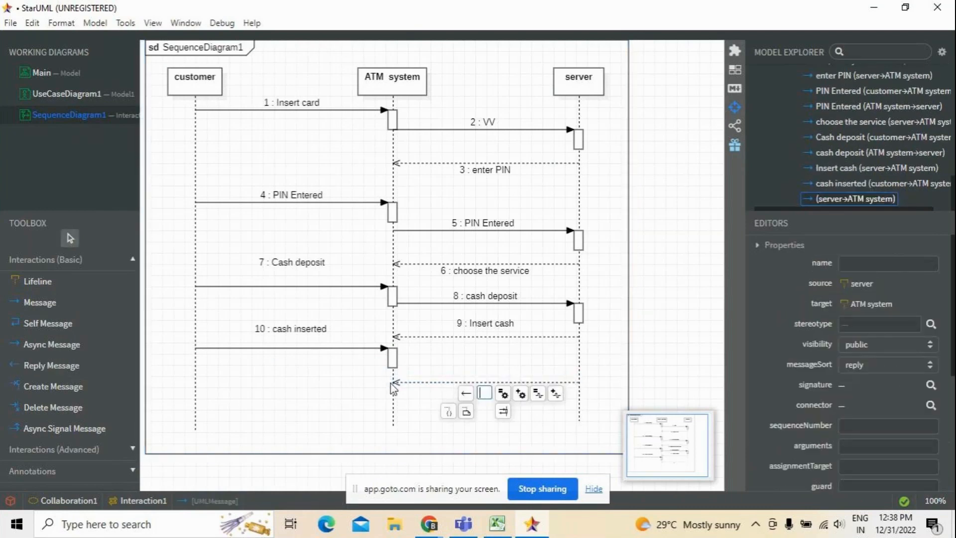
{"action": "type", "text": "cessfulll"}
{"action": "left_click_drag", "start_coordinate": [375, 421], "coordinate": [368, 421]}
{"action": "left_click", "coordinate": [557, 431]}
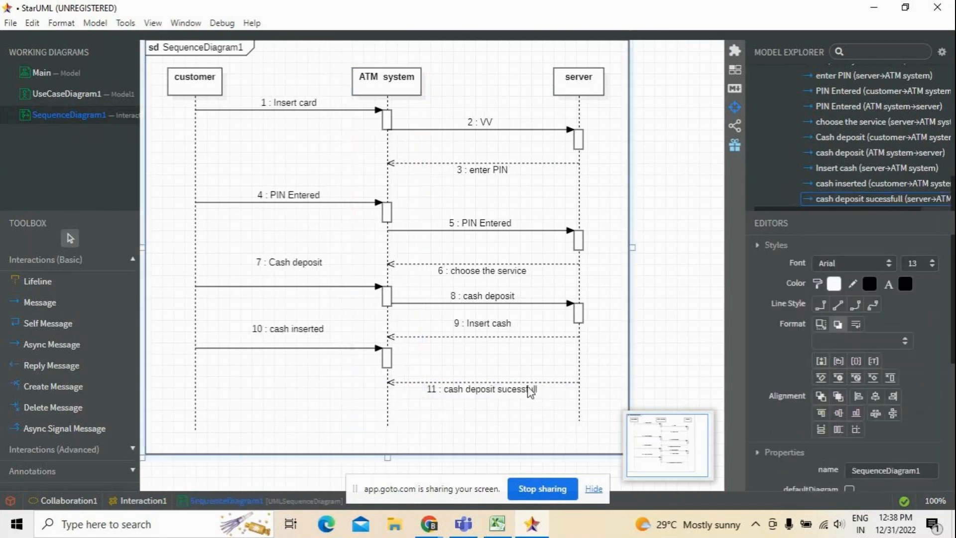
{"action": "left_click_drag", "start_coordinate": [529, 386], "coordinate": [527, 371]}
{"action": "left_click", "coordinate": [331, 421]}
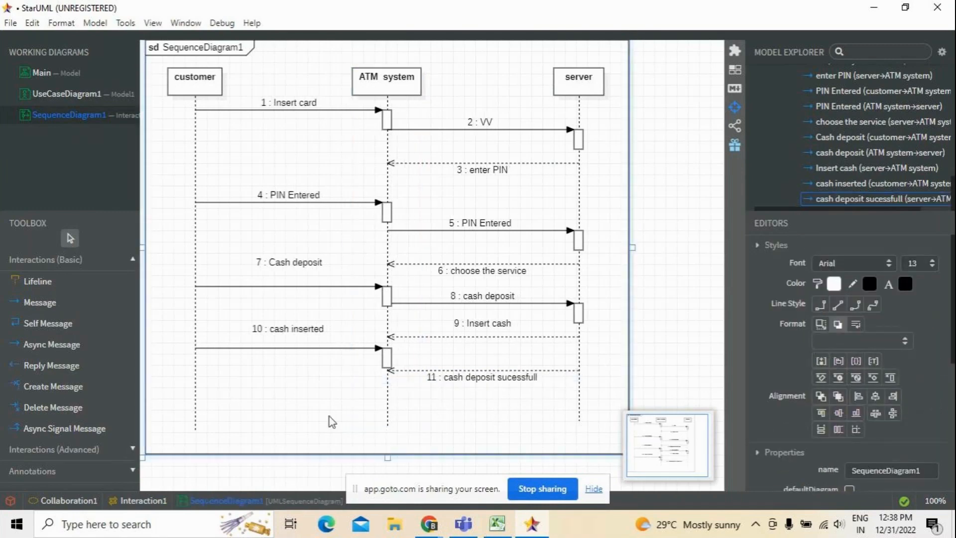
Add a message named "sign out" from customer to ATM system, below the "cash deposit sucessfull" reply
{"action": "left_click", "coordinate": [56, 303]}
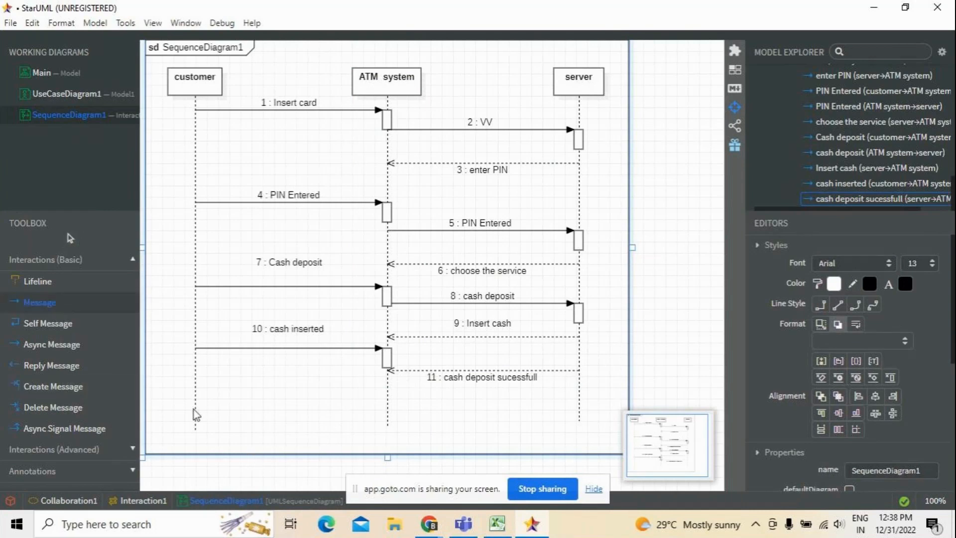
{"action": "left_click_drag", "start_coordinate": [191, 404], "coordinate": [390, 411]}
{"action": "type", "text": "si"}
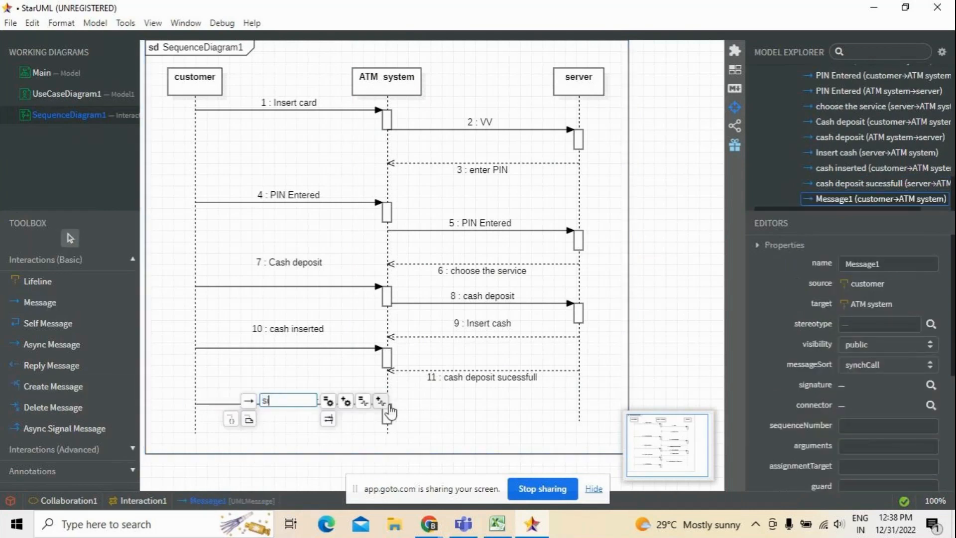
{"action": "type", "text": "gn out"}
{"action": "left_click", "coordinate": [452, 414]}
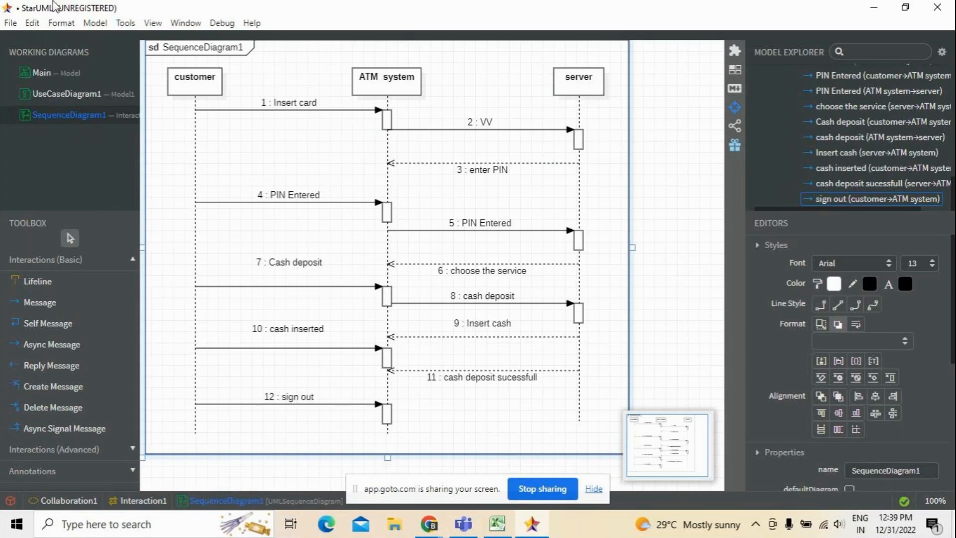
Add a new flowchart diagram to the model
{"action": "left_click", "coordinate": [89, 24]}
{"action": "mouse_move", "coordinate": [125, 42]}
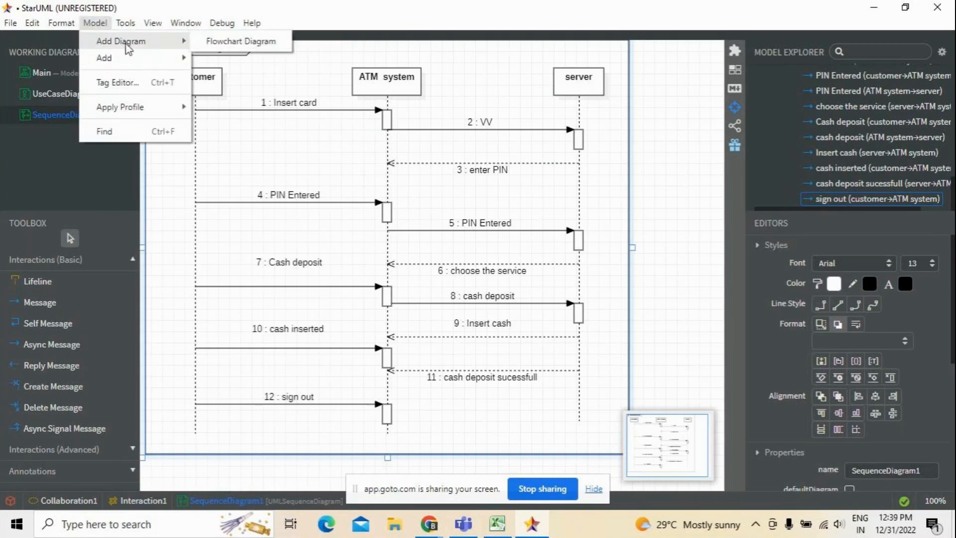
{"action": "left_click", "coordinate": [272, 43]}
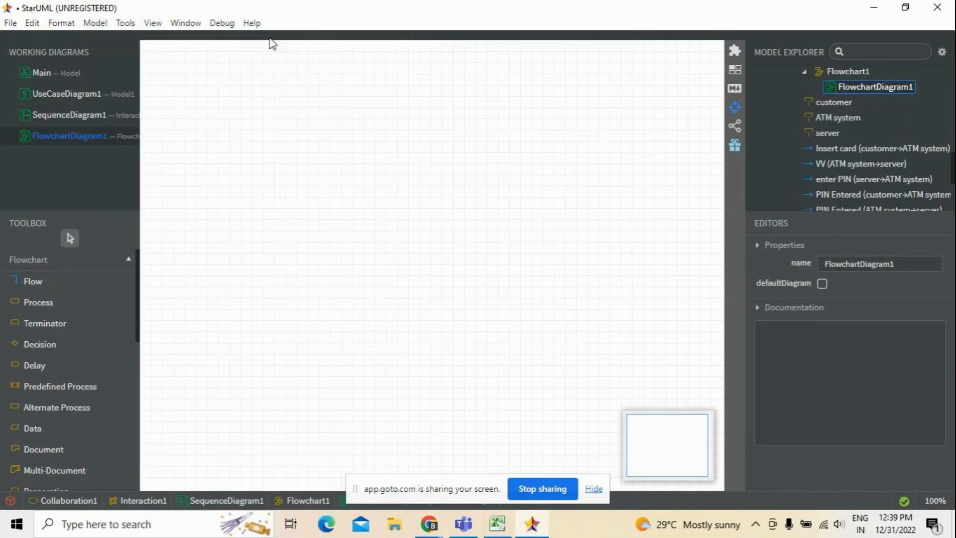
Place a process named "Login" in the upper-left area of the flowchart canvas
{"action": "left_click", "coordinate": [51, 304]}
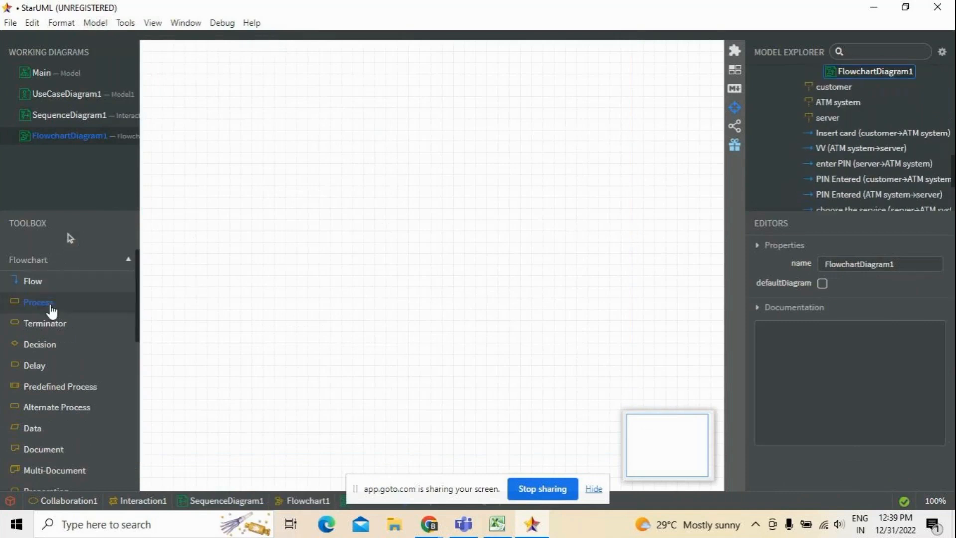
{"action": "left_click", "coordinate": [240, 140]}
{"action": "type", "text": "Login"}
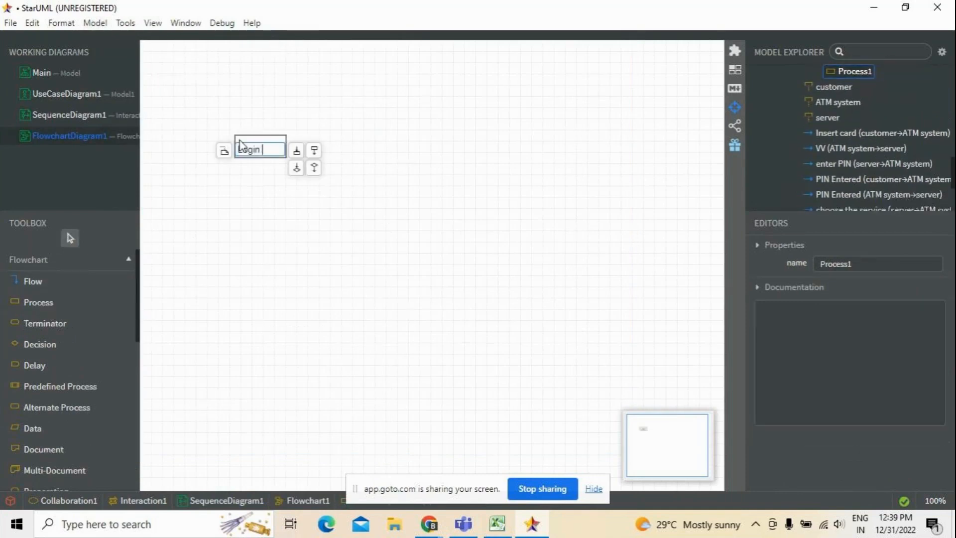
{"action": "left_click", "coordinate": [282, 351]}
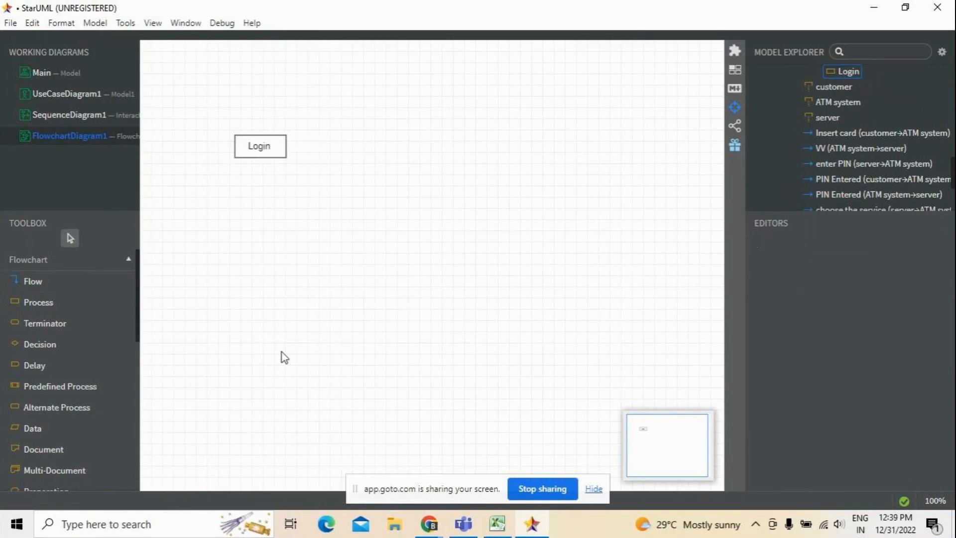
Place a second process named "enter details" below and to the right of the "Login" process
{"action": "left_click", "coordinate": [55, 306]}
{"action": "left_click", "coordinate": [363, 207]}
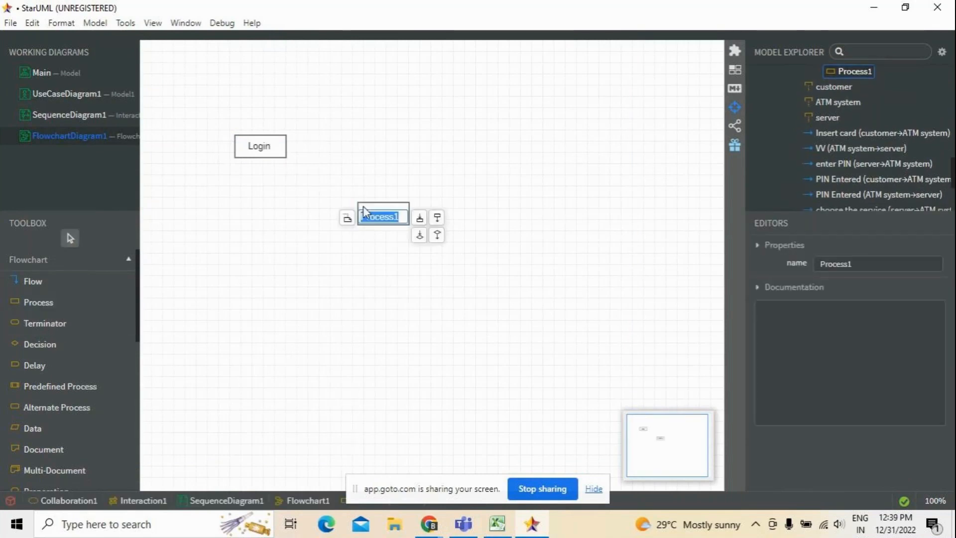
{"action": "type", "text": "enter detaiks"}
{"action": "key", "text": "BackSpace"}
{"action": "key", "text": "BackSpace"}
{"action": "key", "text": "BackSpace"}
{"action": "type", "text": "ils"}
{"action": "left_click", "coordinate": [306, 317]}
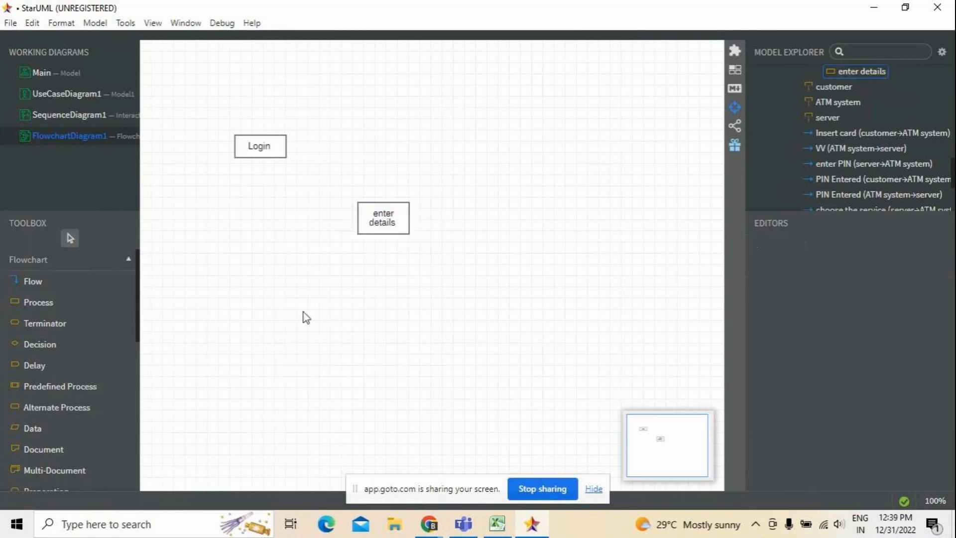
Add a flow from the "Login" process back to itself and stretch its loop well below the process
{"action": "left_click", "coordinate": [32, 281]}
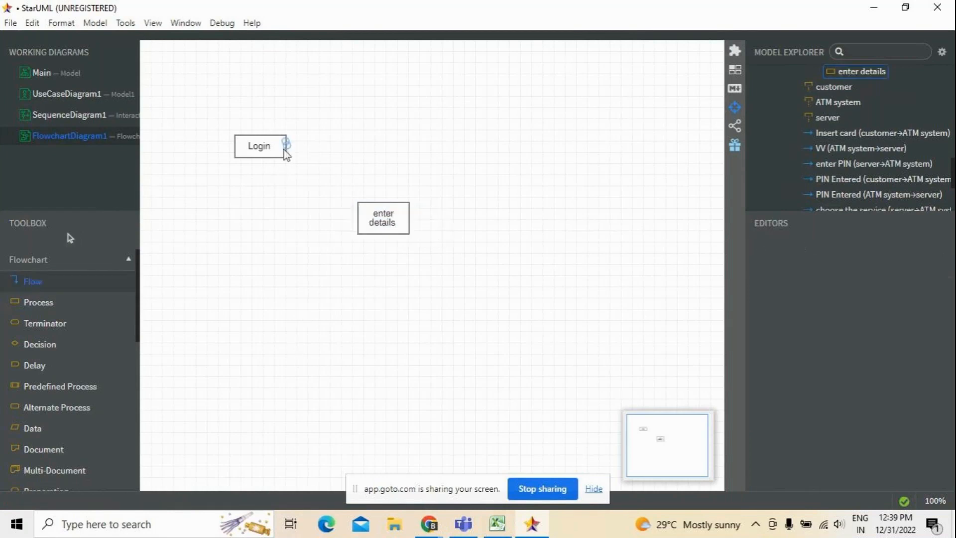
{"action": "left_click", "coordinate": [285, 149]}
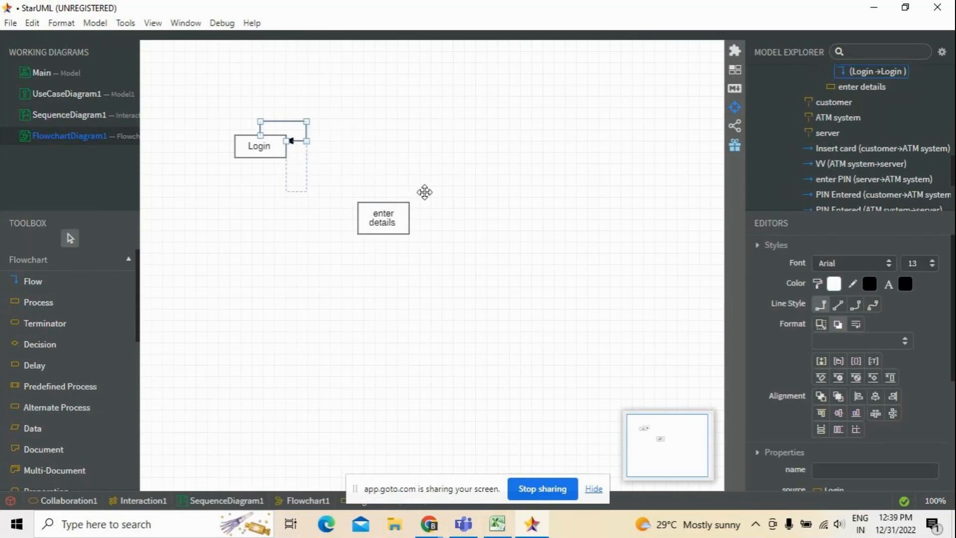
{"action": "left_click_drag", "start_coordinate": [425, 192], "coordinate": [432, 270]}
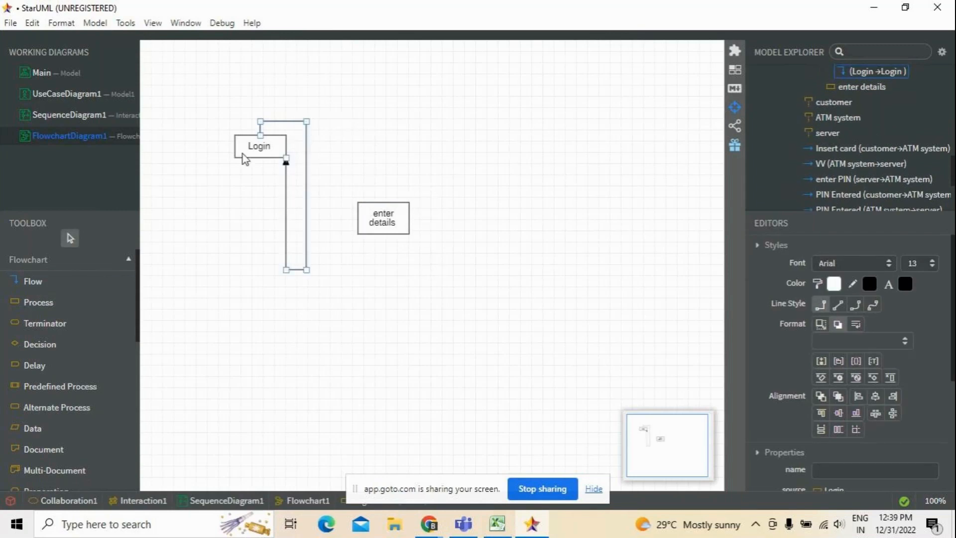
{"action": "left_click_drag", "start_coordinate": [305, 269], "coordinate": [317, 285]}
Move the "enter details" process below "Login" and widen the flow loop far to the right
{"action": "left_click_drag", "start_coordinate": [369, 219], "coordinate": [264, 279]}
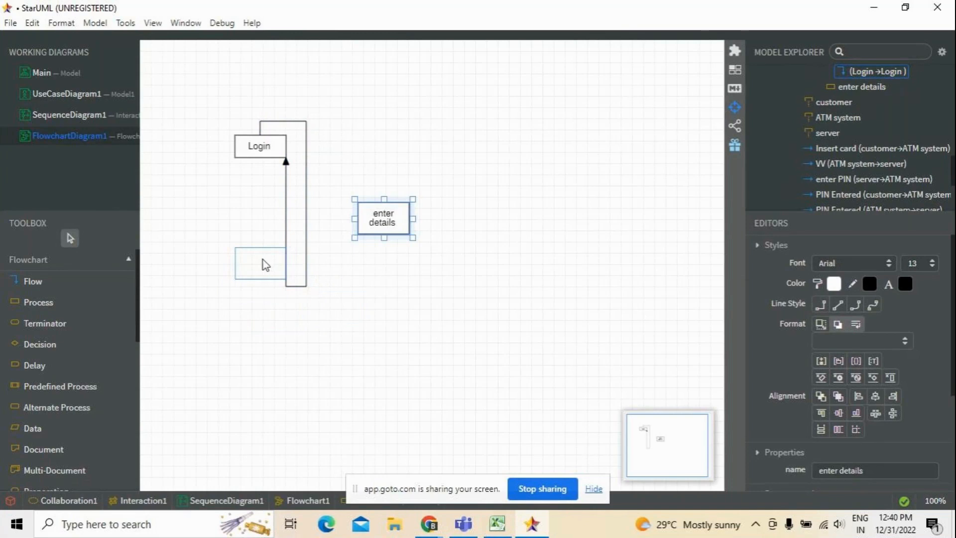
{"action": "left_click_drag", "start_coordinate": [263, 259], "coordinate": [263, 259]}
{"action": "left_click_drag", "start_coordinate": [306, 130], "coordinate": [516, 104]}
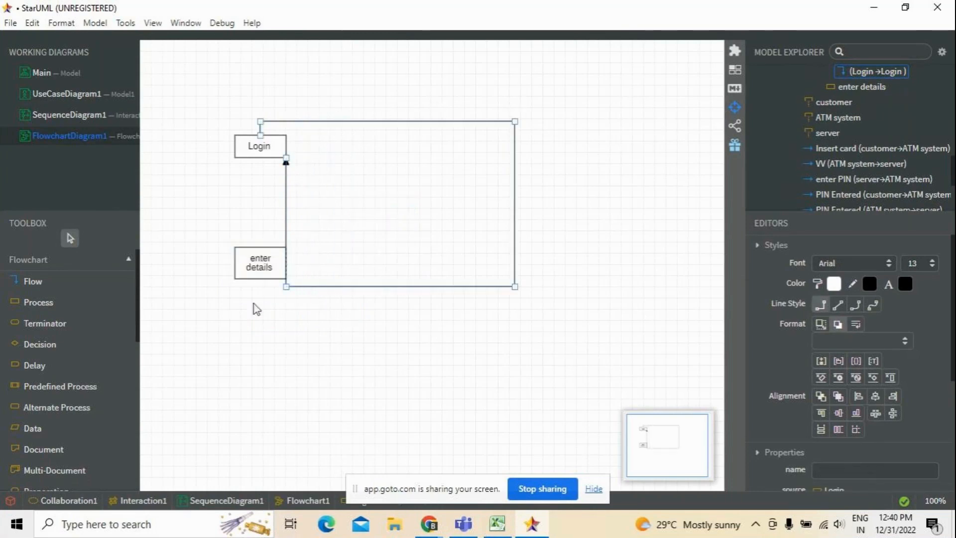
Position "enter details" directly under "Login" and bend the flow's lower-left corner around it
{"action": "left_click_drag", "start_coordinate": [261, 271], "coordinate": [267, 232]}
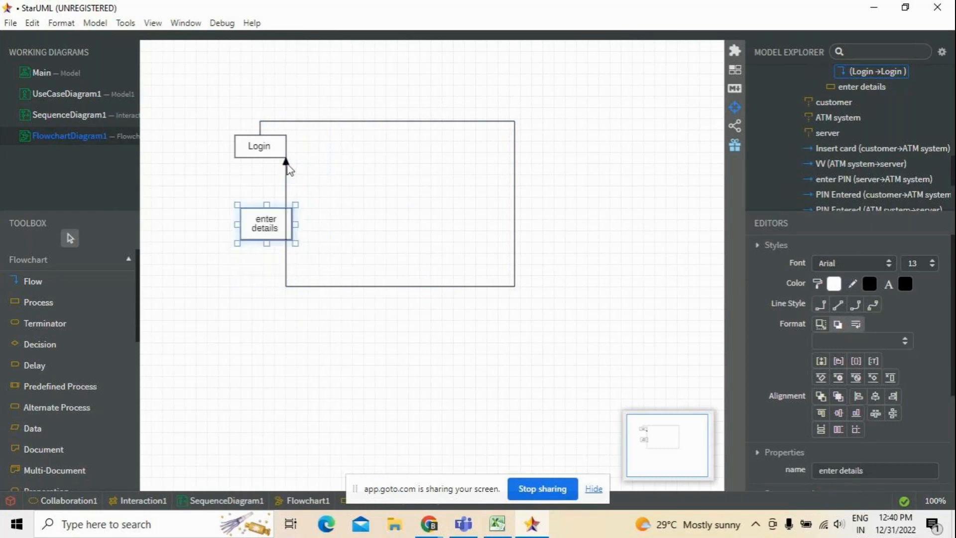
{"action": "left_click_drag", "start_coordinate": [287, 189], "coordinate": [244, 218]}
{"action": "left_click", "coordinate": [273, 246]}
{"action": "left_click", "coordinate": [263, 275]}
{"action": "left_click", "coordinate": [187, 325]}
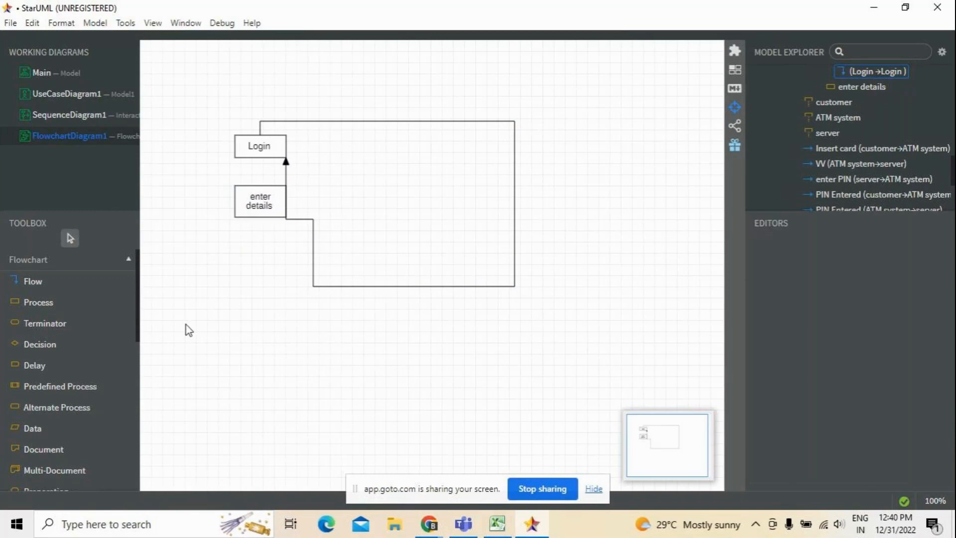
Add an alternate process named "second verification" and move it onto the lower-right corner of the flow loop
{"action": "left_click", "coordinate": [66, 417]}
{"action": "left_click", "coordinate": [237, 263]}
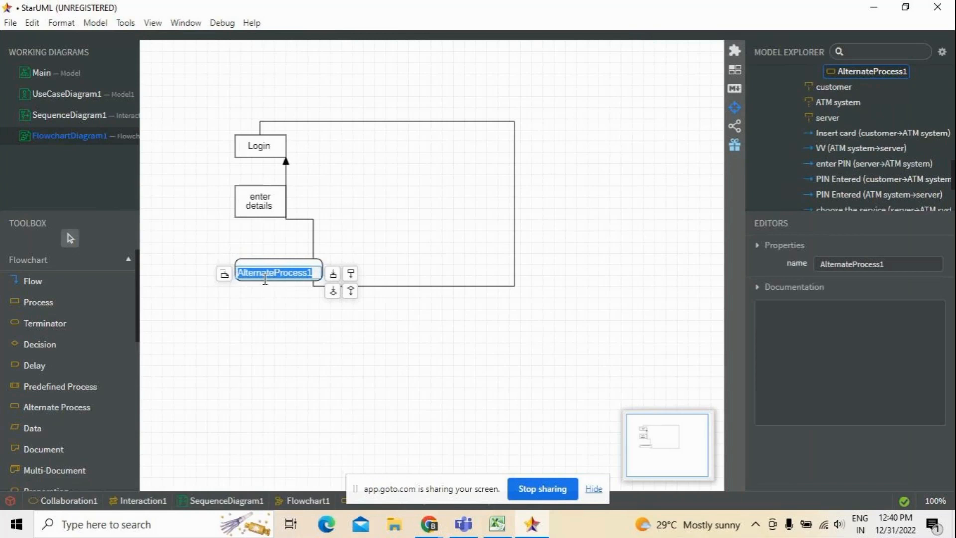
{"action": "type", "text": "sedon"}
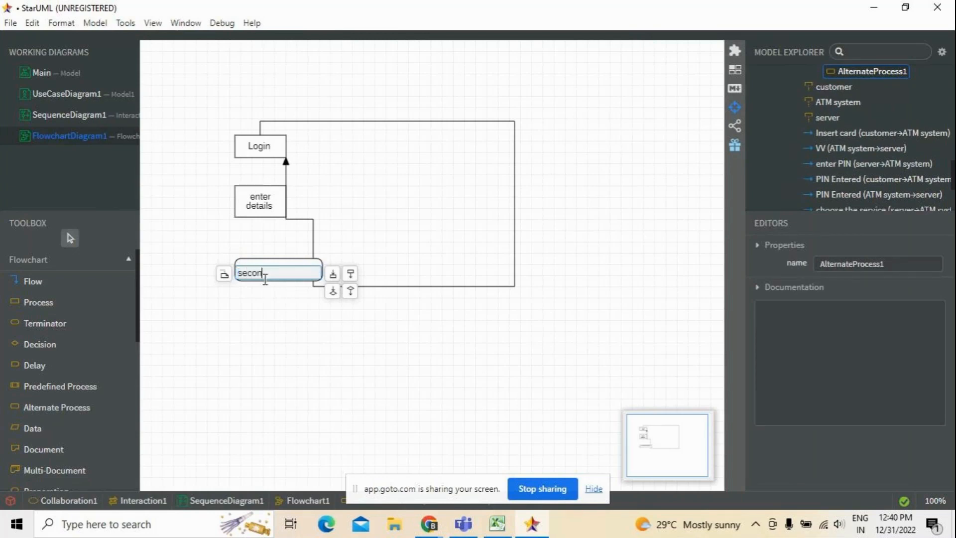
{"action": "type", "text": "d verification"}
{"action": "key", "text": "Return"}
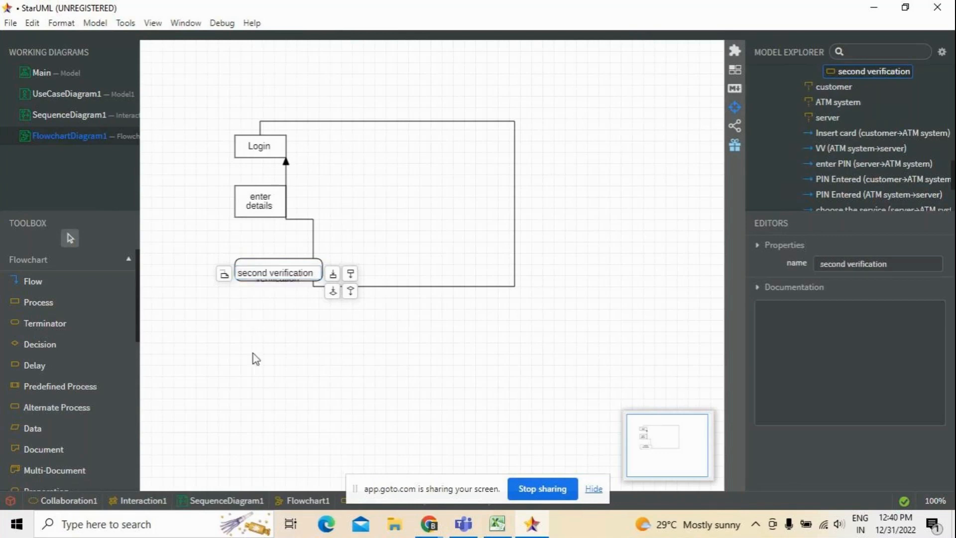
{"action": "left_click_drag", "start_coordinate": [297, 289], "coordinate": [526, 296]}
{"action": "left_click", "coordinate": [459, 353]}
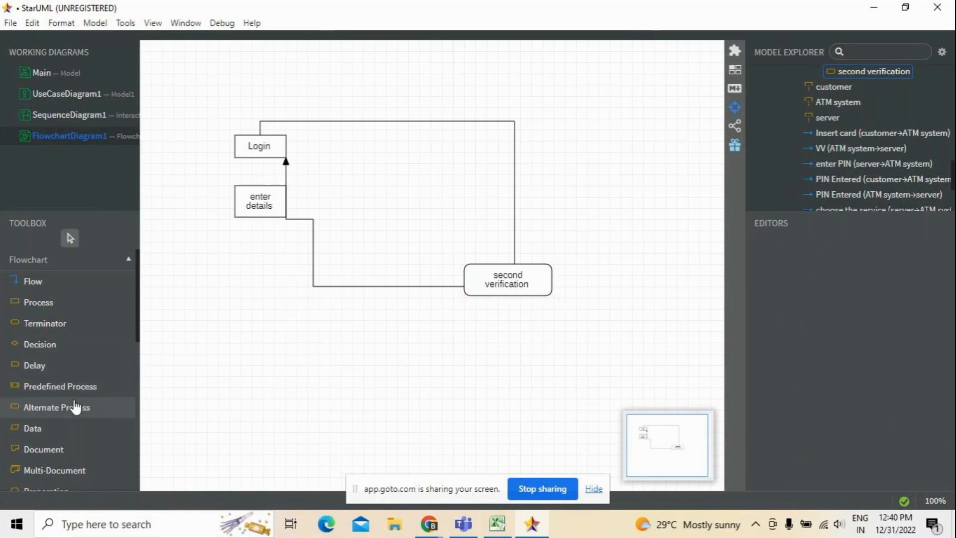
Shift the flow's vertical arrow segment so that it enters "Login" at the middle of its lower edge
{"action": "scroll", "coordinate": [95, 411], "scroll_direction": "down", "scroll_amount": 4}
{"action": "scroll", "coordinate": [103, 414], "scroll_direction": "down", "scroll_amount": 5}
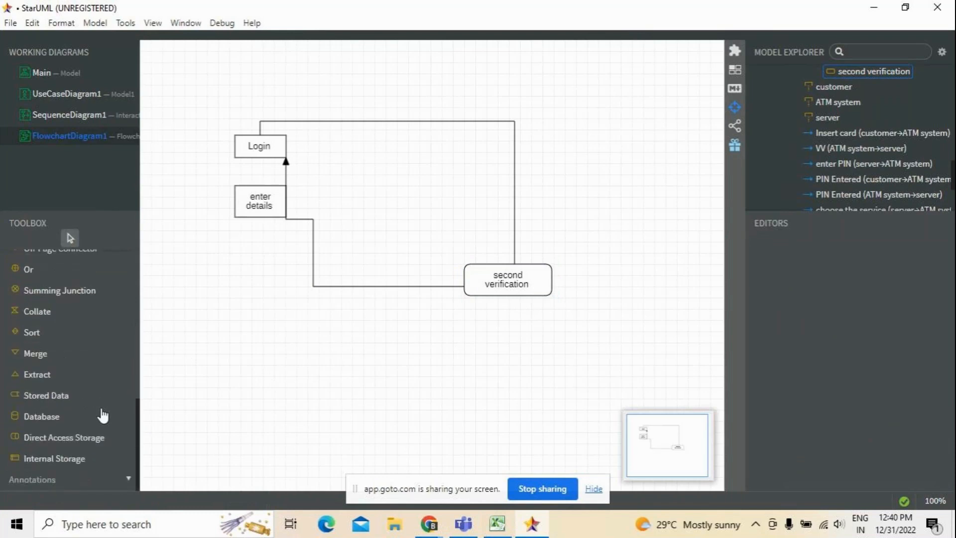
{"action": "scroll", "coordinate": [103, 415], "scroll_direction": "up", "scroll_amount": 9}
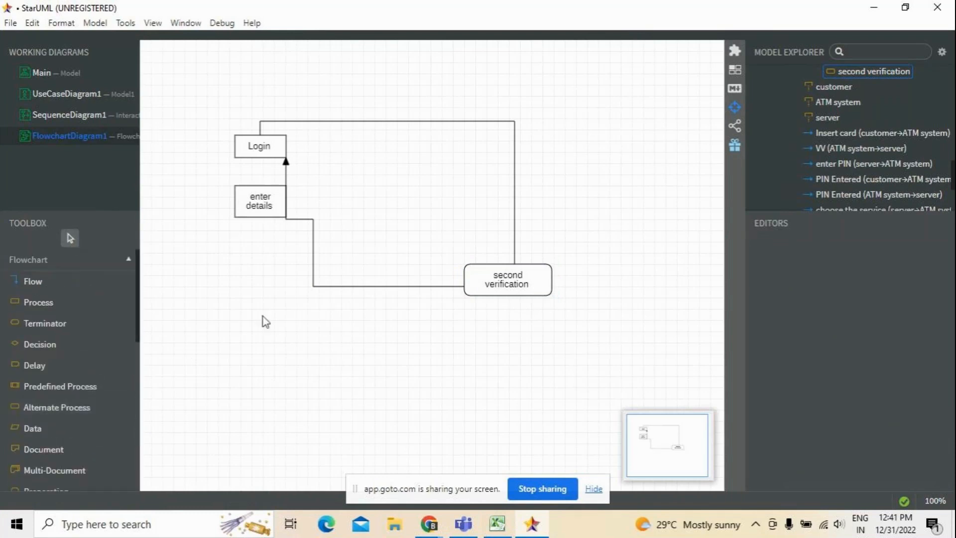
{"action": "left_click", "coordinate": [286, 167]}
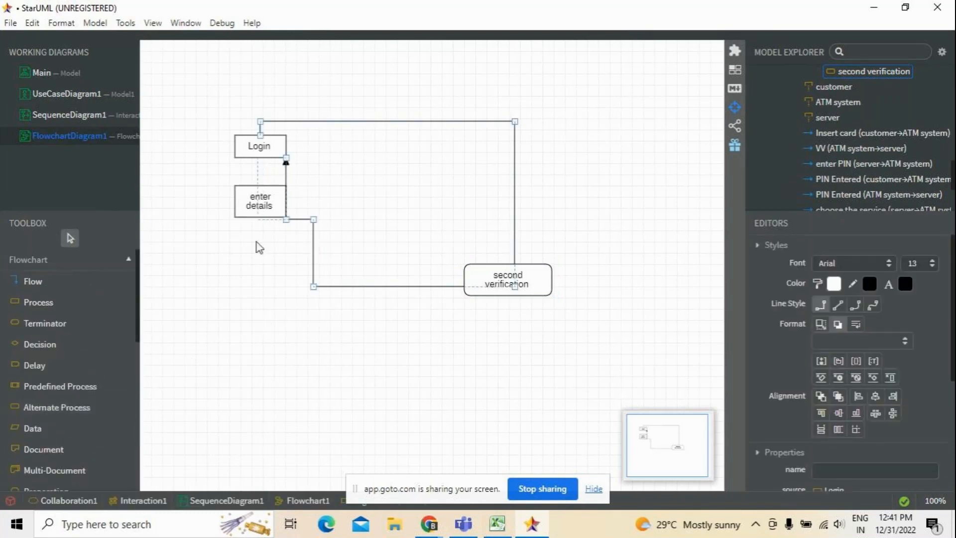
{"action": "left_click_drag", "start_coordinate": [256, 242], "coordinate": [256, 242]}
{"action": "left_click", "coordinate": [222, 296]}
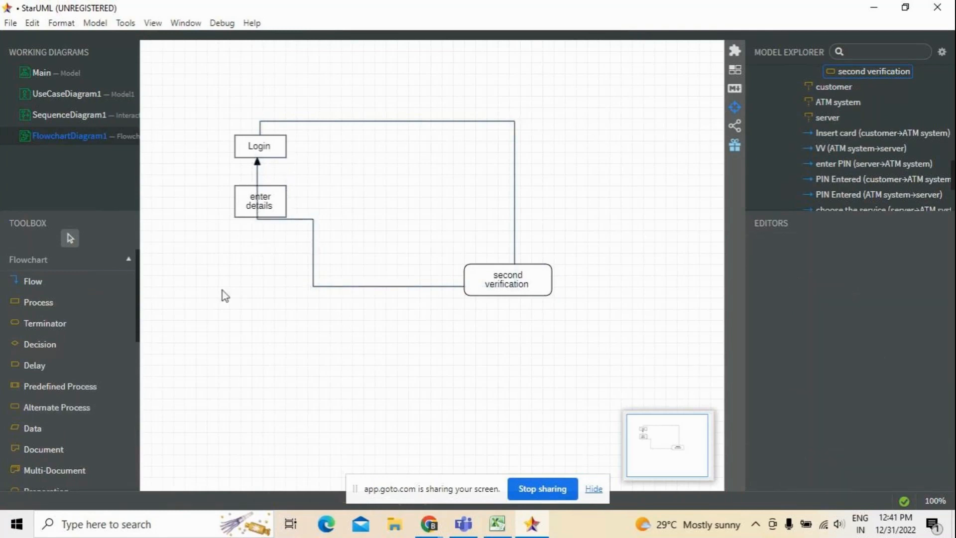
Move "enter details" down and right, onto the bend of the flow between "Login" and "second verification"
{"action": "left_click", "coordinate": [237, 216]}
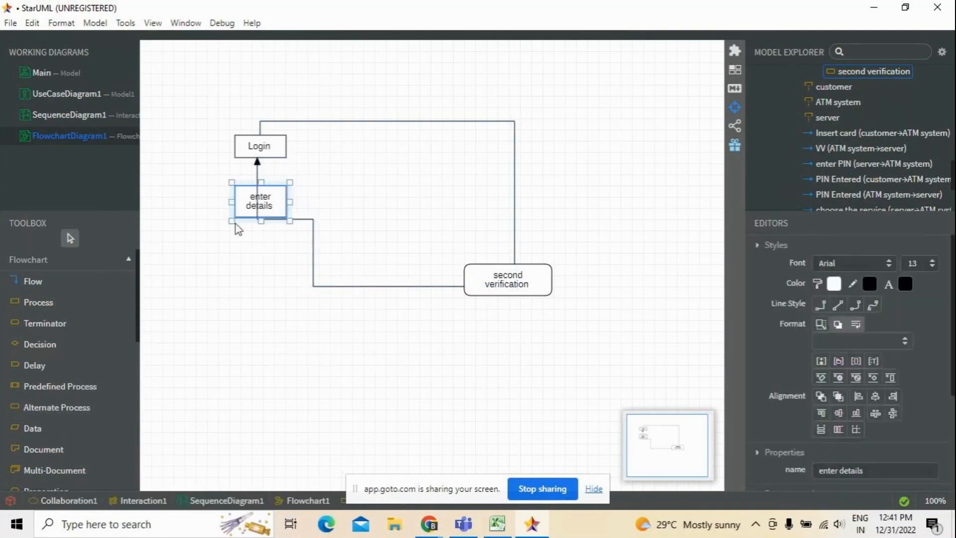
{"action": "left_click_drag", "start_coordinate": [235, 223], "coordinate": [281, 257]}
{"action": "left_click", "coordinate": [216, 279]}
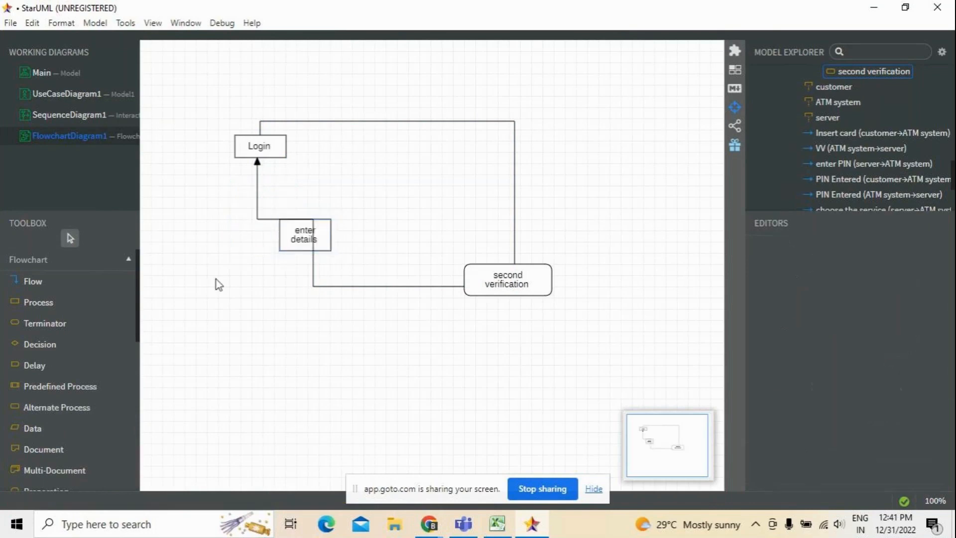
{"action": "left_click", "coordinate": [298, 243]}
{"action": "mouse_move", "coordinate": [297, 243]}
{"action": "left_mouse_down"}
{"action": "mouse_move", "coordinate": [269, 243]}
{"action": "mouse_move", "coordinate": [281, 244]}
{"action": "left_mouse_up"}
{"action": "left_click", "coordinate": [194, 319]}
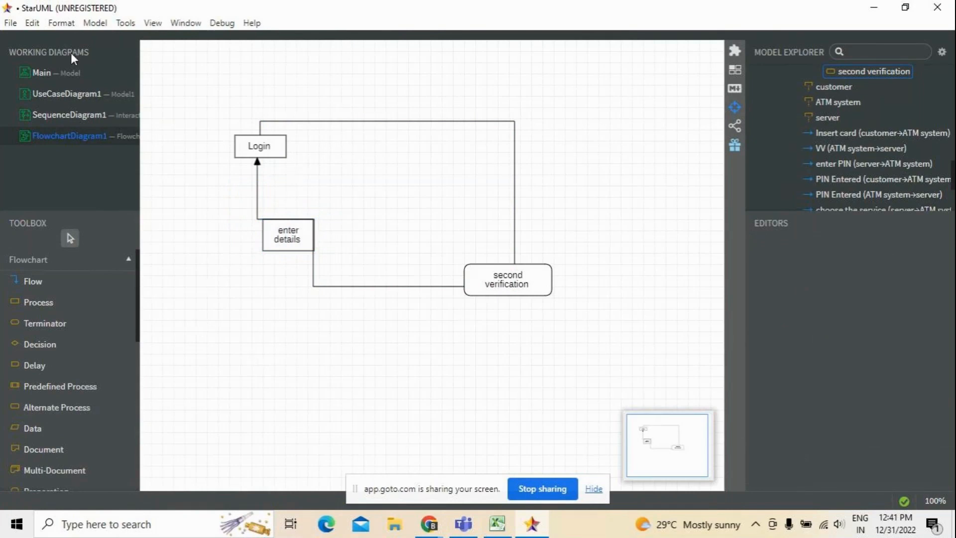
Add a new ER diagram to the model
{"action": "left_click", "coordinate": [88, 26]}
{"action": "mouse_move", "coordinate": [158, 45]}
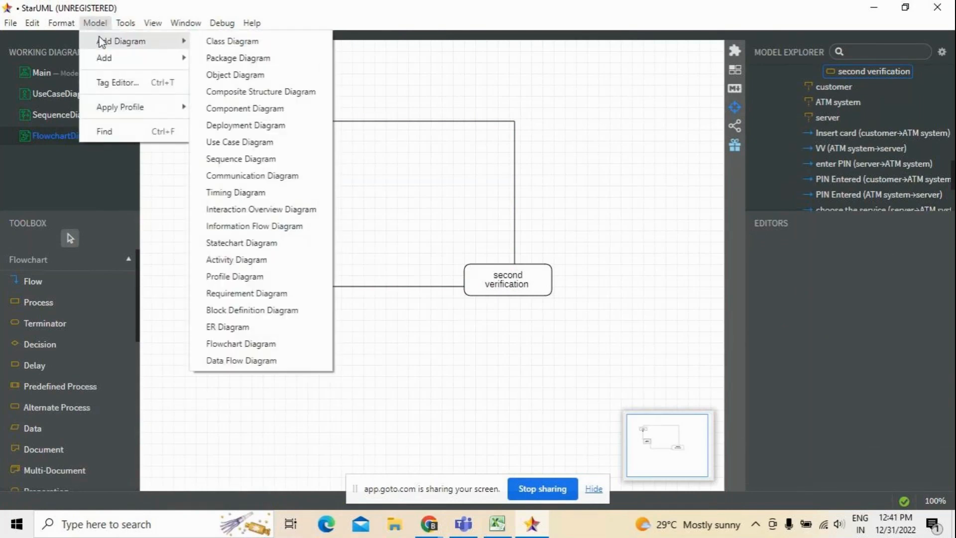
{"action": "left_click", "coordinate": [222, 327]}
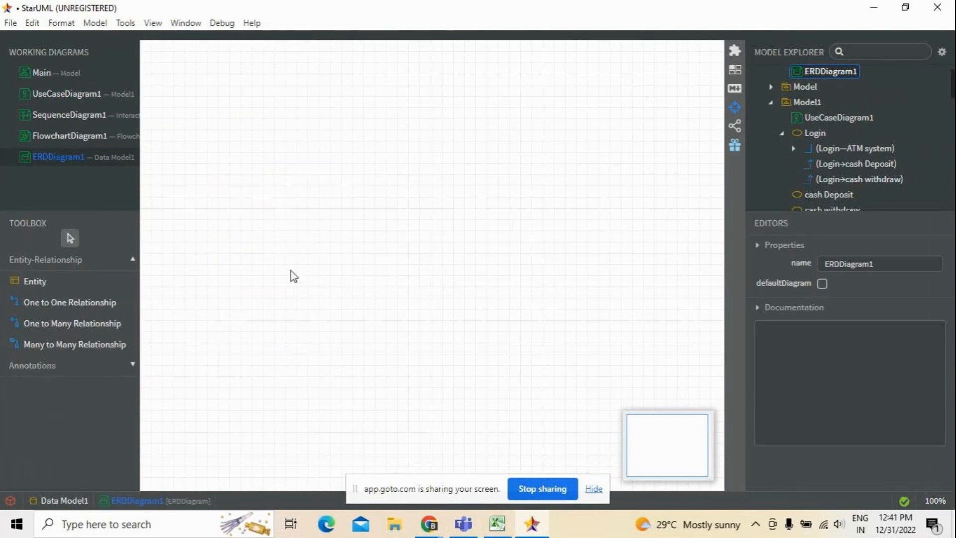
Place an entity named "cust name" in the upper-left area of the ER diagram canvas
{"action": "left_click", "coordinate": [35, 283]}
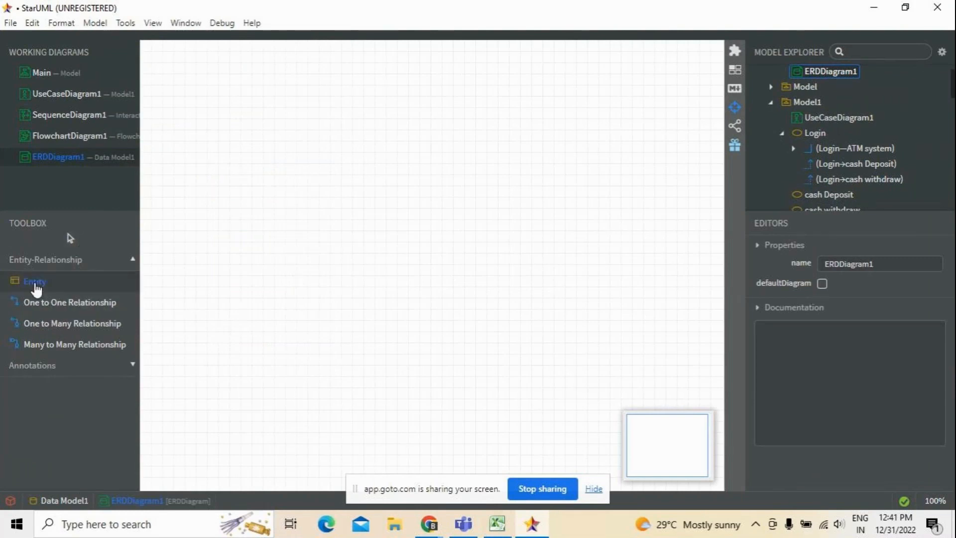
{"action": "left_click", "coordinate": [229, 143]}
{"action": "type", "text": "Cus"}
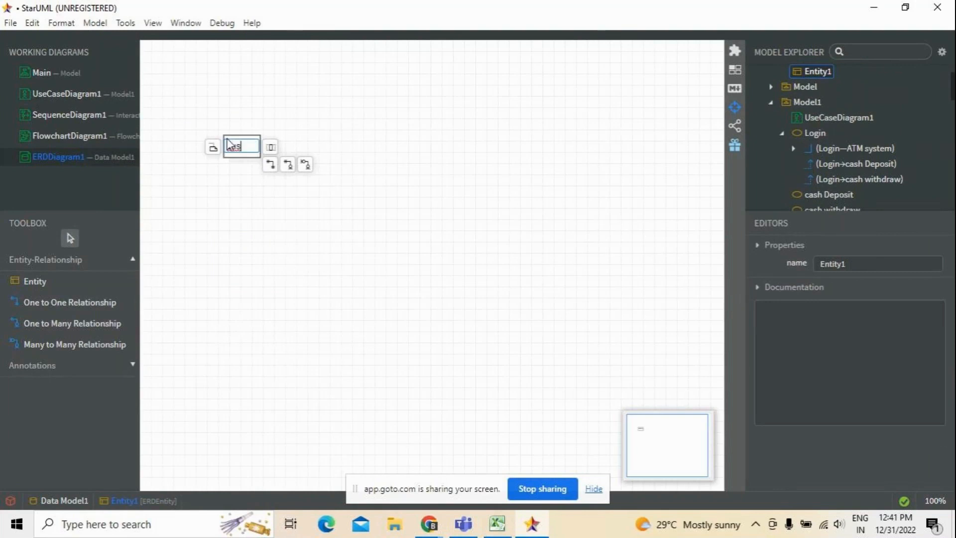
{"action": "key", "text": "BackSpace"}
{"action": "key", "text": "BackSpace"}
{"action": "key", "text": "BackSpace"}
{"action": "type", "text": "name"}
{"action": "left_click", "coordinate": [216, 267]}
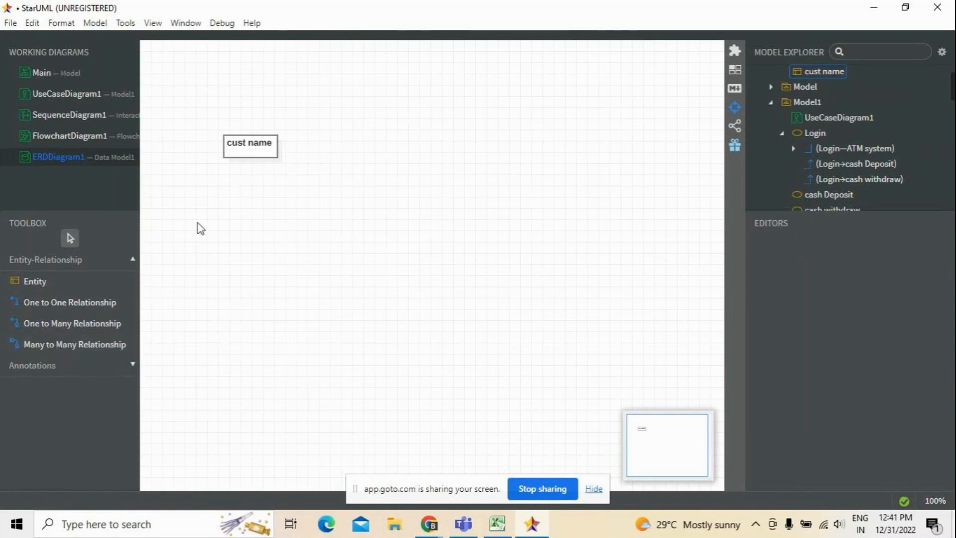
Add a second entity named "Login" and move it to a spot below and right of "cust name"
{"action": "left_click", "coordinate": [35, 281]}
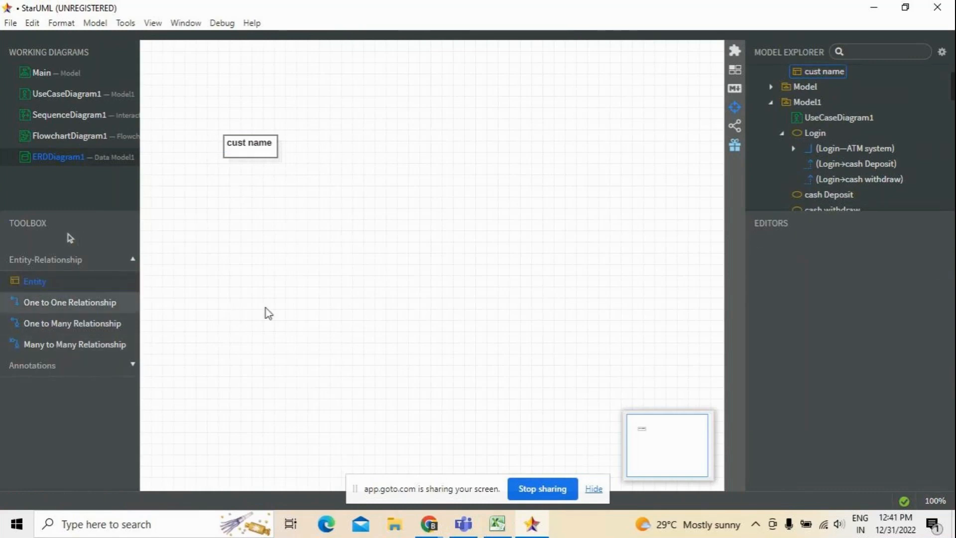
{"action": "left_click", "coordinate": [378, 214]}
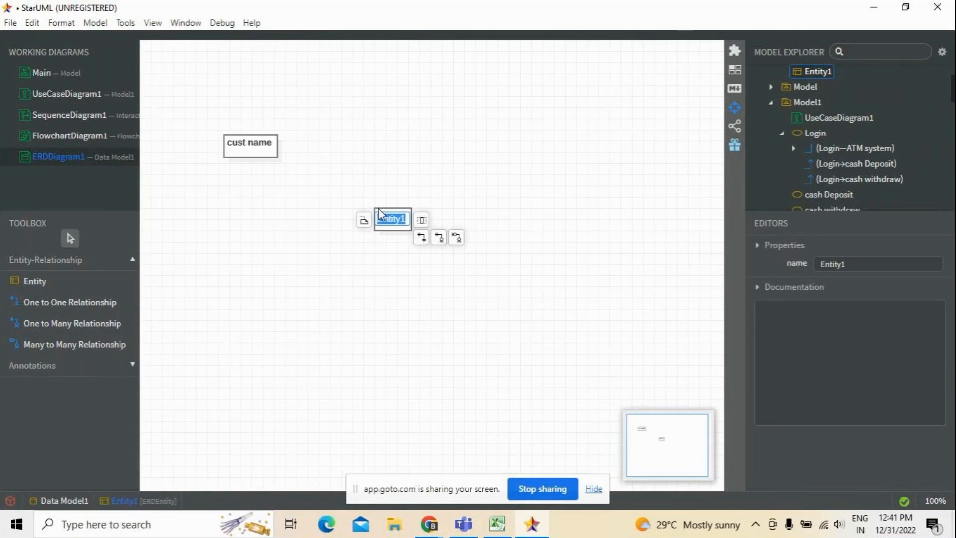
{"action": "type", "text": "login"}
{"action": "left_click", "coordinate": [354, 335]}
{"action": "left_click", "coordinate": [397, 226]}
{"action": "left_click_drag", "start_coordinate": [397, 228], "coordinate": [362, 278]}
{"action": "left_click", "coordinate": [463, 310]}
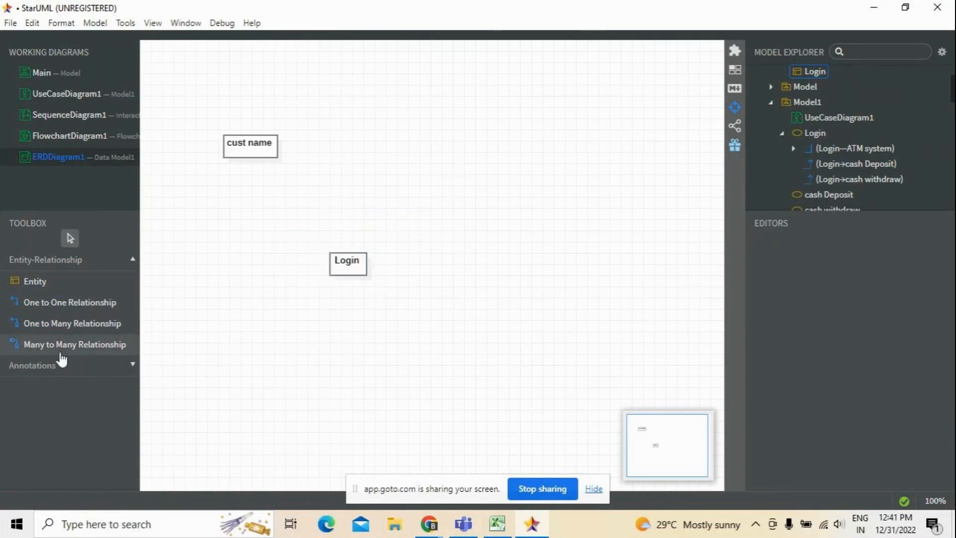
Add a one-to-many relationship from "cust name" to itself and move the "Login" entity below "cust name"
{"action": "left_click", "coordinate": [43, 324]}
{"action": "left_click", "coordinate": [274, 158]}
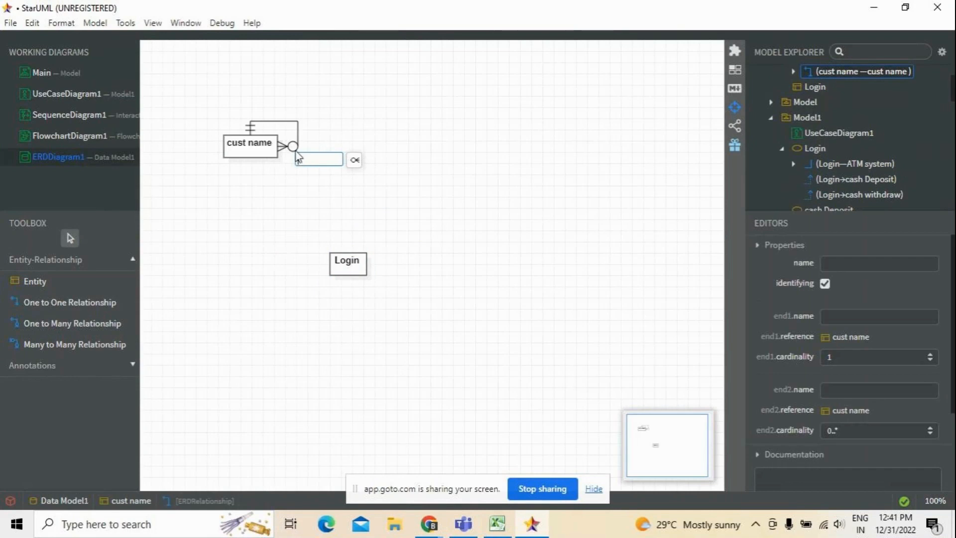
{"action": "left_click_drag", "start_coordinate": [297, 157], "coordinate": [232, 270]}
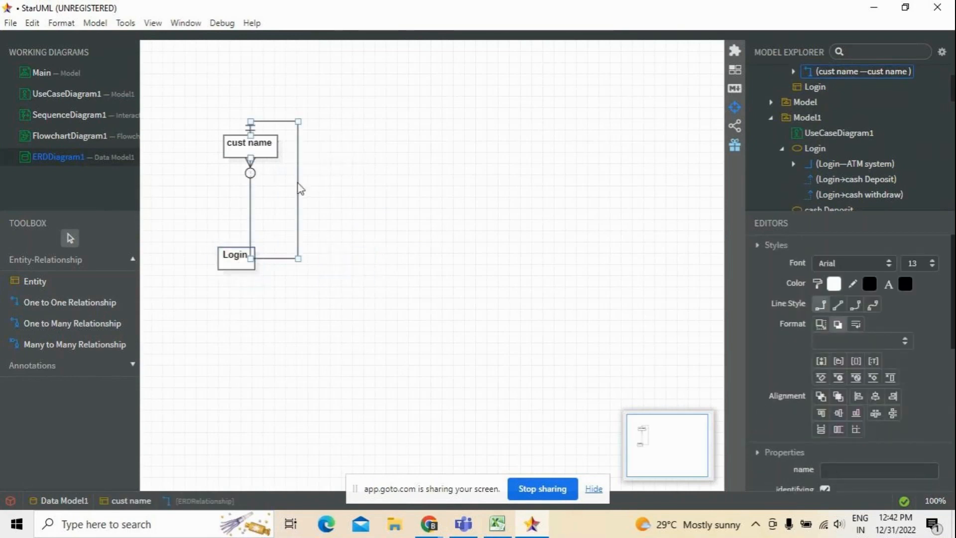
Reshape the relationship into a wide rectangular loop and move "Login" onto its lower-right corner
{"action": "left_click_drag", "start_coordinate": [298, 259], "coordinate": [318, 277]}
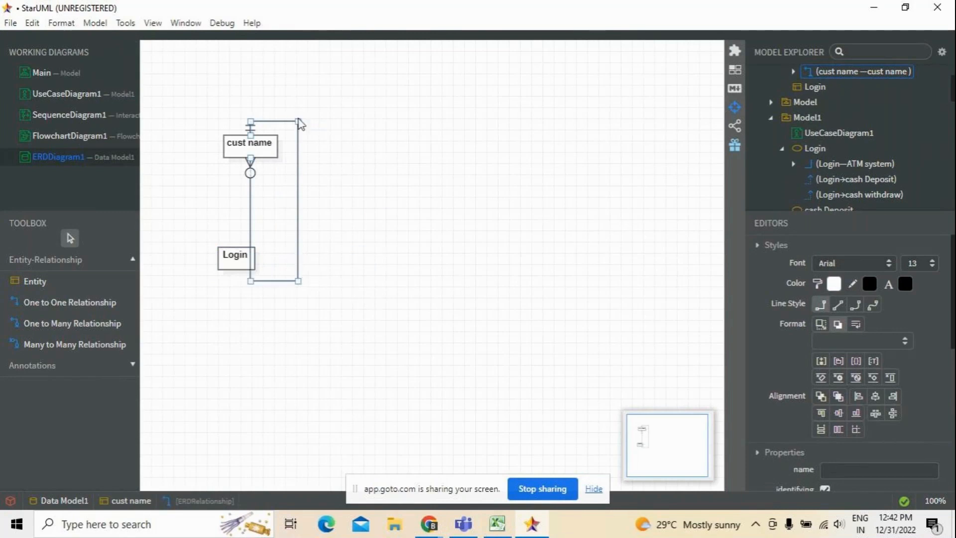
{"action": "left_click_drag", "start_coordinate": [298, 121], "coordinate": [477, 137]}
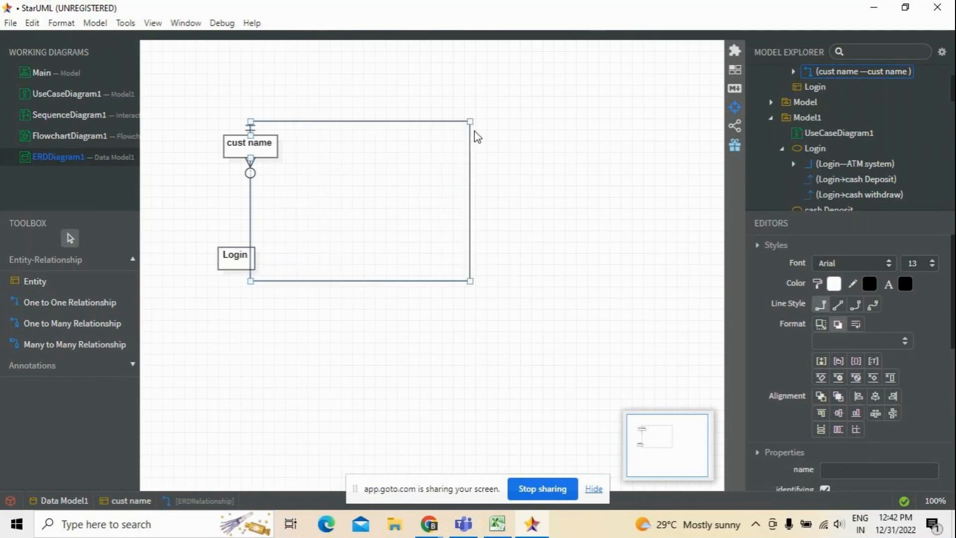
{"action": "mouse_move", "coordinate": [250, 281]}
{"action": "left_mouse_down"}
{"action": "mouse_move", "coordinate": [260, 283]}
{"action": "mouse_move", "coordinate": [238, 284]}
{"action": "left_mouse_up"}
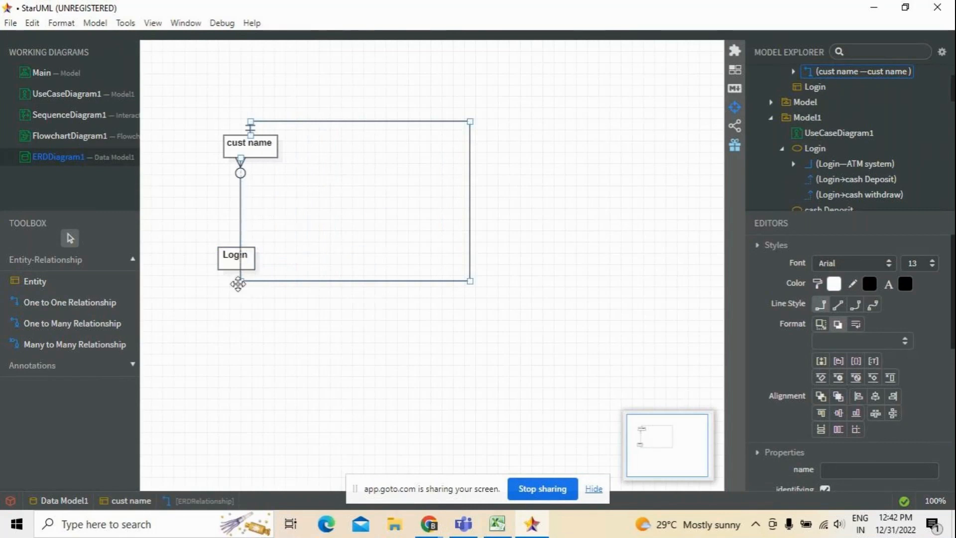
{"action": "left_click_drag", "start_coordinate": [239, 172], "coordinate": [267, 178]}
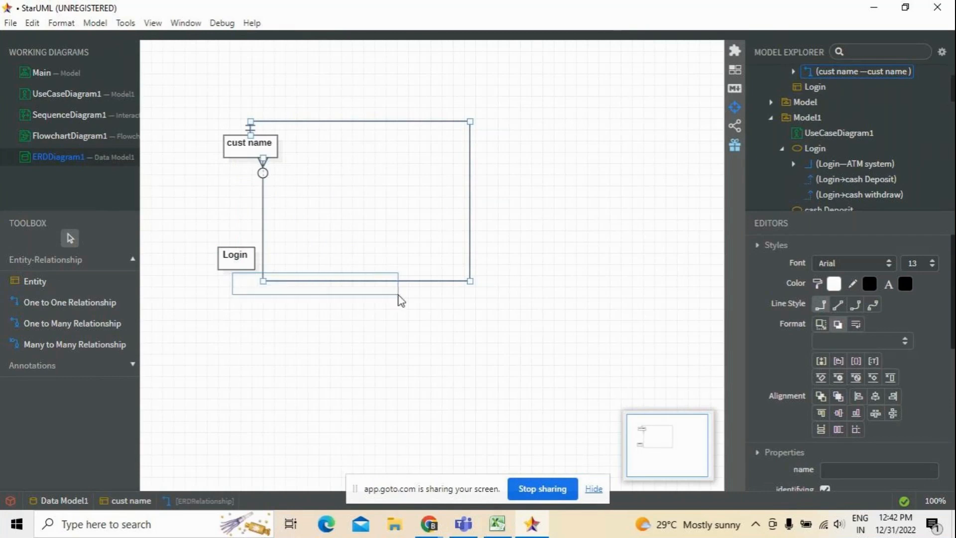
{"action": "left_click_drag", "start_coordinate": [231, 263], "coordinate": [482, 281]}
{"action": "left_click", "coordinate": [405, 333]}
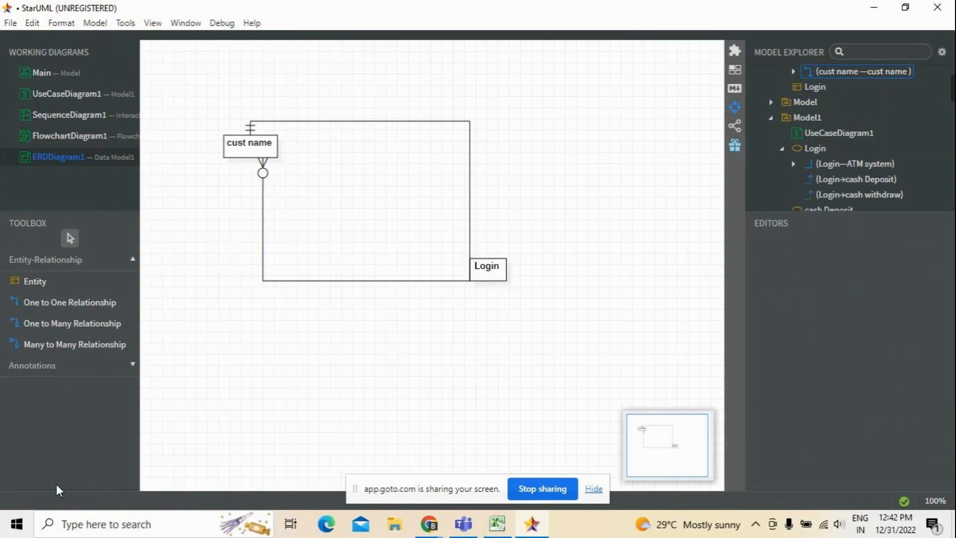
Add a one-to-one relationship from the "cust name" entity to itself in the ER diagram
{"action": "left_click", "coordinate": [45, 302]}
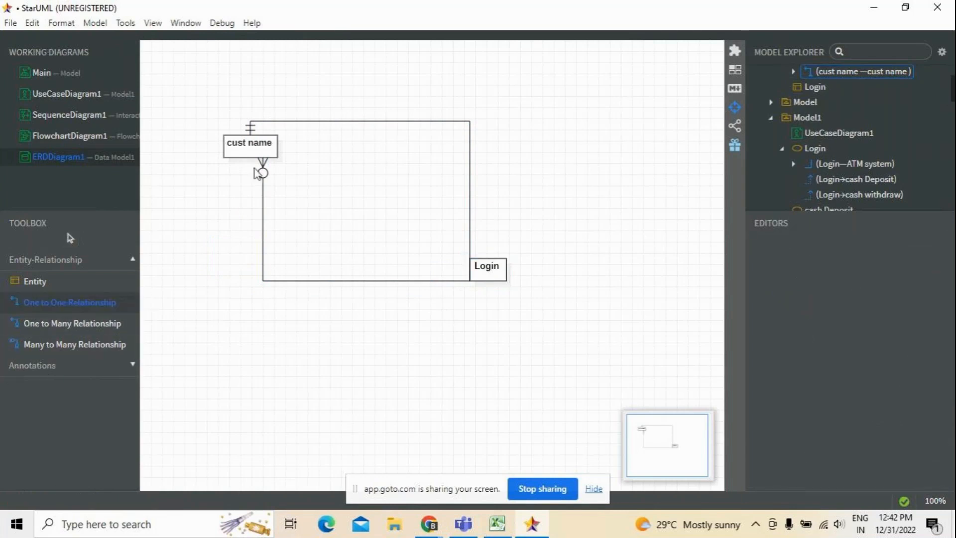
{"action": "left_click_drag", "start_coordinate": [244, 160], "coordinate": [245, 163]}
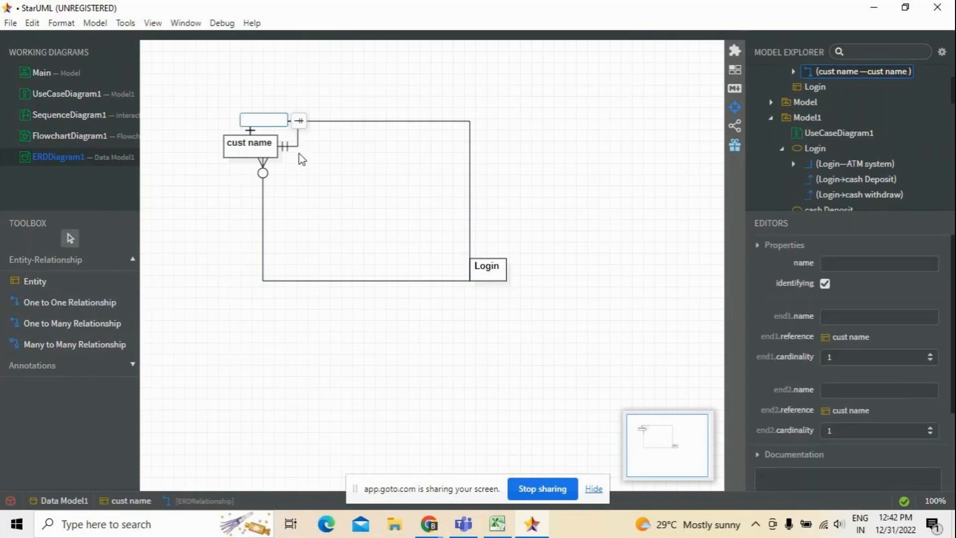
{"action": "left_click", "coordinate": [208, 241]}
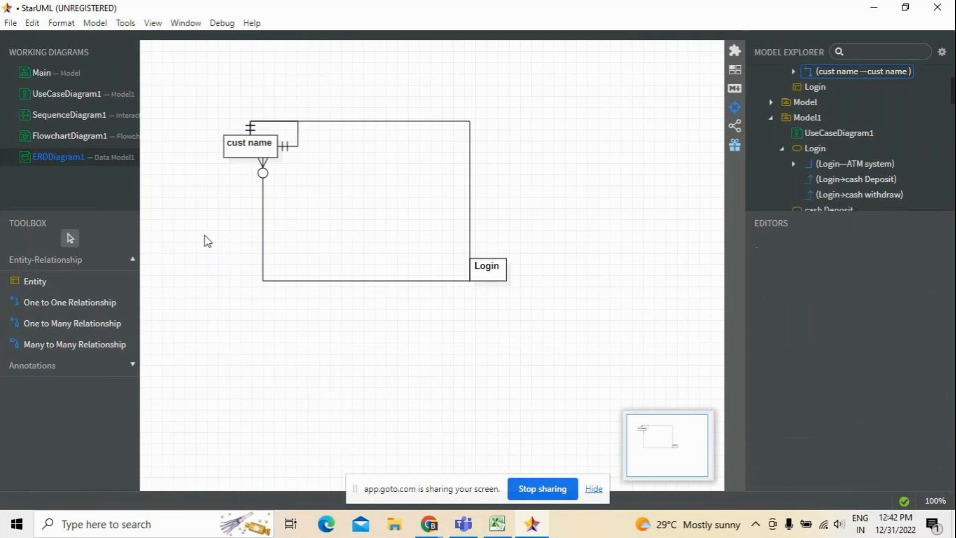
Try to add a many-to-many relationship at the "Login" entity
{"action": "left_click", "coordinate": [82, 344]}
{"action": "left_click", "coordinate": [555, 213]}
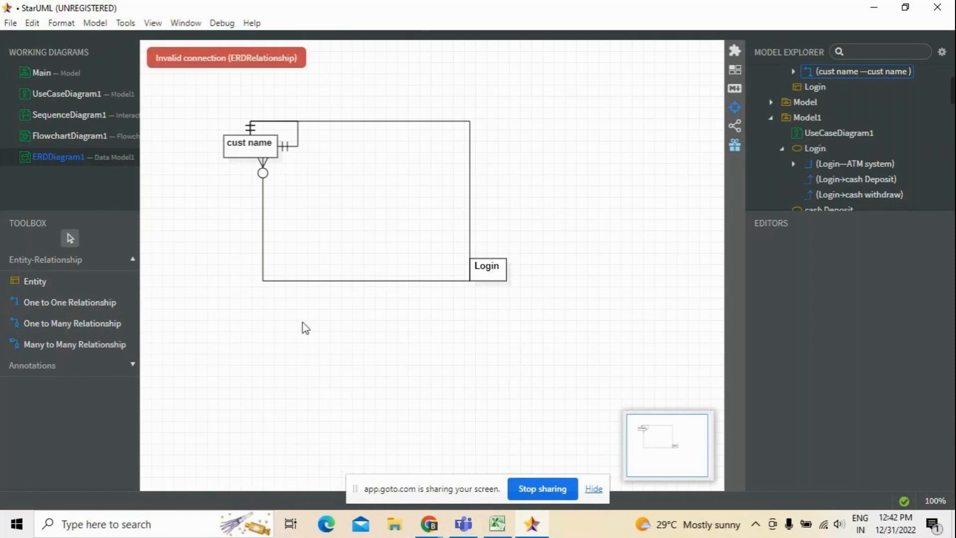
{"action": "left_click", "coordinate": [499, 276]}
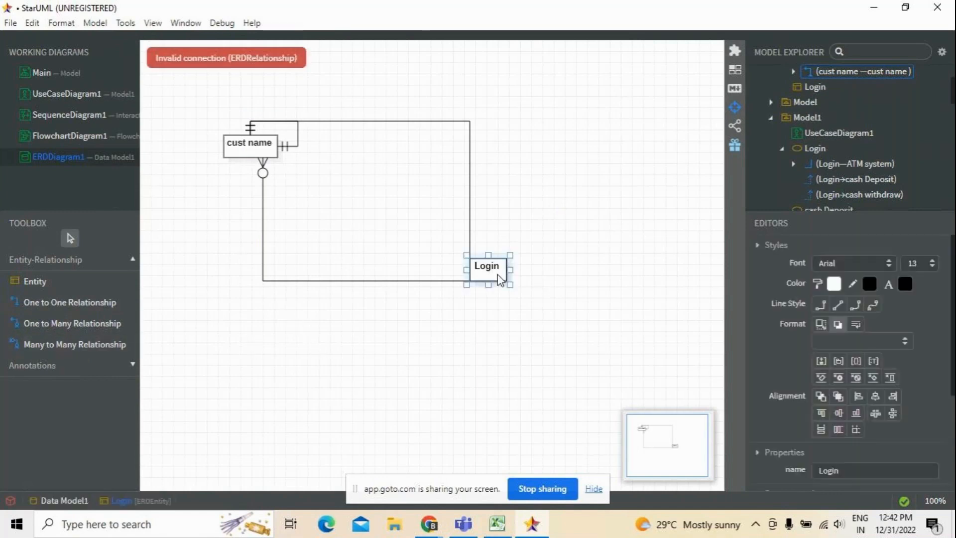
{"action": "left_click", "coordinate": [74, 344]}
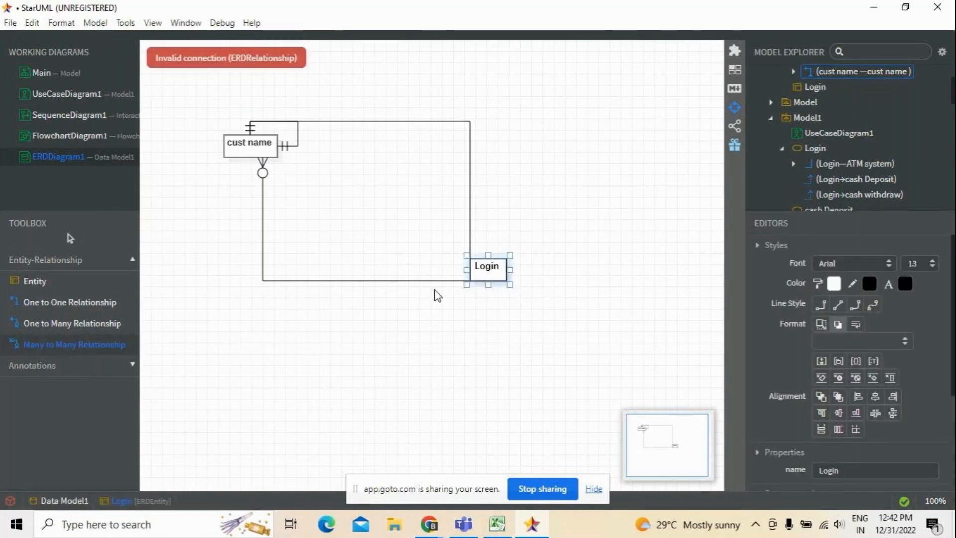
{"action": "left_click", "coordinate": [520, 293]}
{"action": "left_click", "coordinate": [519, 326]}
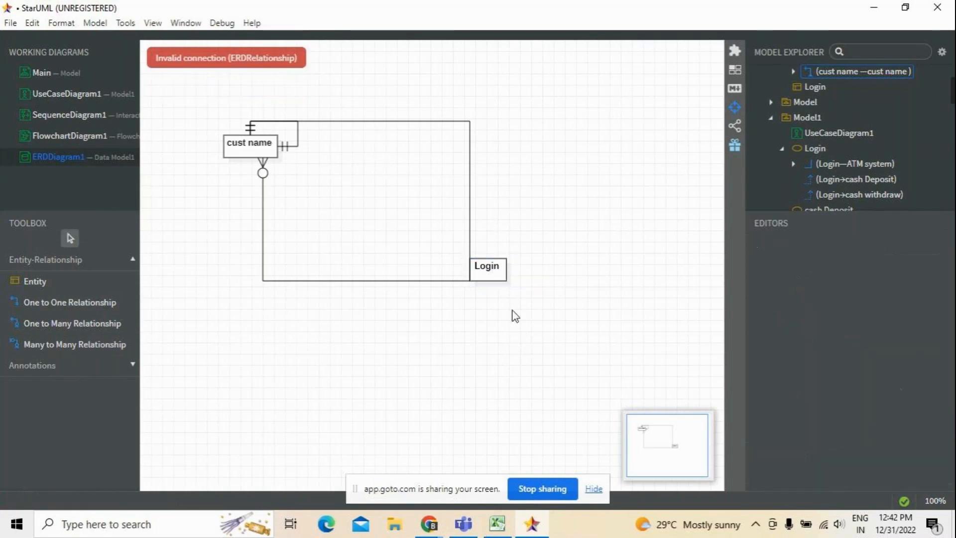
Enlarge the "Login" entity box to about twice its width and slightly more height
{"action": "left_click", "coordinate": [508, 281]}
{"action": "left_click_drag", "start_coordinate": [507, 281], "coordinate": [542, 291]}
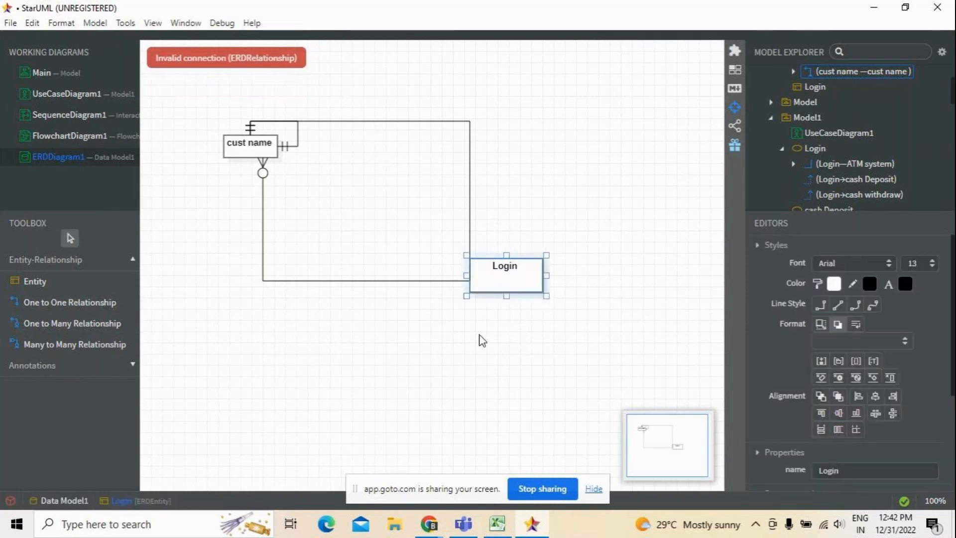
{"action": "left_click", "coordinate": [480, 342]}
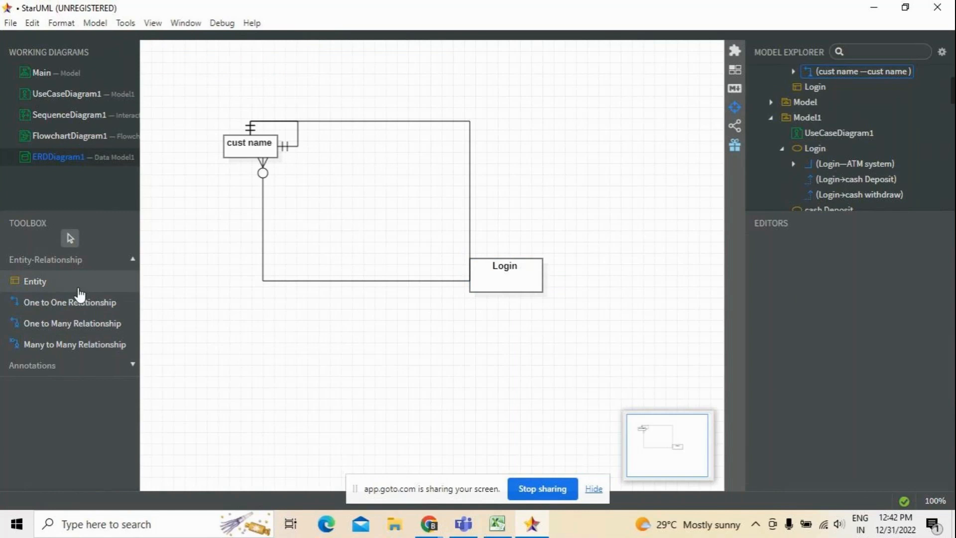
Try to add a note link annotation in the empty area below the relationship loop
{"action": "left_click", "coordinate": [132, 365]}
{"action": "scroll", "coordinate": [60, 421], "scroll_direction": "down", "scroll_amount": 4}
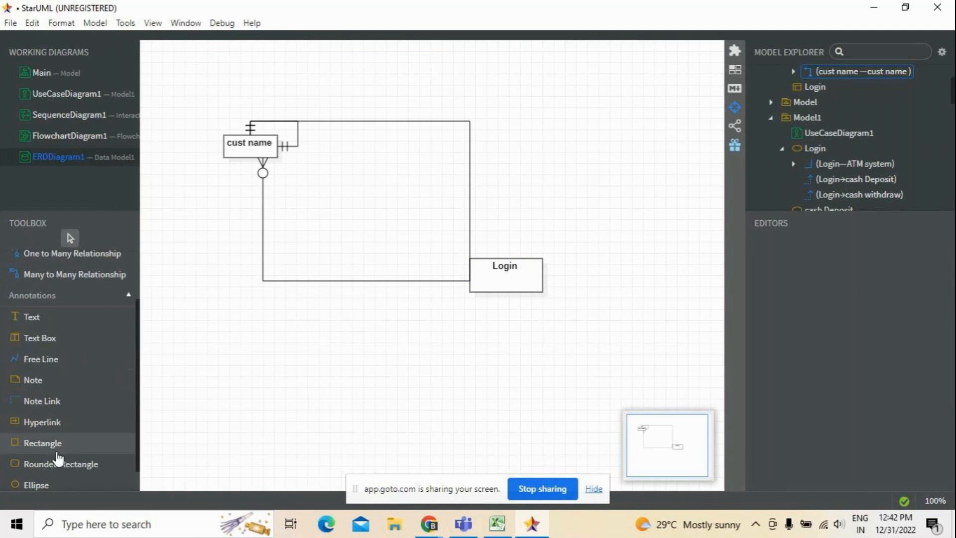
{"action": "left_click", "coordinate": [38, 379]}
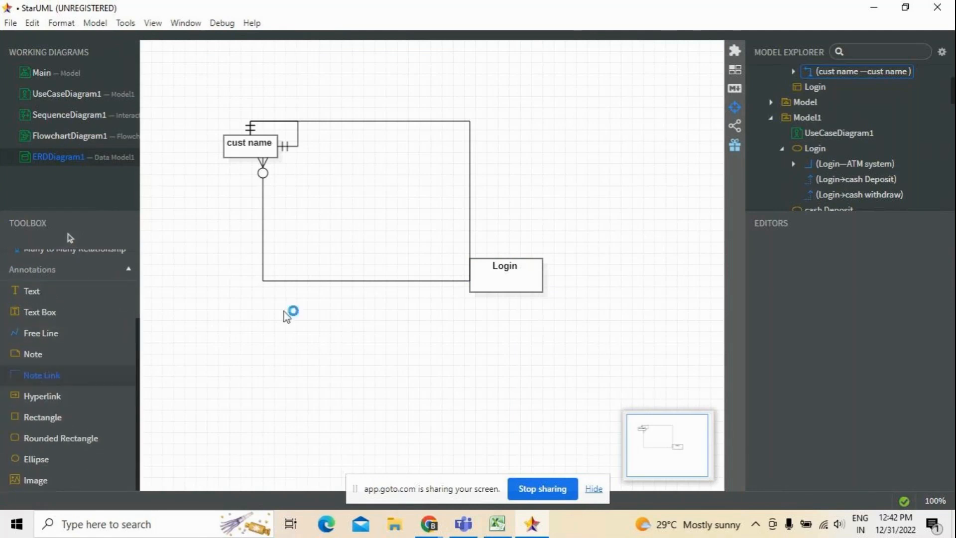
{"action": "left_click", "coordinate": [287, 316]}
Reattach the one-to-many loop's upper end to the right side of "cust name" and the one-to-one loop's right-side end to its underside
{"action": "left_click", "coordinate": [297, 279]}
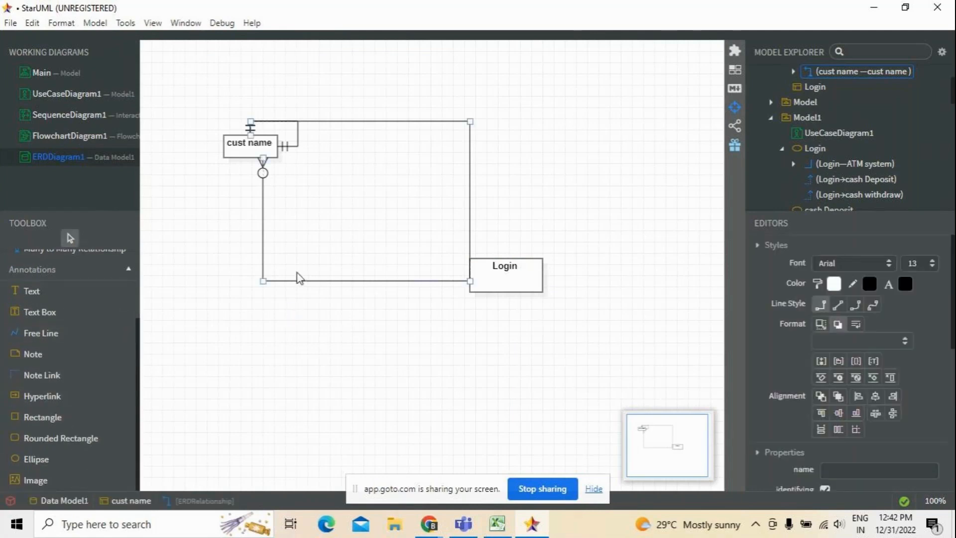
{"action": "left_click_drag", "start_coordinate": [250, 127], "coordinate": [255, 145]}
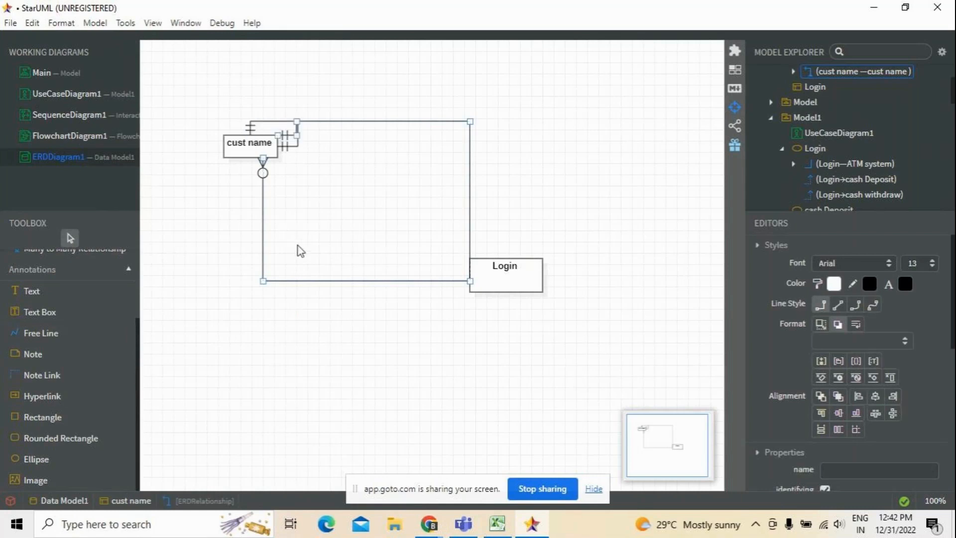
{"action": "left_click", "coordinate": [280, 139]}
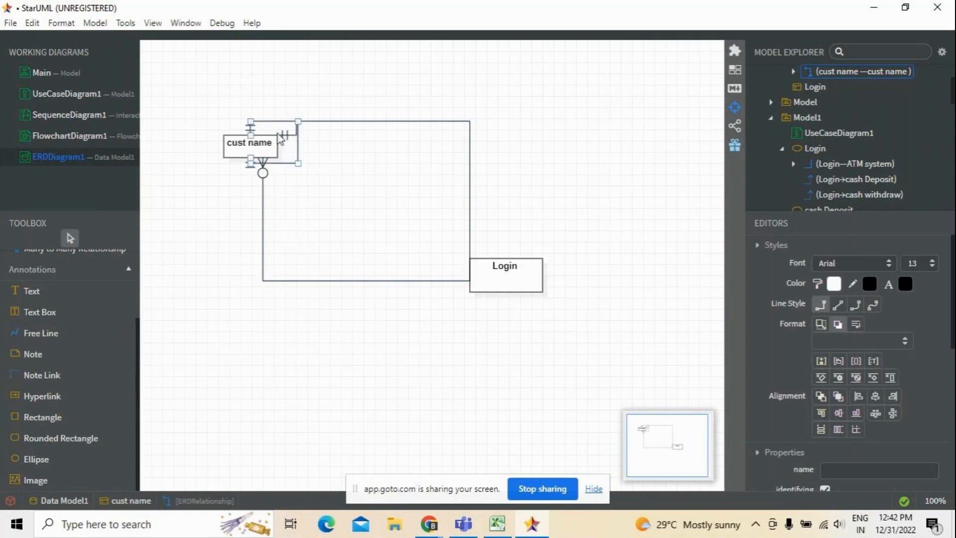
{"action": "left_click_drag", "start_coordinate": [281, 140], "coordinate": [241, 90]}
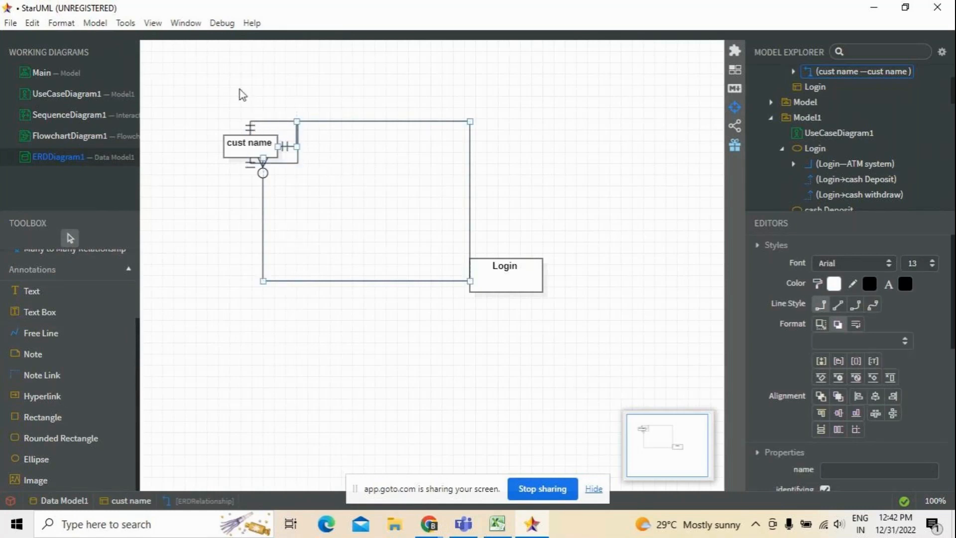
{"action": "left_click", "coordinate": [237, 241]}
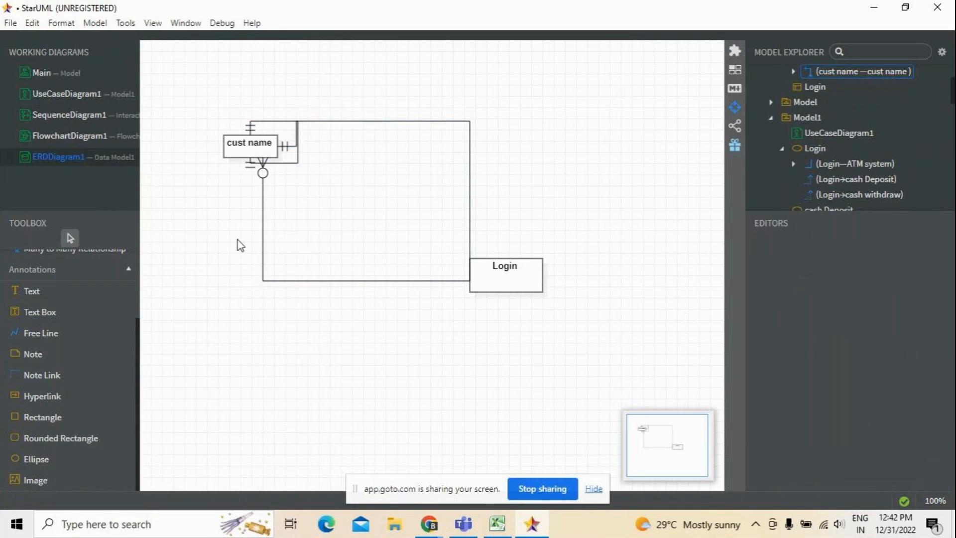
Insert the desktop image "jira jira admin" into the ER diagram below the relationship loop
{"action": "left_click", "coordinate": [31, 483]}
{"action": "left_click", "coordinate": [347, 321]}
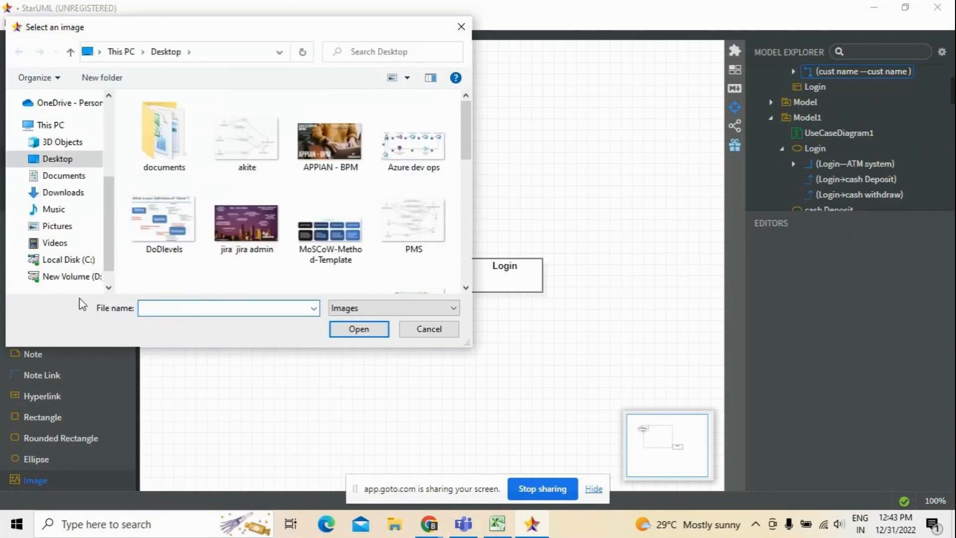
{"action": "left_click", "coordinate": [246, 224]}
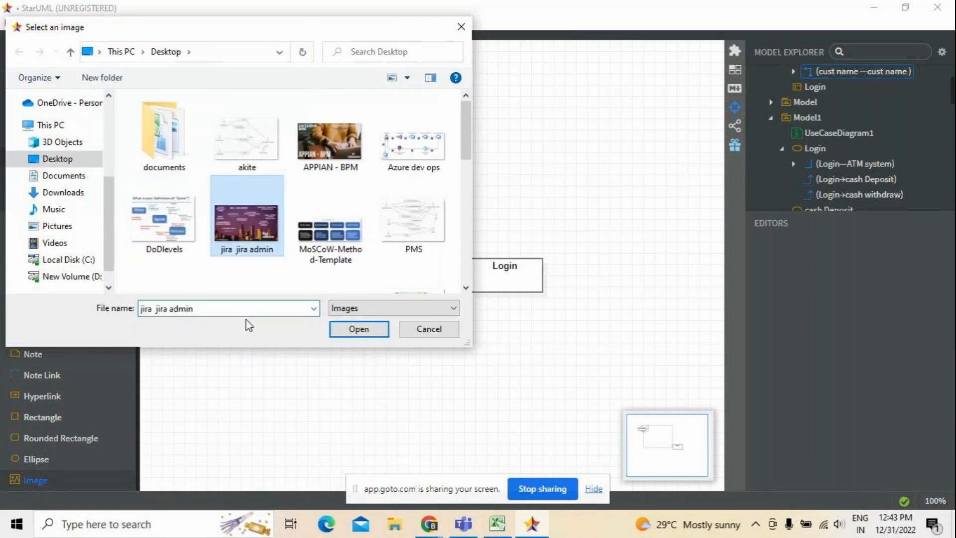
{"action": "left_click", "coordinate": [355, 331]}
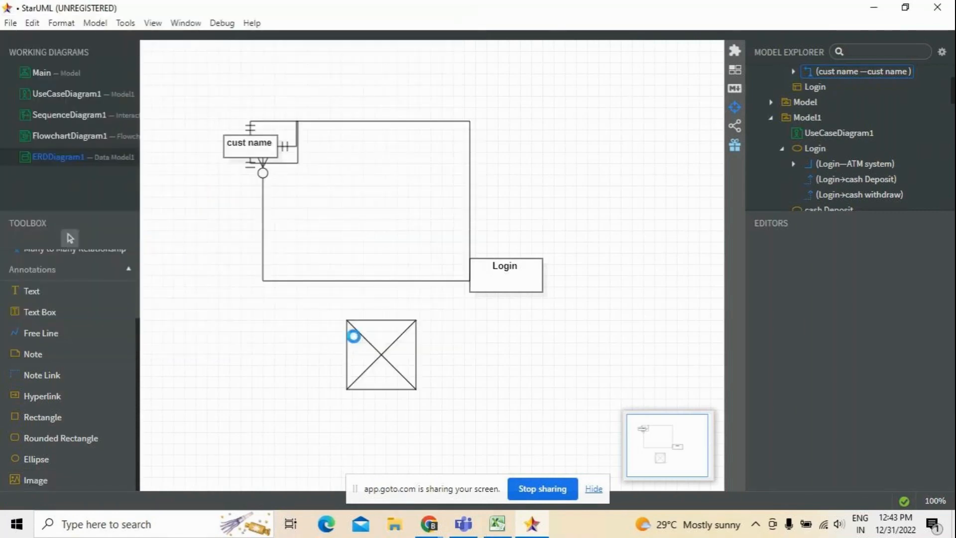
{"action": "left_click", "coordinate": [564, 262]}
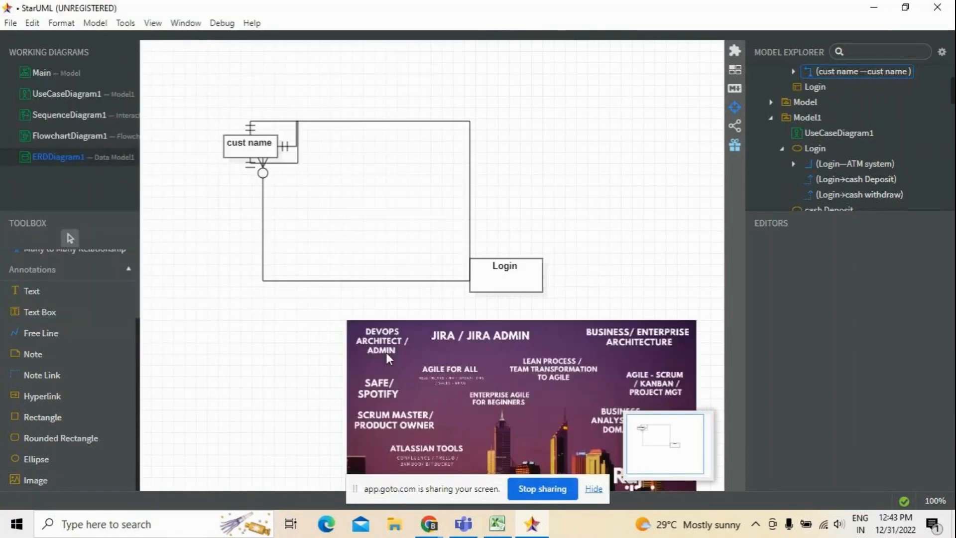
Move the image up beside "cust name", over the relationship loop and "Login", and enlarge it to fill the canvas's upper-right area
{"action": "left_click_drag", "start_coordinate": [413, 392], "coordinate": [324, 317]}
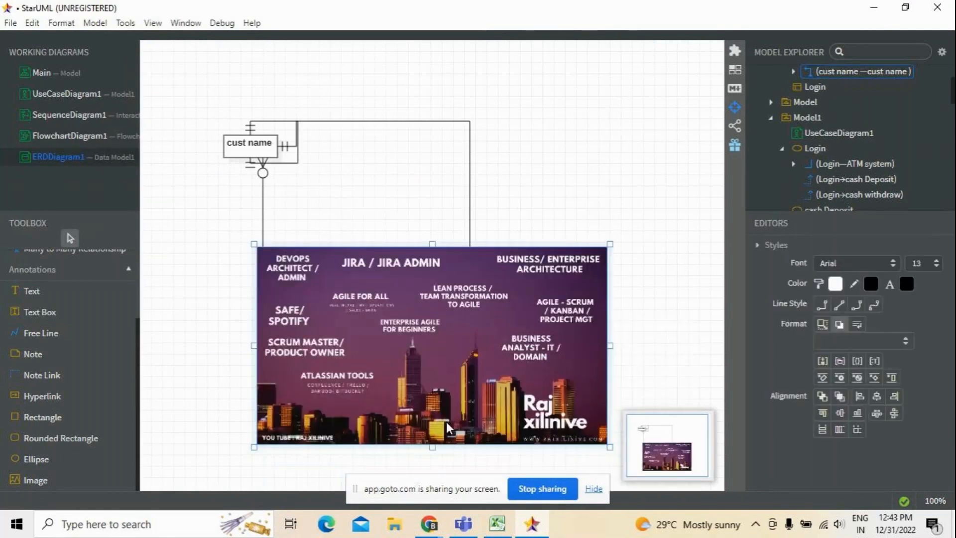
{"action": "left_click_drag", "start_coordinate": [608, 443], "coordinate": [561, 413]}
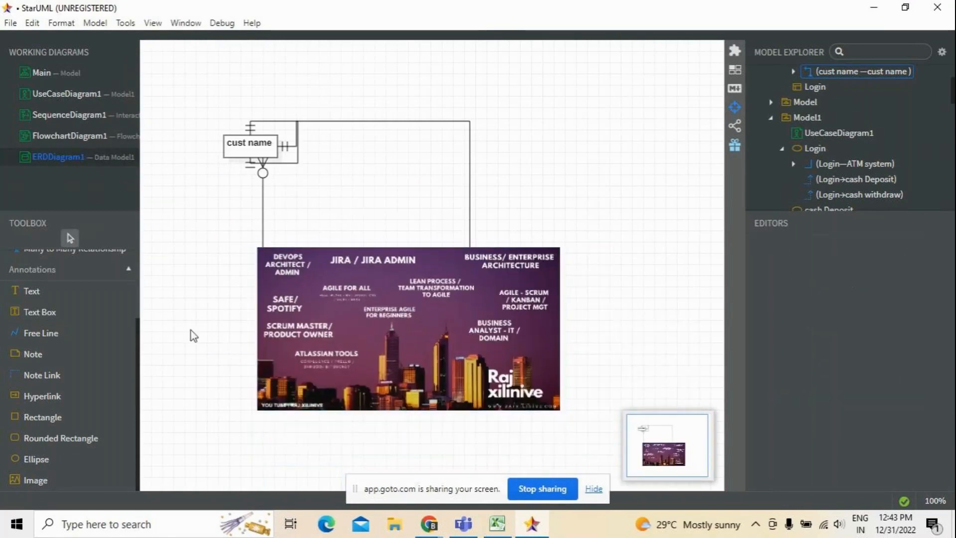
{"action": "left_click_drag", "start_coordinate": [399, 280], "coordinate": [557, 212]}
{"action": "left_click_drag", "start_coordinate": [401, 165], "coordinate": [321, 65]}
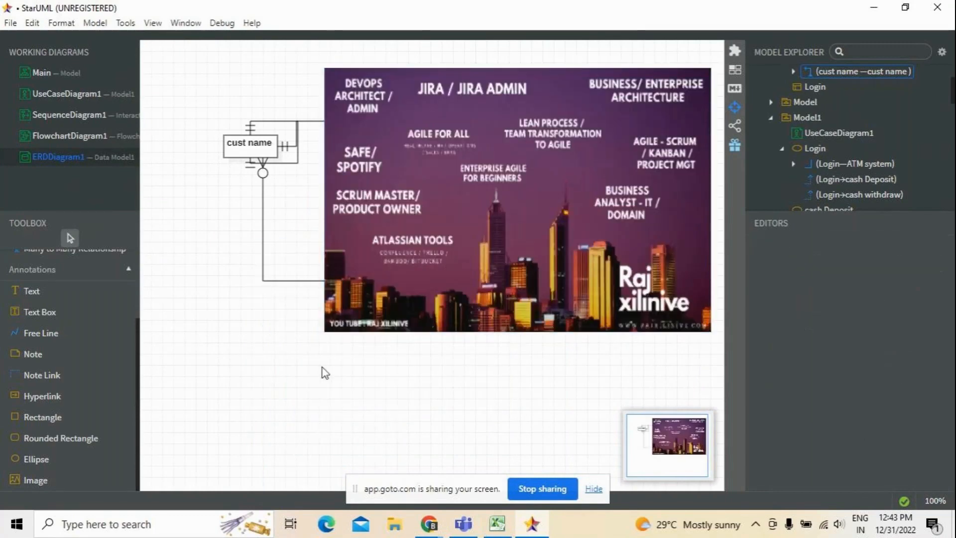
{"action": "left_click_drag", "start_coordinate": [321, 330], "coordinate": [297, 332]}
{"action": "left_click", "coordinate": [203, 344]}
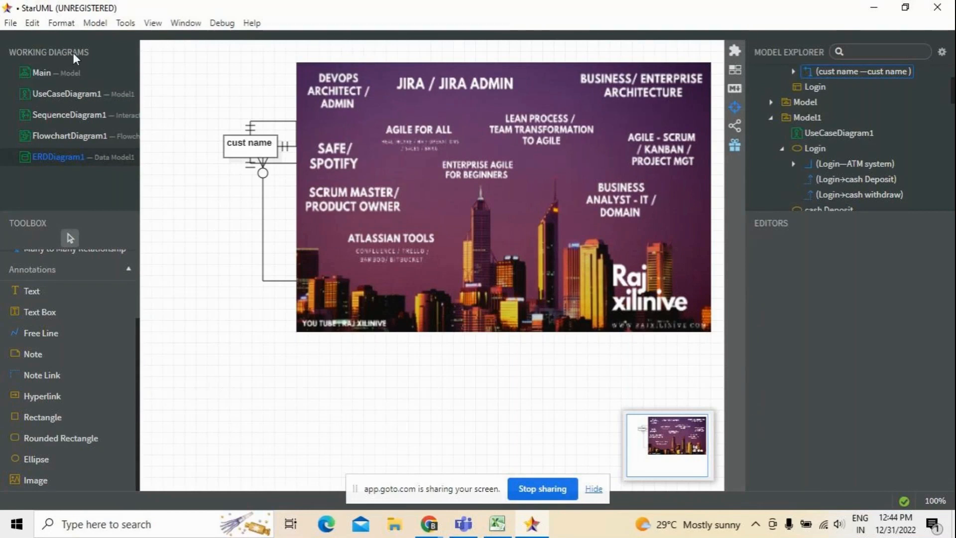
Look through the diagram types that can be added and open UseCaseDiagram1 for review
{"action": "left_click", "coordinate": [95, 23]}
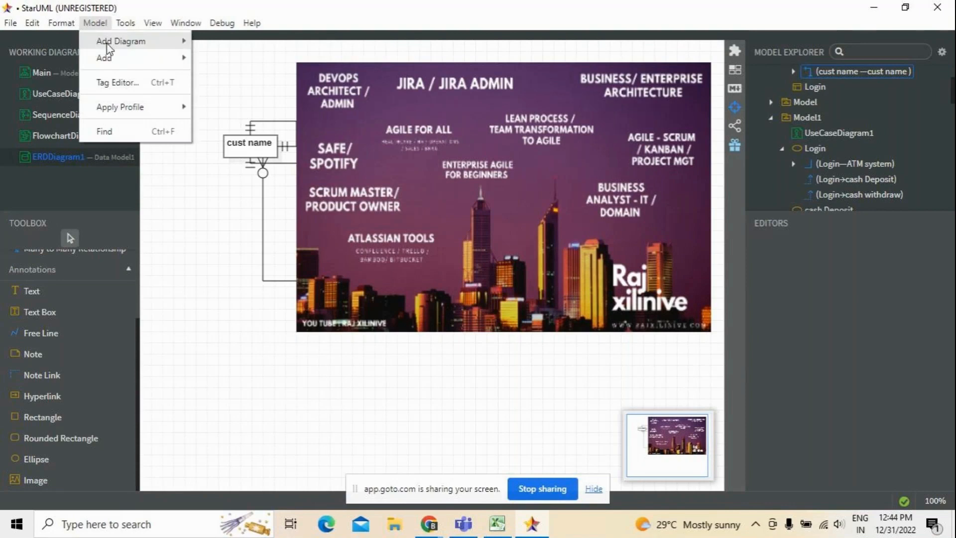
{"action": "mouse_move", "coordinate": [107, 45]}
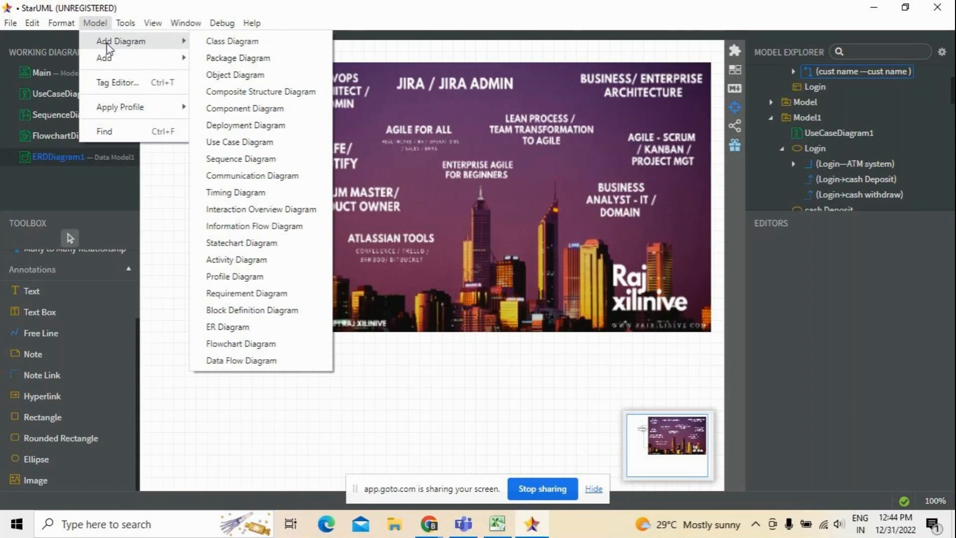
{"action": "left_click", "coordinate": [343, 351]}
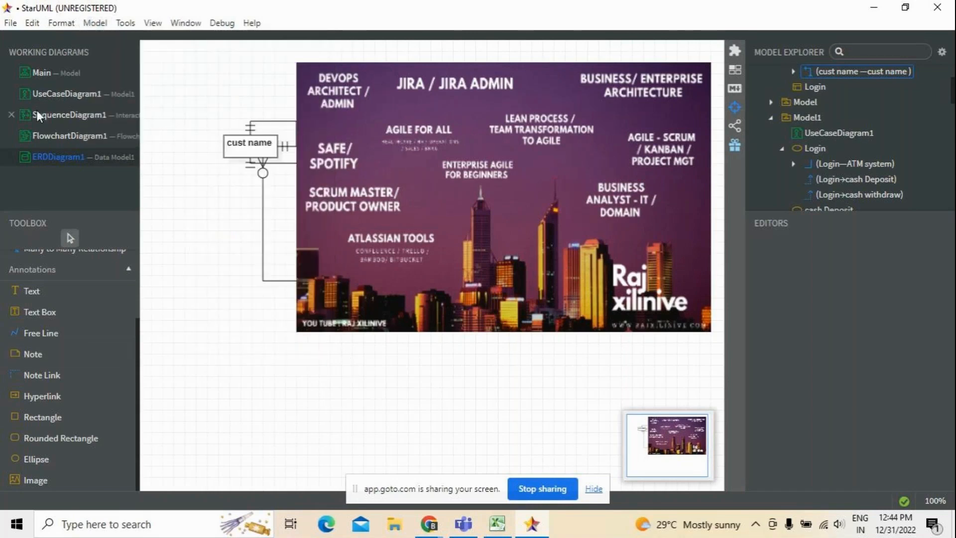
{"action": "left_click", "coordinate": [63, 98]}
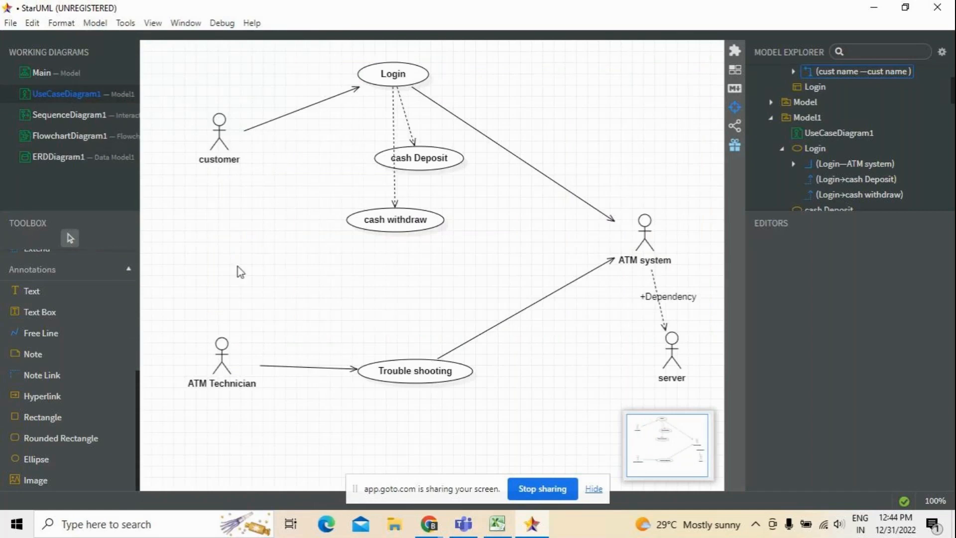